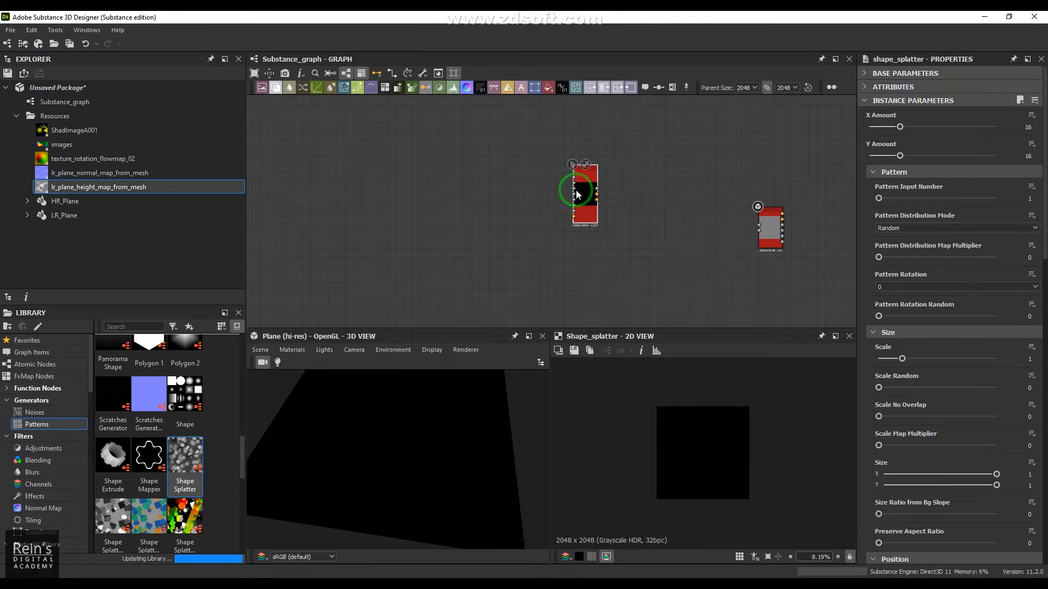
Step: Move the Shape Splatter and Base Material nodes close together in the graph
drag(575, 213, 564, 247)
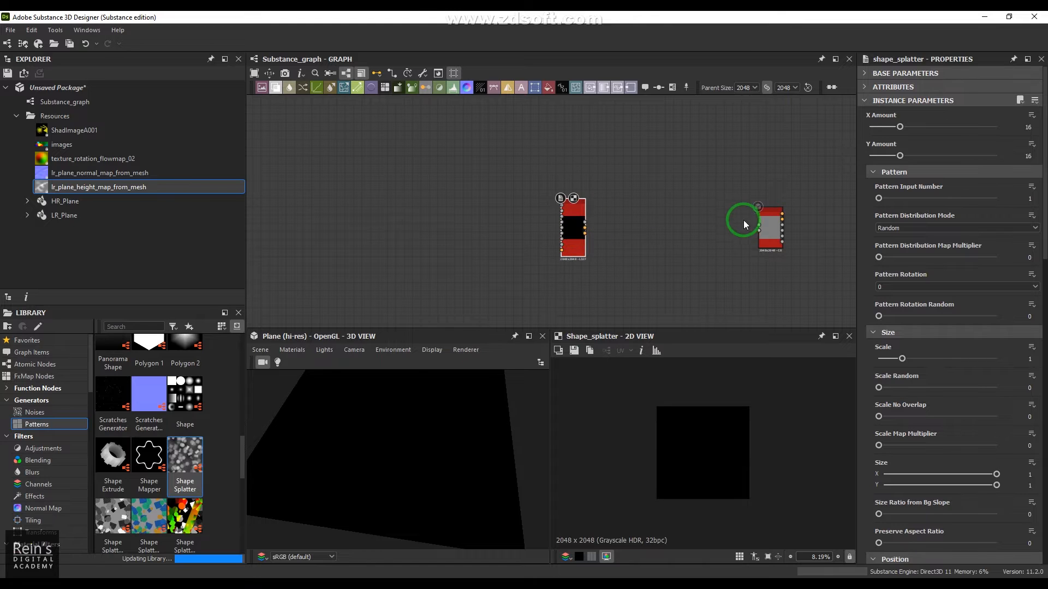
drag(768, 224, 653, 232)
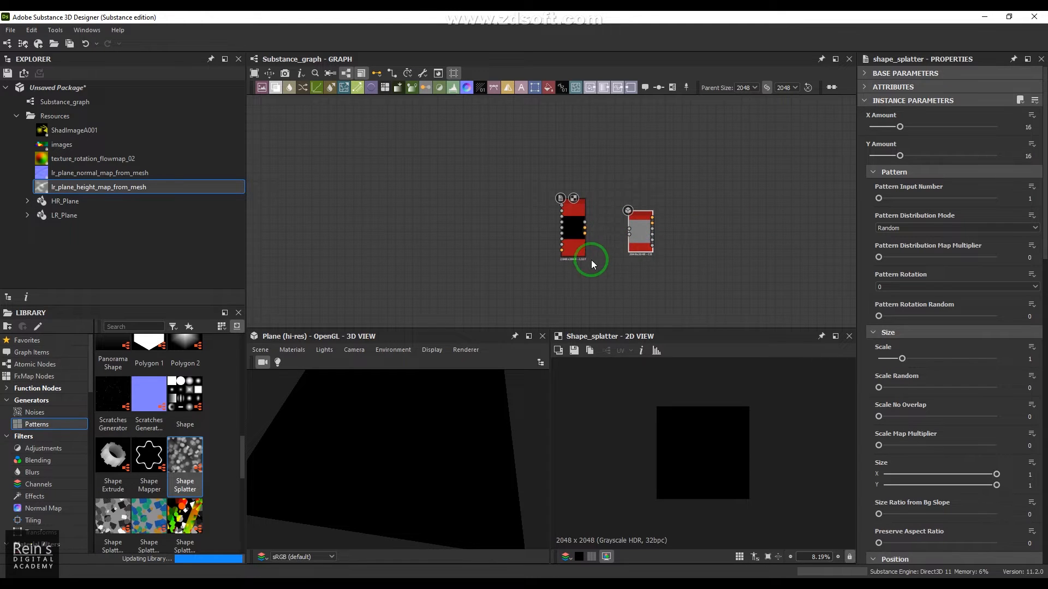
scroll(591, 261, up, 4)
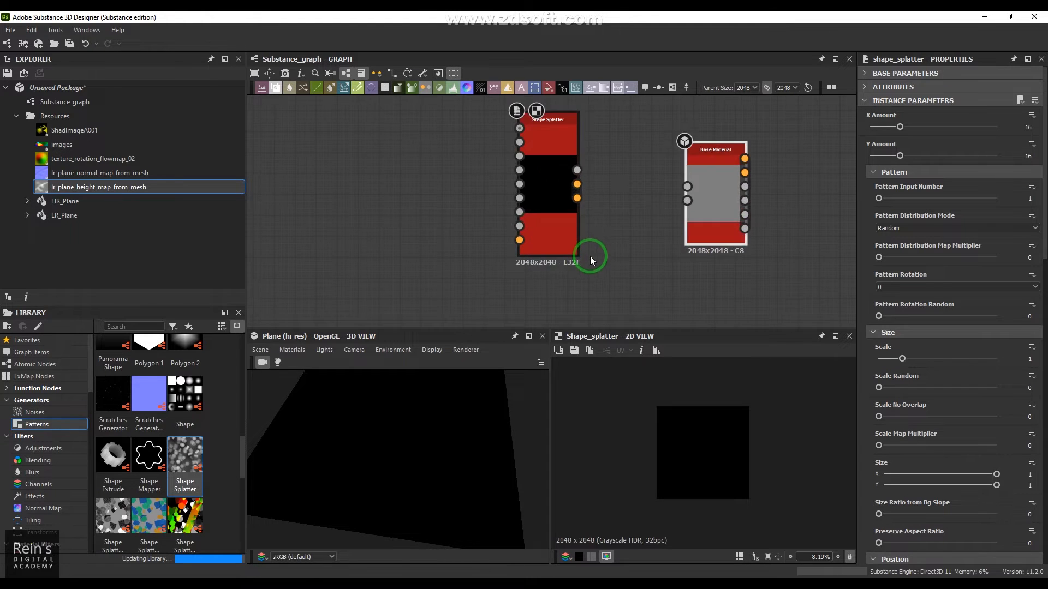
Step: Replace the existing Base Material node with a newly added Base Material node beside the Shape Splatter
click(717, 195)
right_click(708, 167)
click(735, 186)
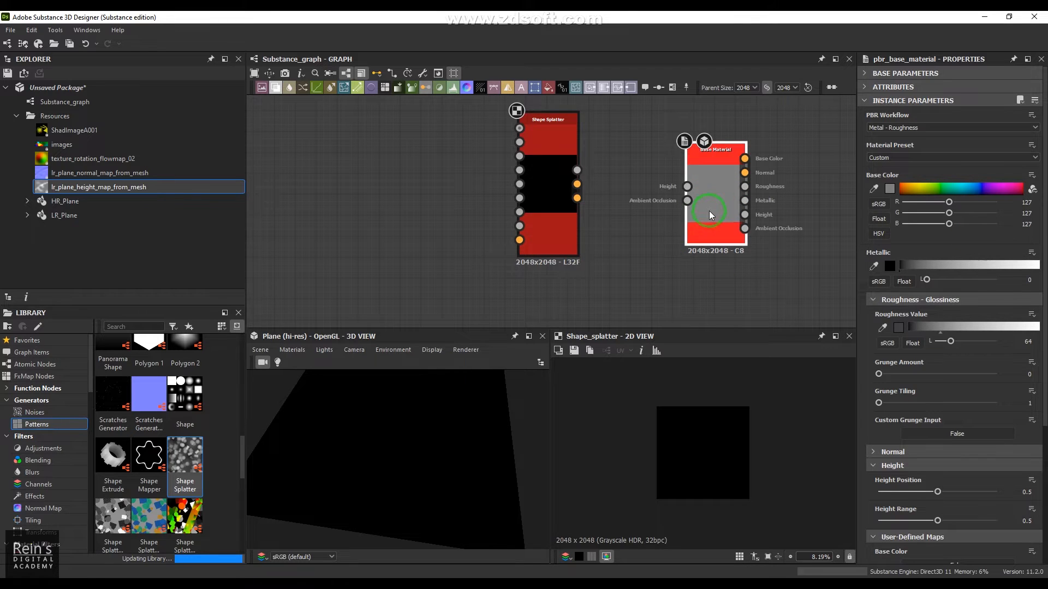
key(Delete)
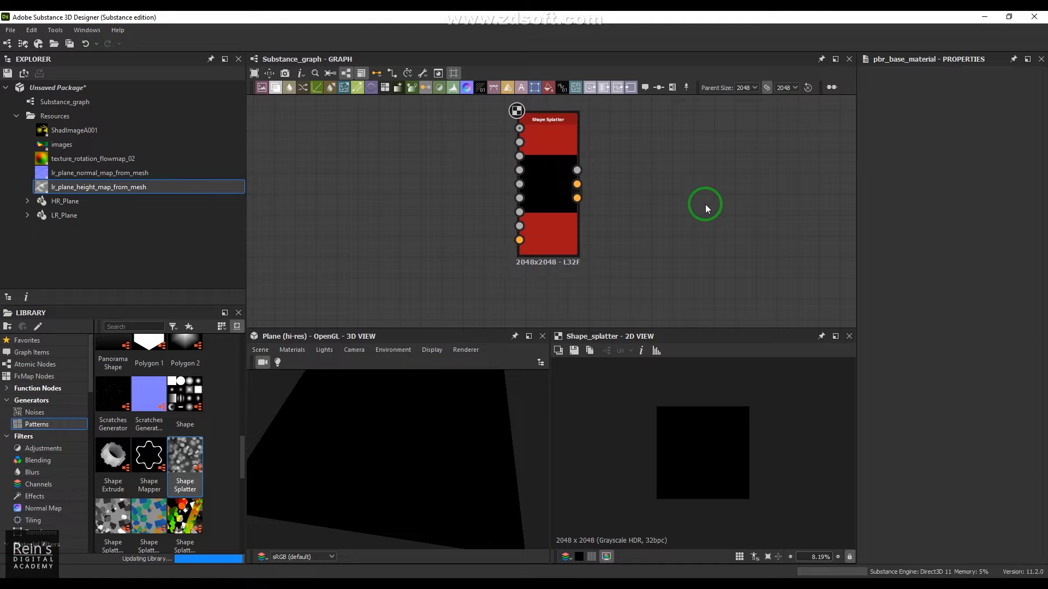
key(space)
text(base)
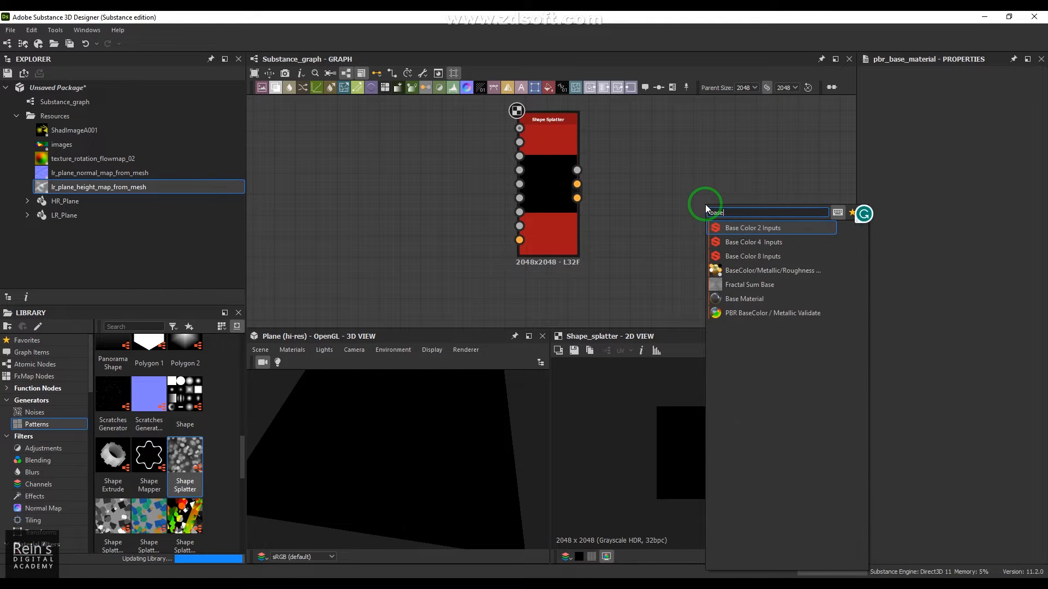
click(762, 299)
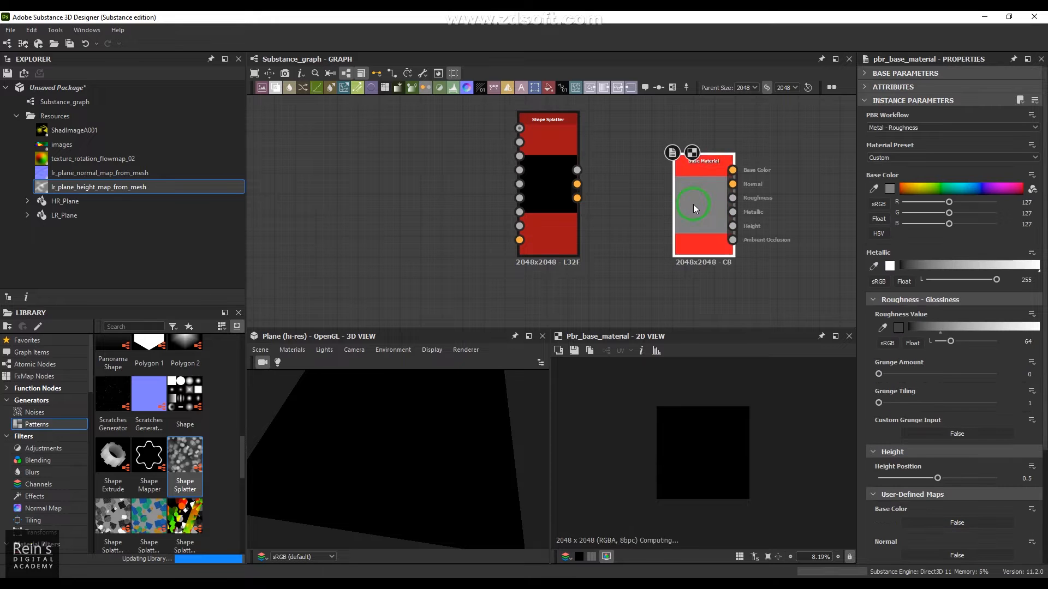
drag(693, 204, 733, 202)
Step: Set the Base Material's Metallic value to 0 and enable its user-defined Height and Ambient Occlusion maps
click(933, 394)
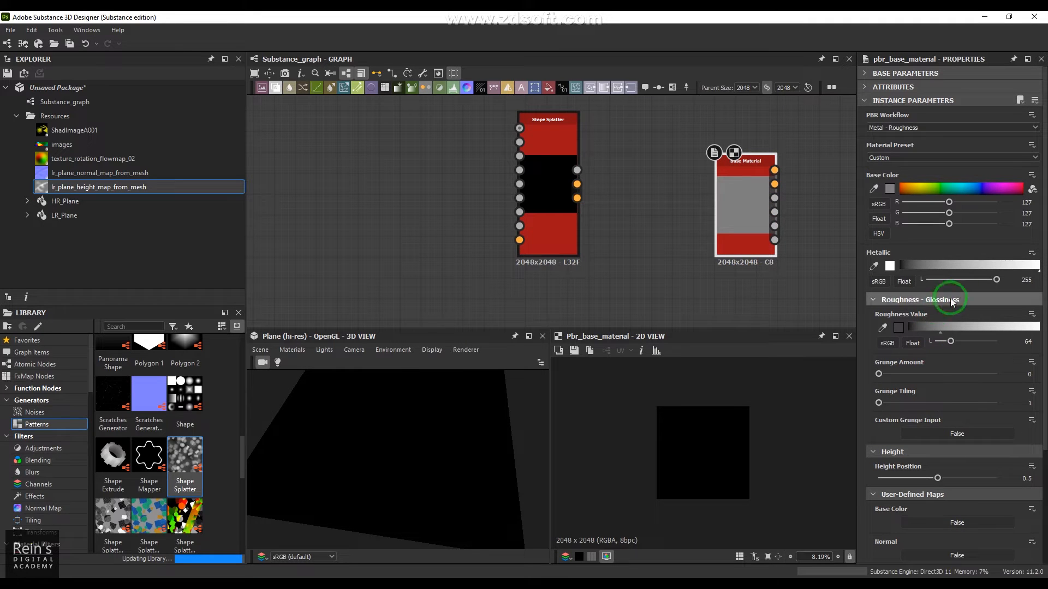
click(997, 280)
drag(997, 280, 922, 288)
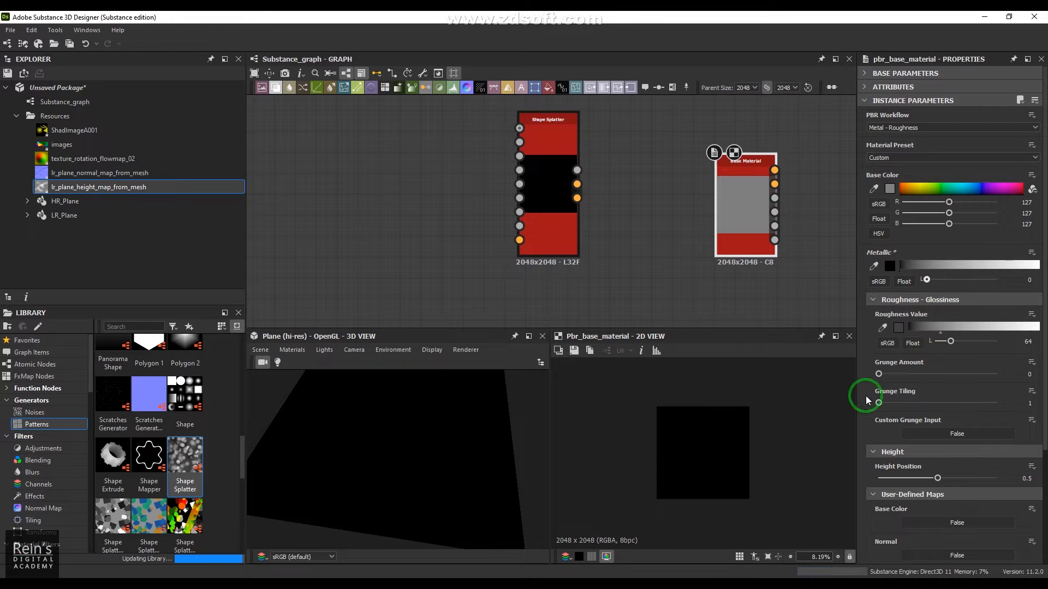
scroll(940, 401, down, 3)
click(940, 540)
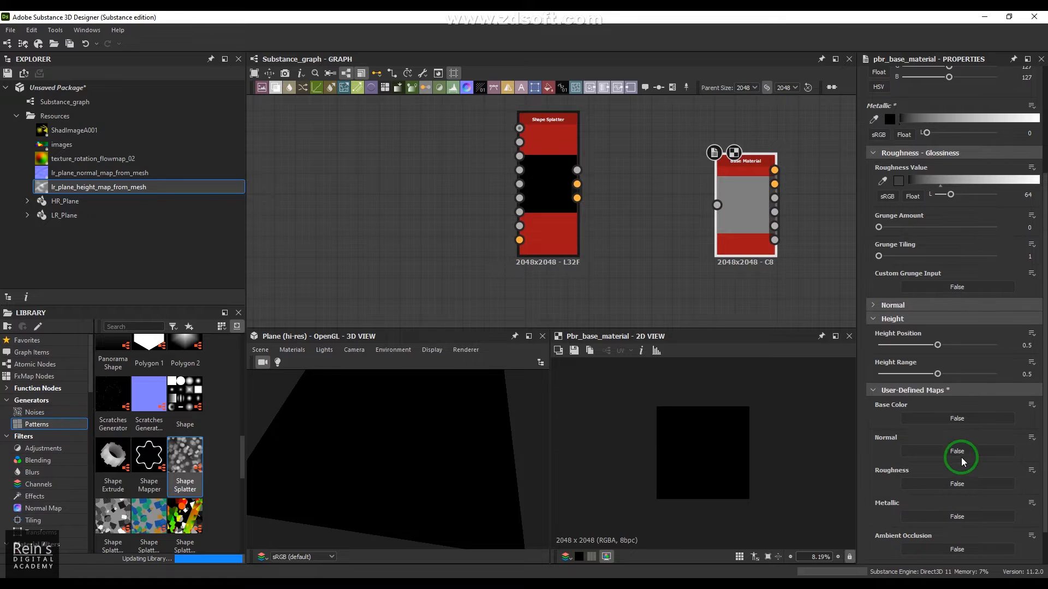
click(946, 547)
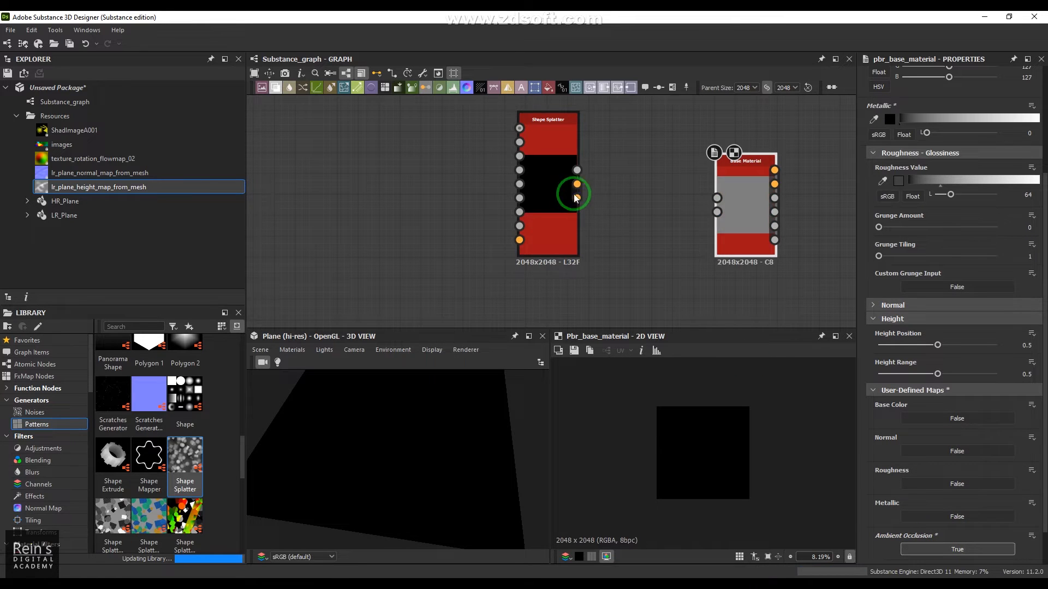
Step: Connect the Shape Splatter's Height output to the Base Material's Height input
drag(613, 166, 717, 197)
key(Escape)
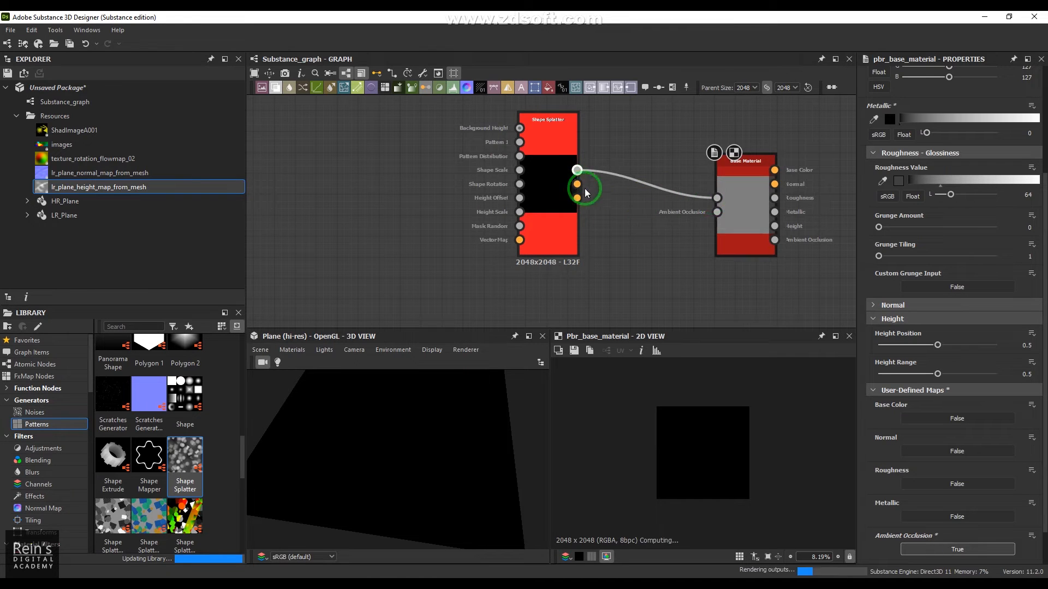
drag(577, 170, 625, 249)
key(Escape)
Step: Add an Ambient Occlusion (HBAO) node and link it between Shape Splatter's Splatter Data 1 output and Base Material's Ambient Occlusion input
key(space)
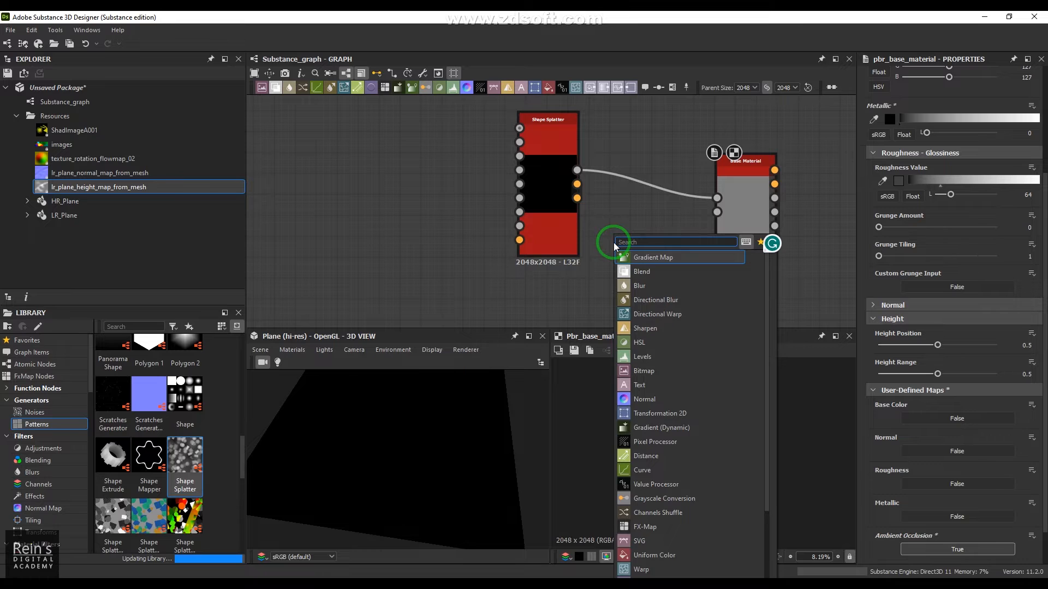
text(amb)
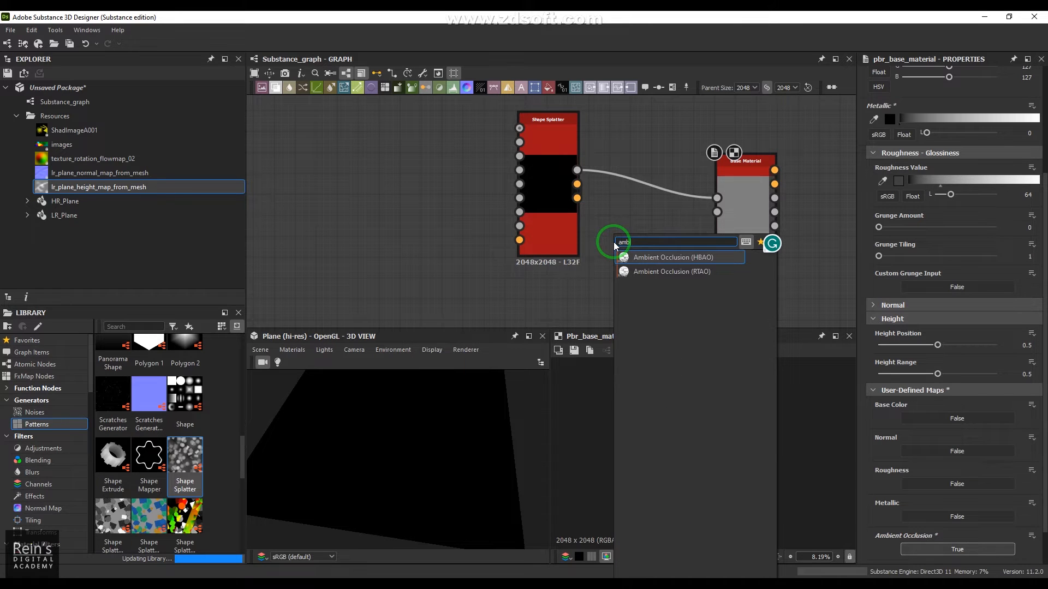
click(658, 256)
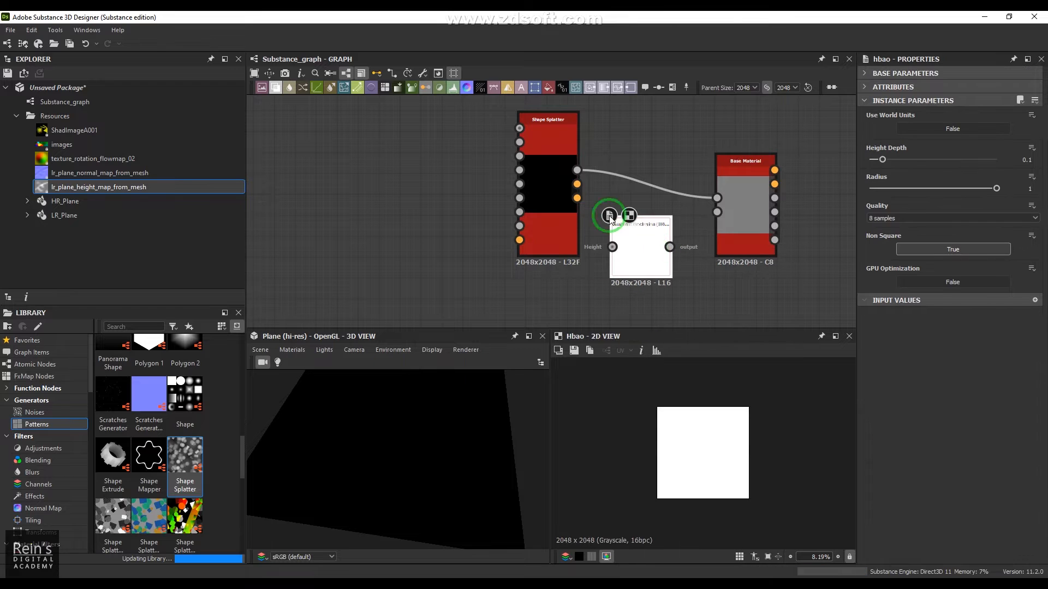
drag(577, 184, 717, 212)
middle_drag(530, 273, 552, 267)
drag(591, 232, 558, 231)
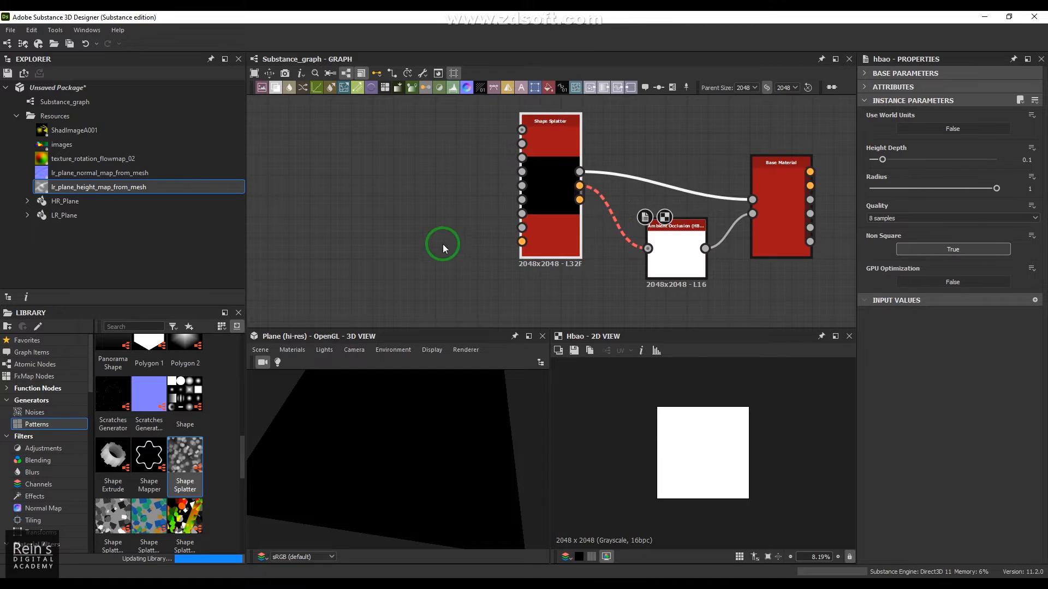
Step: Place the lr_plane_height_map_from_mesh resource in the graph as a bitmap node ahead of the Shape Splatter
middle_drag(414, 235, 471, 255)
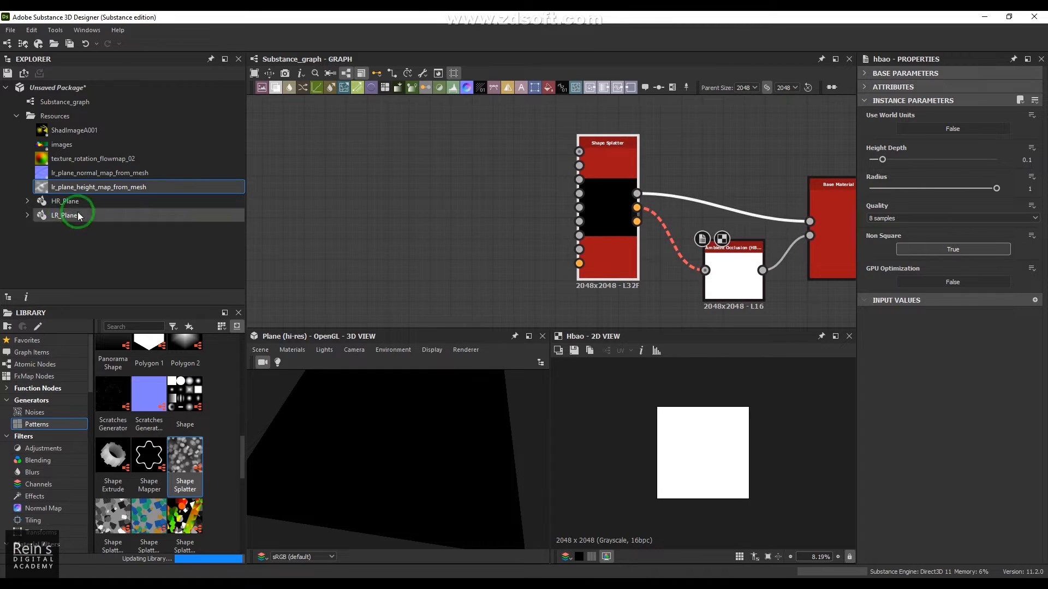
drag(44, 187, 387, 176)
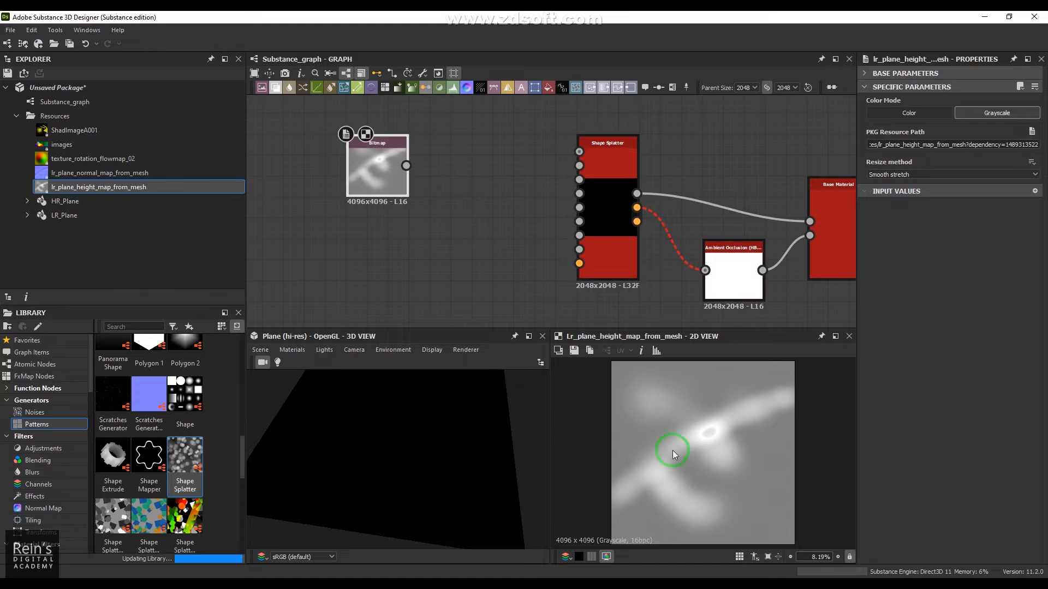
scroll(704, 452, up, 3)
scroll(716, 444, down, 3)
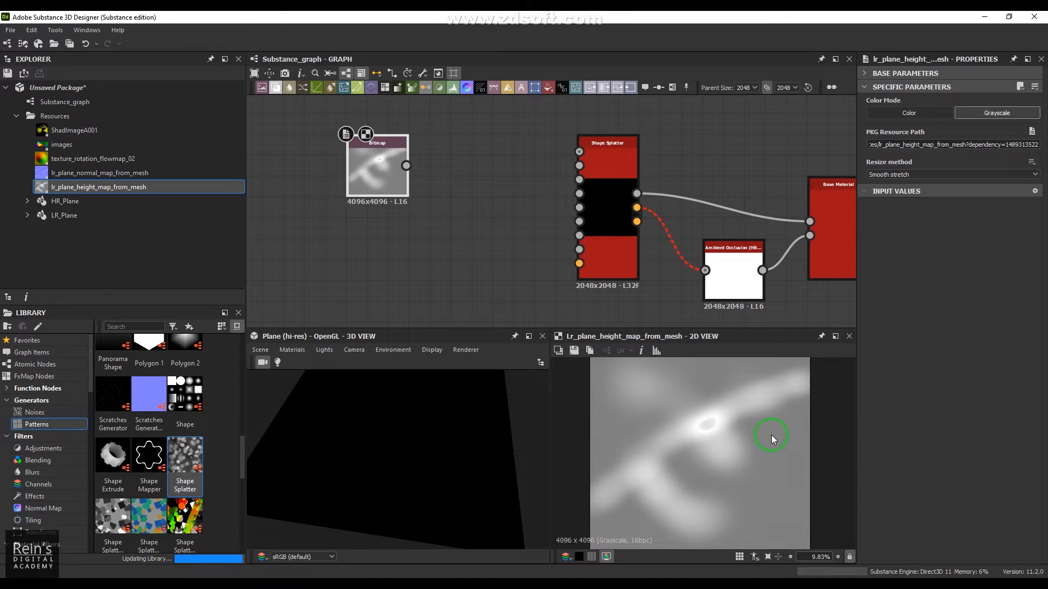
drag(380, 184, 391, 177)
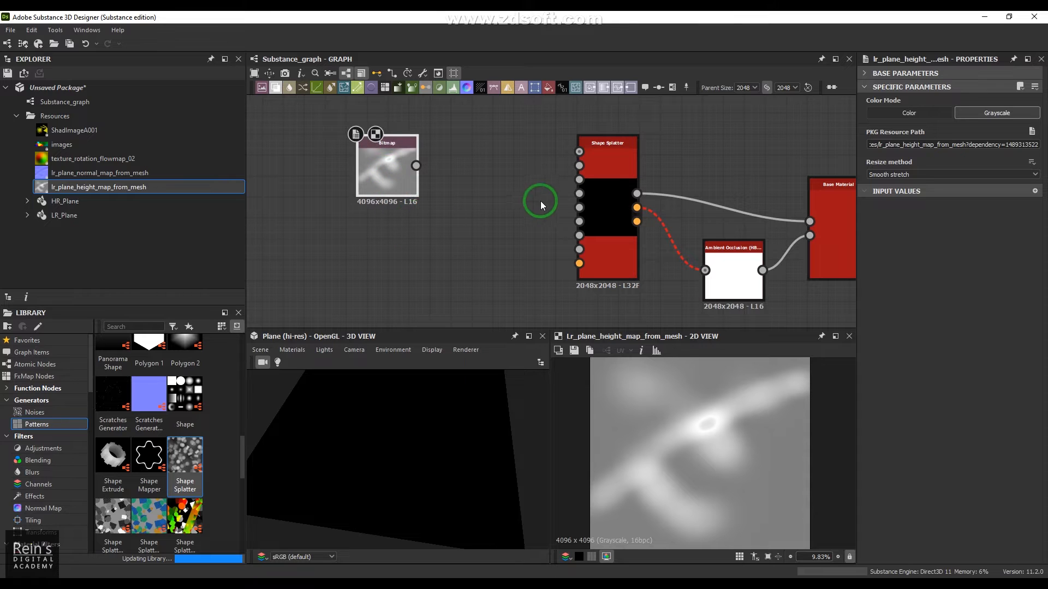
Step: Connect the height bitmap to Shape Splatter's Background Height input and show the Base Material's outputs on the 3D plane
click(600, 179)
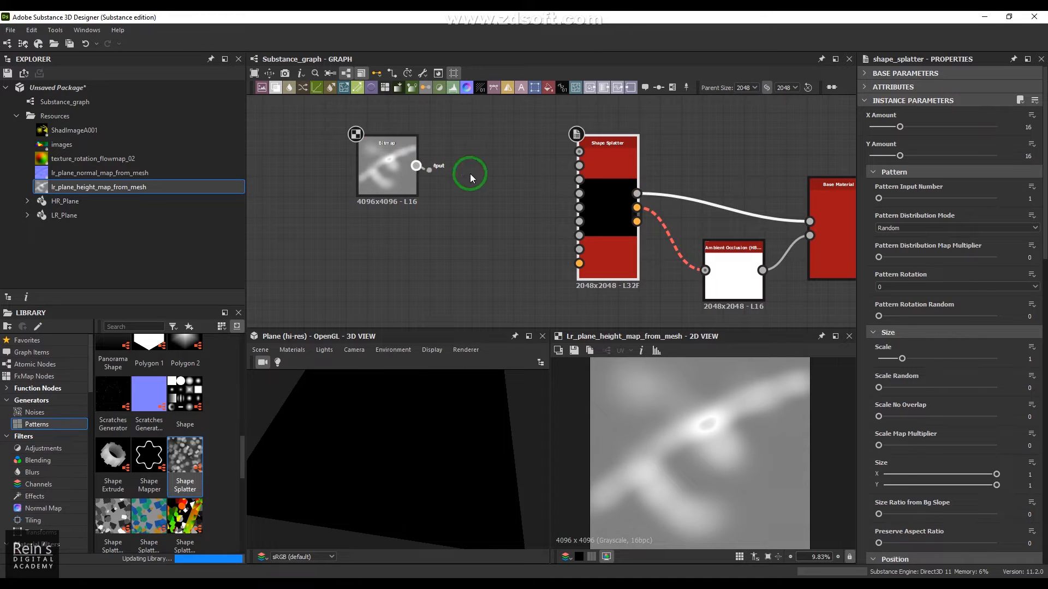
drag(563, 155, 578, 156)
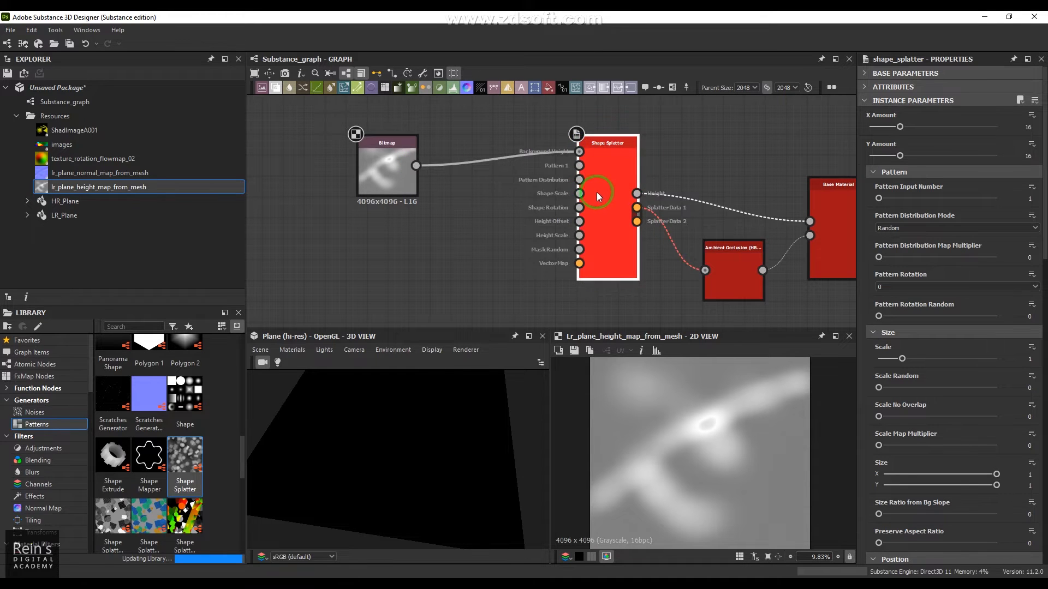
right_click(836, 202)
click(869, 221)
click(695, 337)
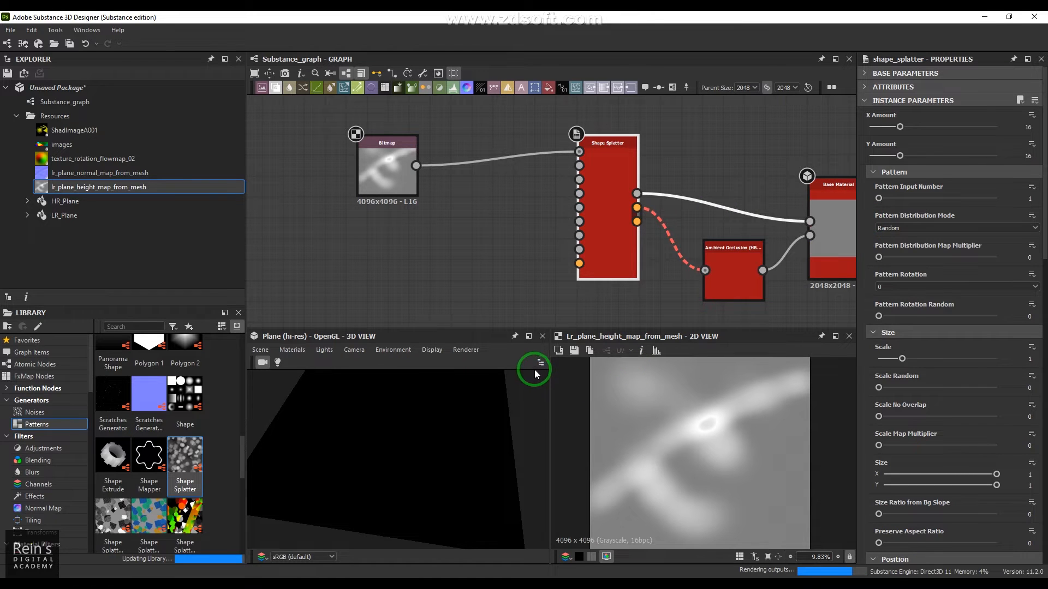
drag(509, 444, 435, 417)
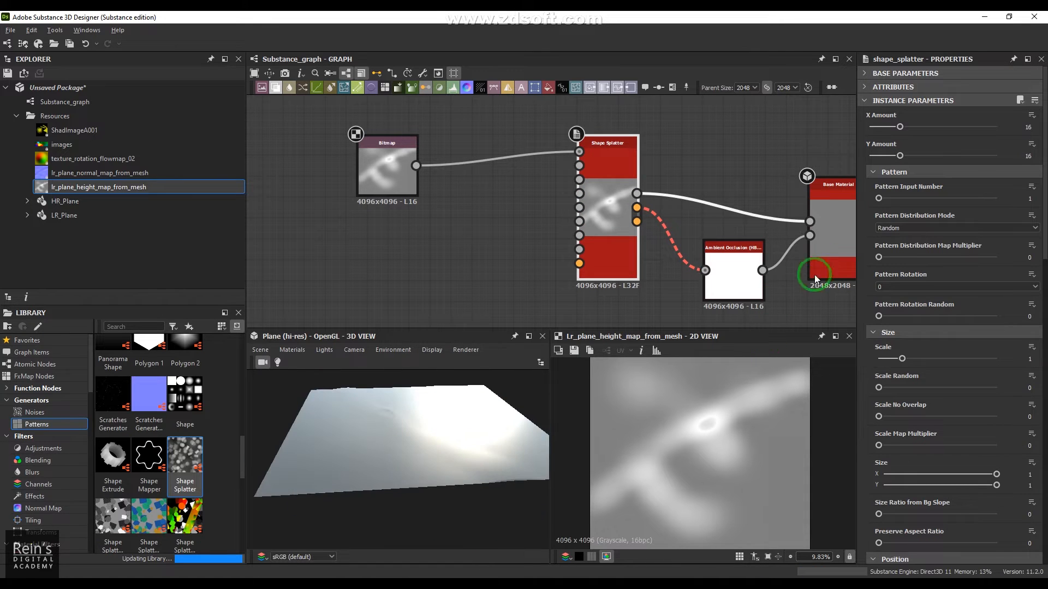
Step: Set the Tessellation Factor to 8 in the 3D view's default Metallic Roughness Tessellation + Displacement material
click(290, 350)
mouse_move(313, 363)
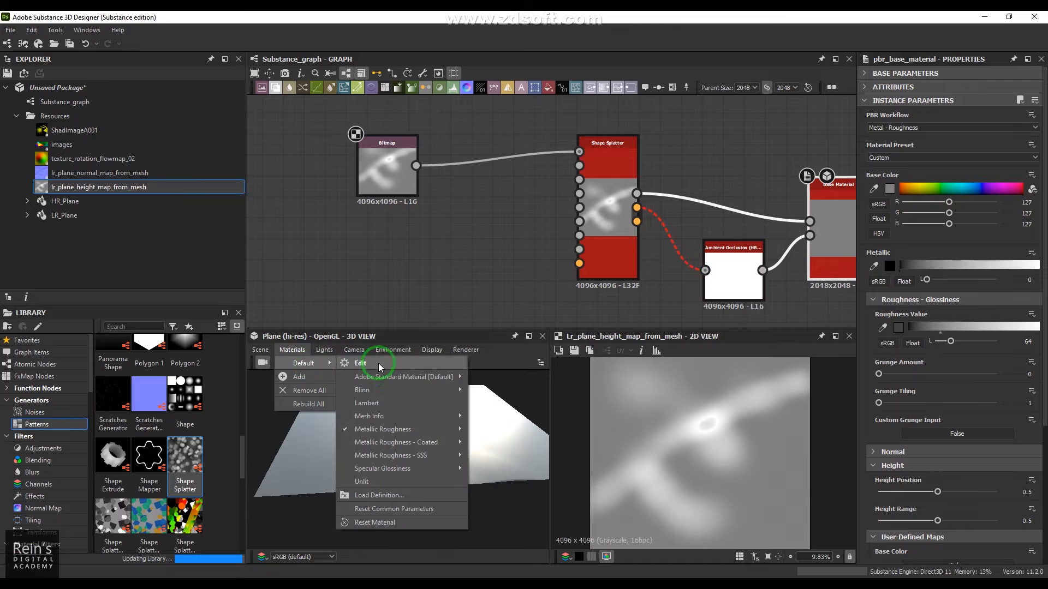
mouse_move(435, 429)
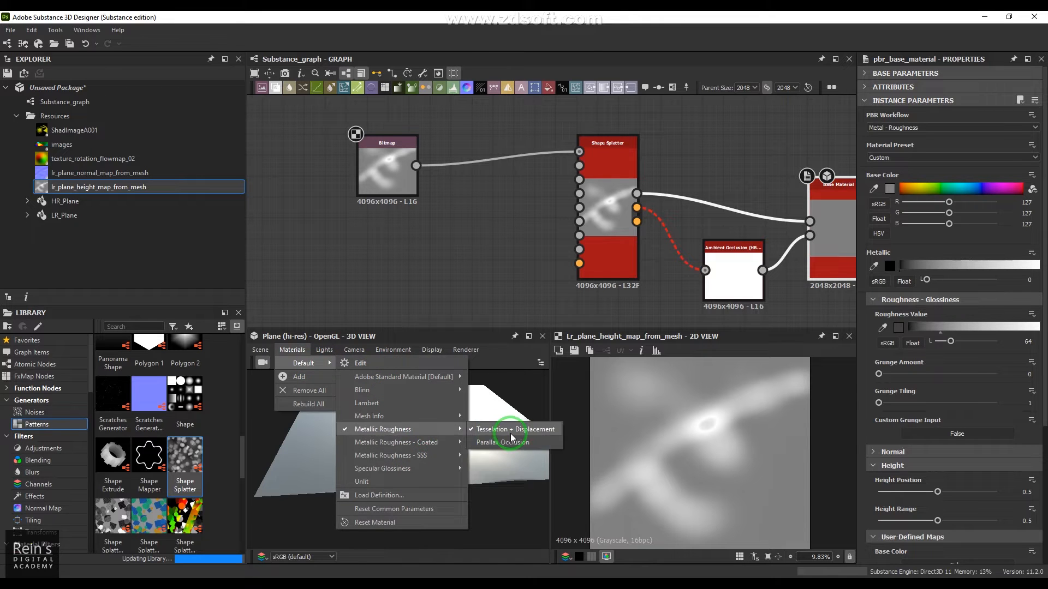
click(511, 431)
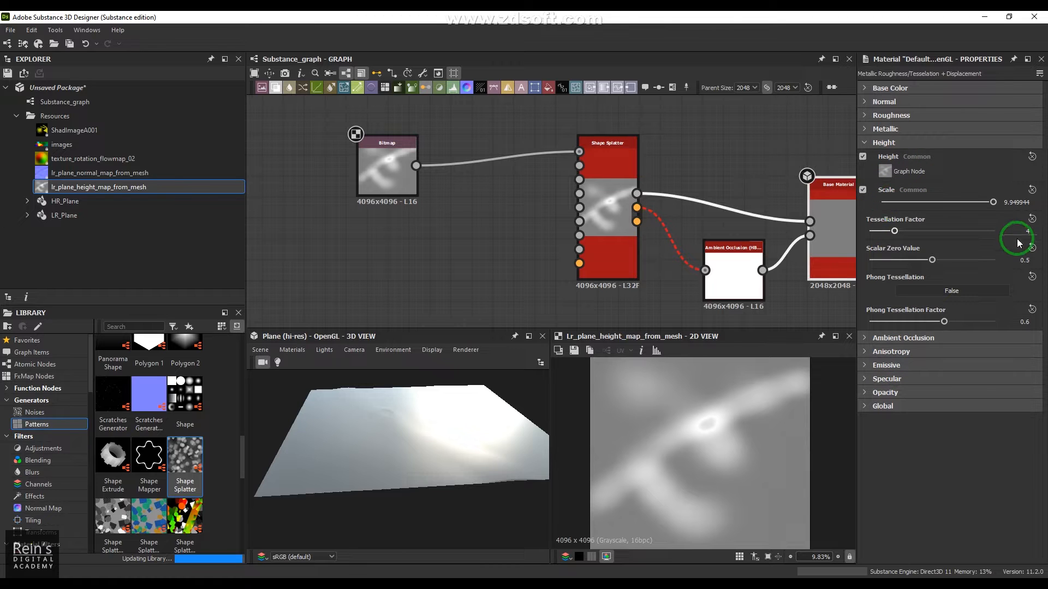
drag(895, 234, 944, 232)
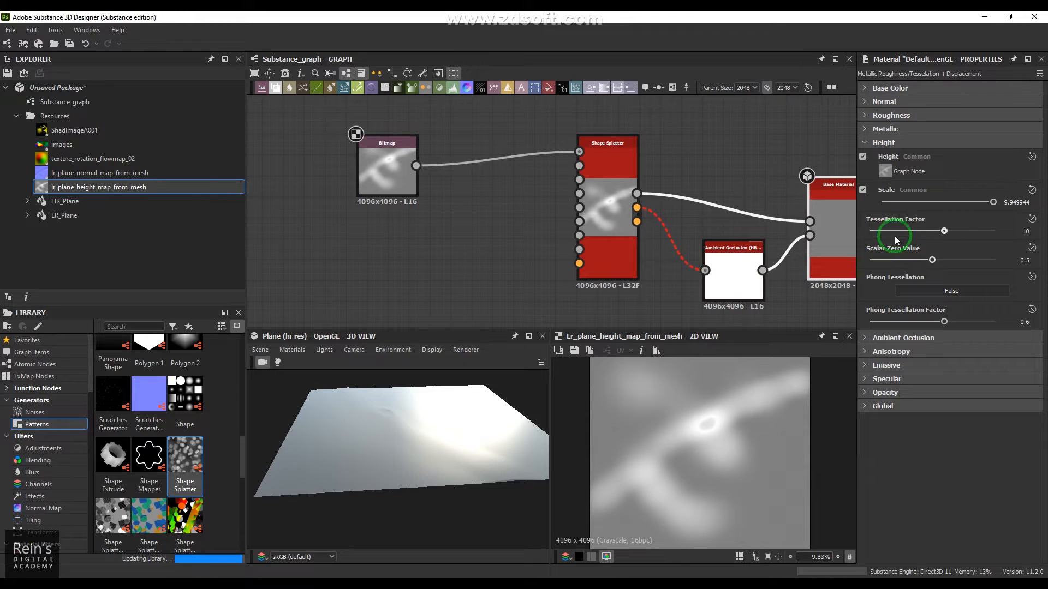
drag(921, 233, 875, 245)
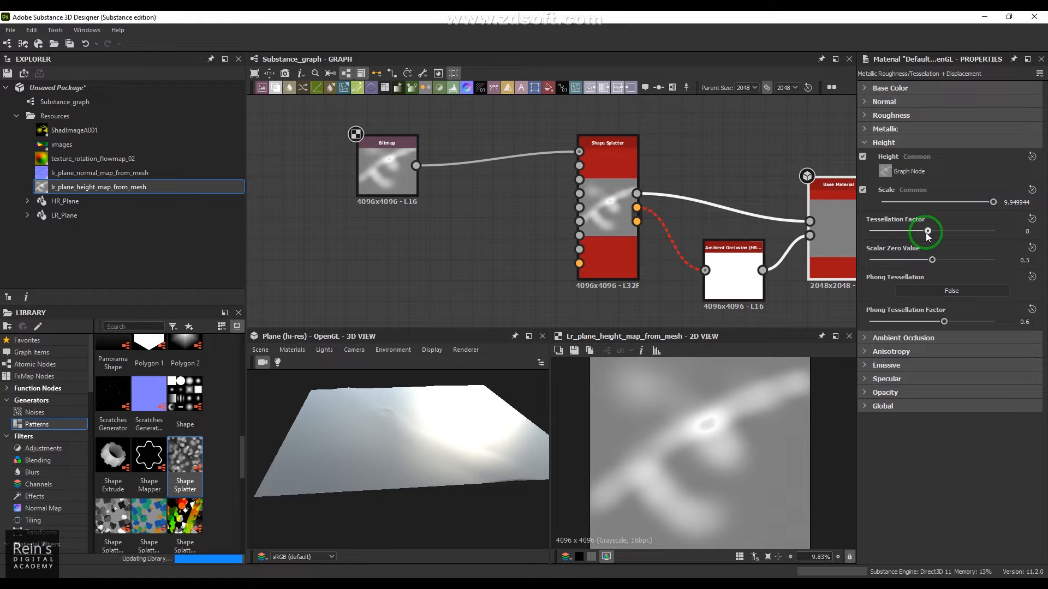
drag(921, 232, 928, 232)
click(449, 313)
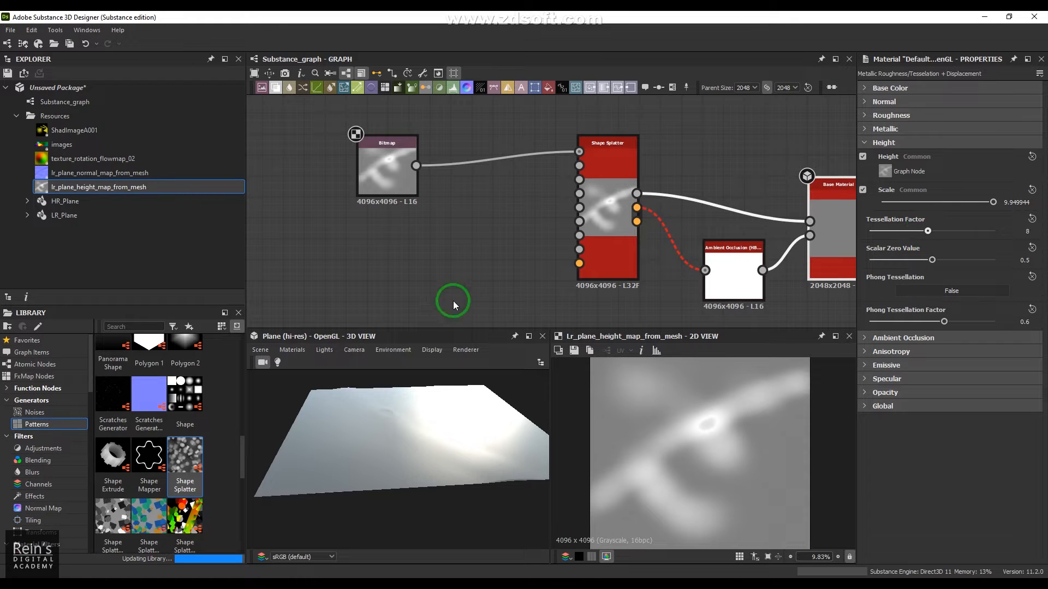
Step: Raise the 3D material's height Scale to 10 and inspect the displaced plane
drag(405, 466, 499, 452)
click(1000, 202)
drag(993, 202, 1047, 196)
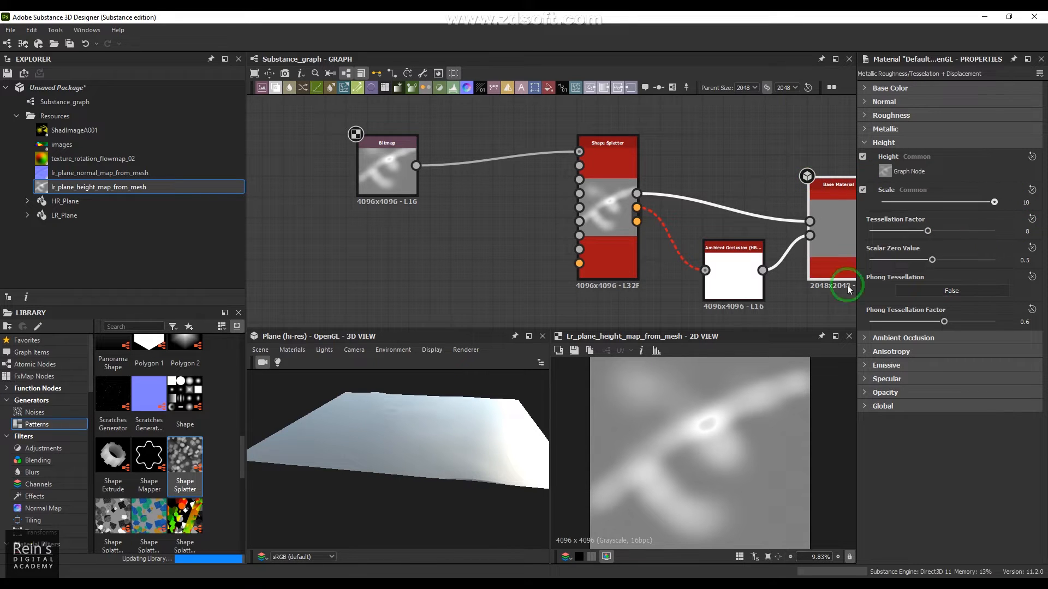
Step: Feed the Ambient Occlusion (HBAO) node's Height input from the Shape Splatter's Height output
click(638, 234)
drag(637, 193, 735, 275)
click(735, 278)
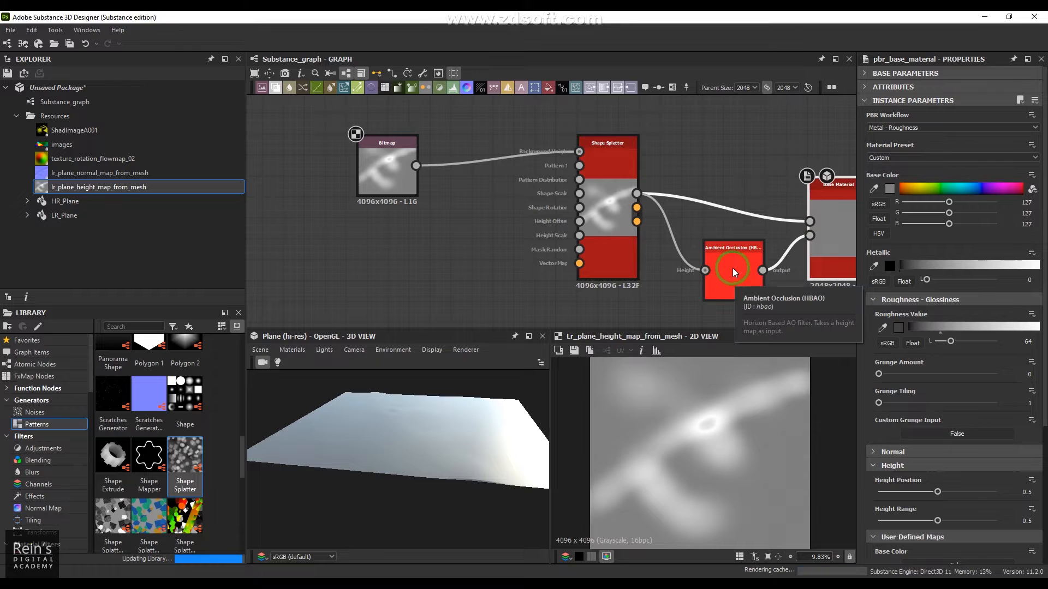
Step: Preview the Ambient Occlusion (HBAO) map in 2D and set its Height Depth to 0.36
click(732, 273)
double_click(732, 274)
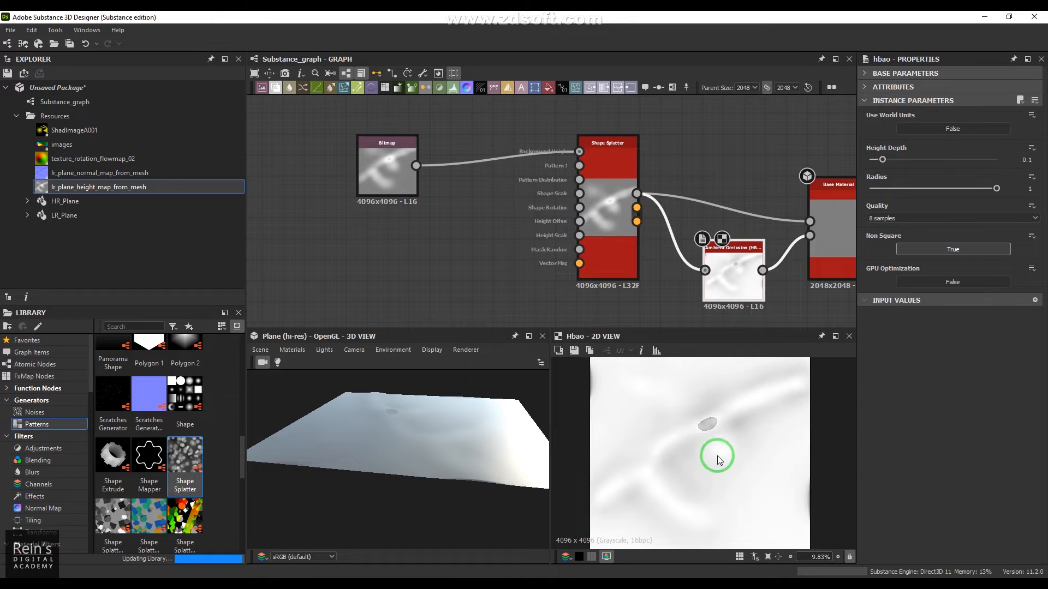
drag(882, 162, 915, 162)
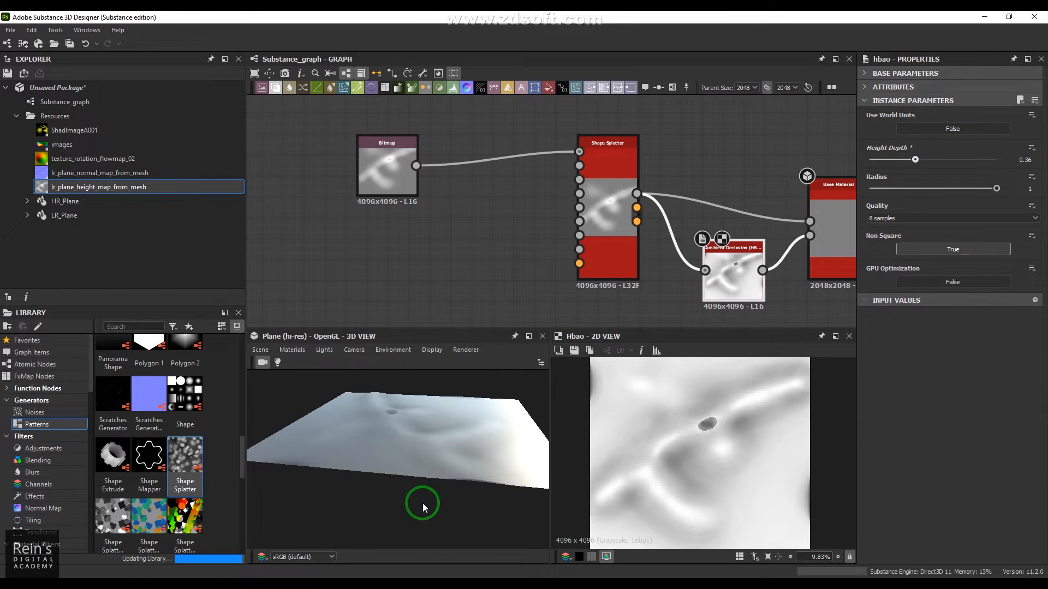
drag(466, 438, 512, 452)
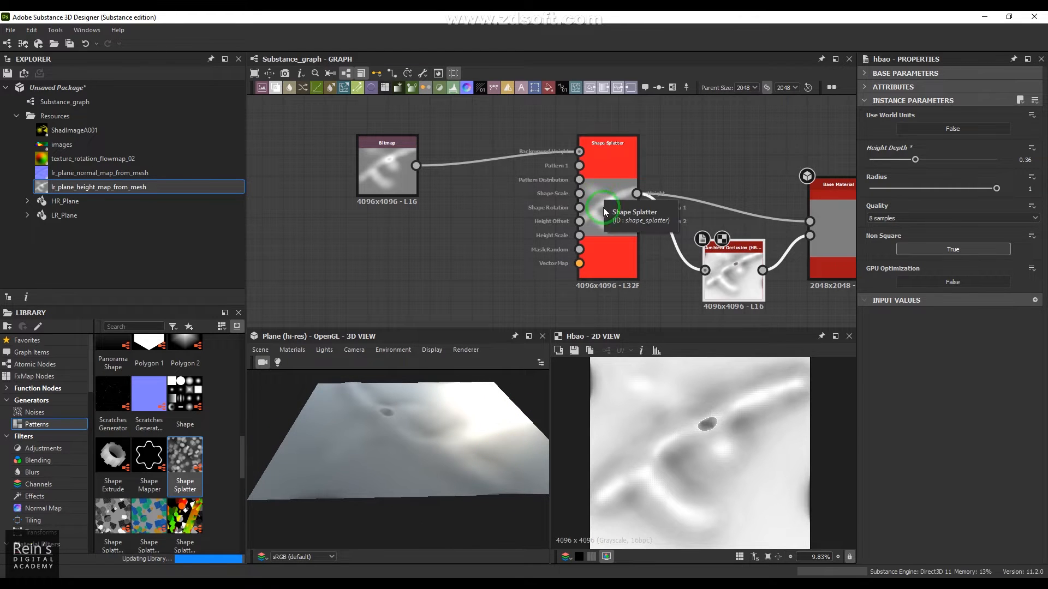
Step: Try a Height Position of 0.86 on the Base Material node and reset it to its default
click(824, 217)
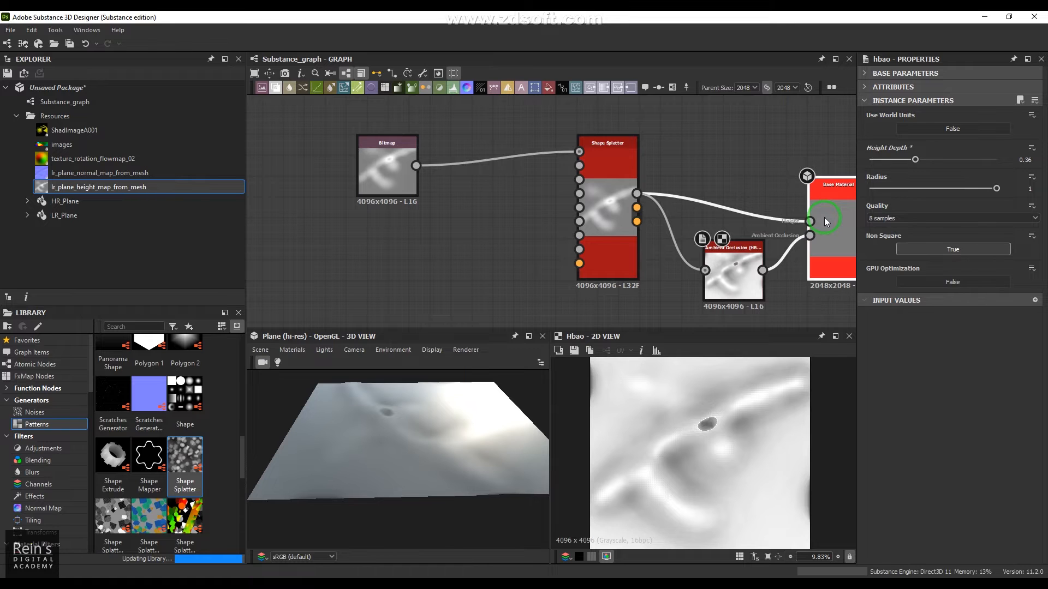
double_click(824, 219)
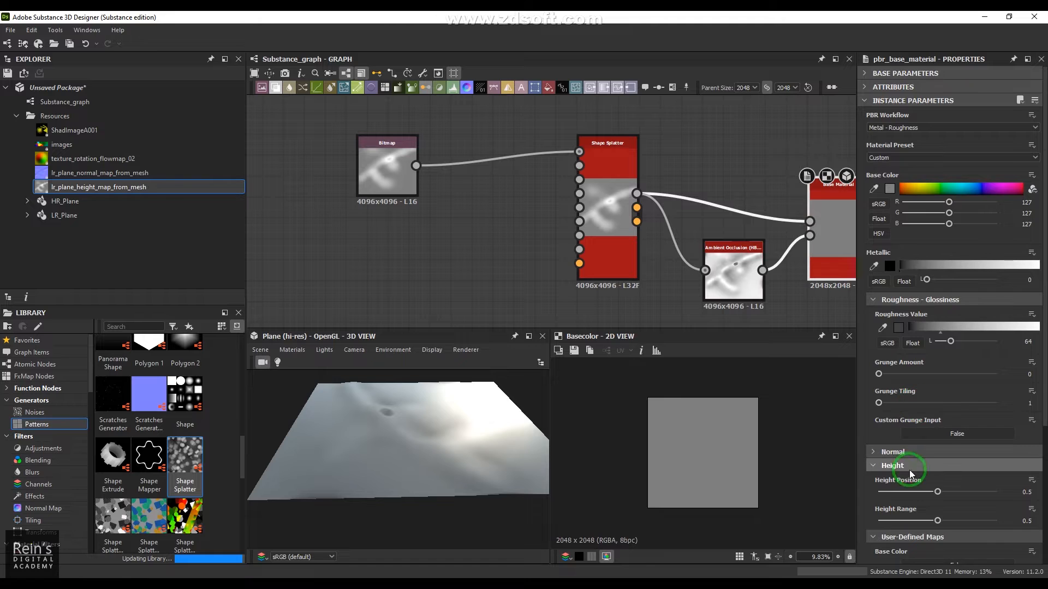
scroll(938, 453, down, 1)
drag(940, 457, 980, 459)
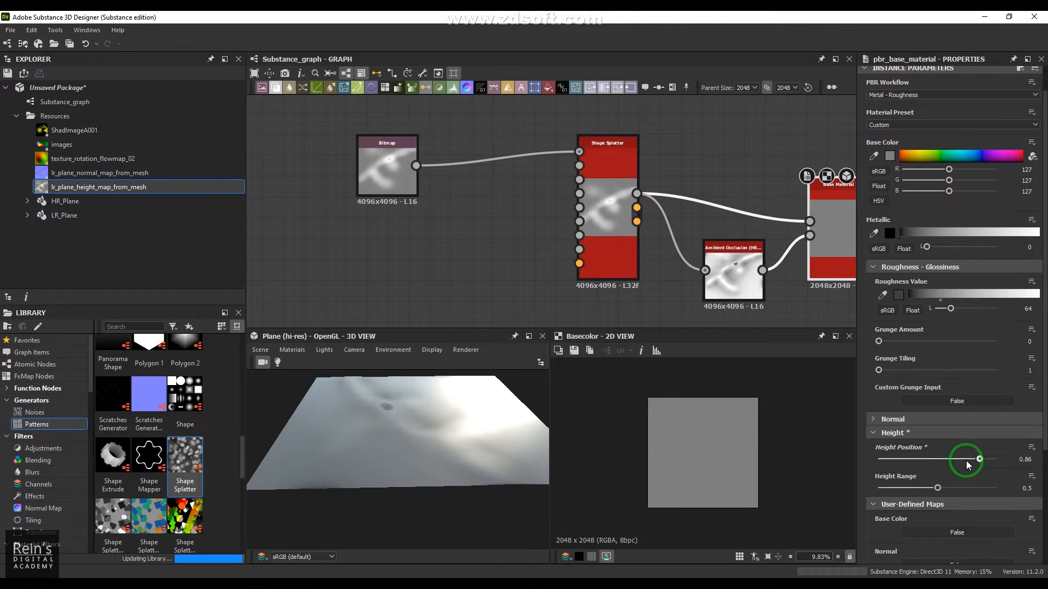
click(1032, 448)
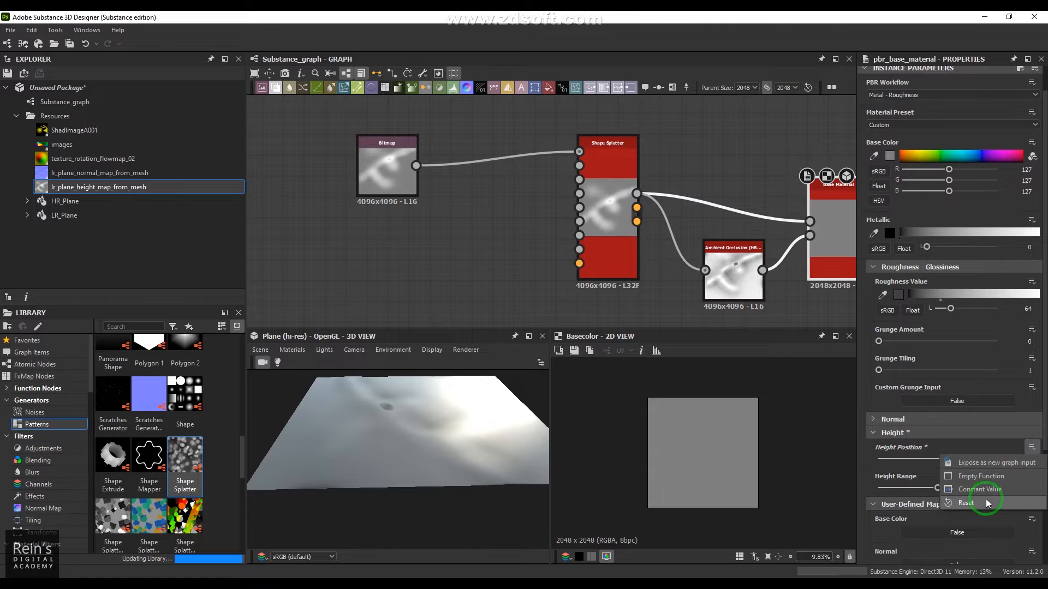
click(965, 503)
Step: Try a Height Range of 0.87 on the Base Material node, reset it to default and inspect the plane
drag(937, 487, 979, 490)
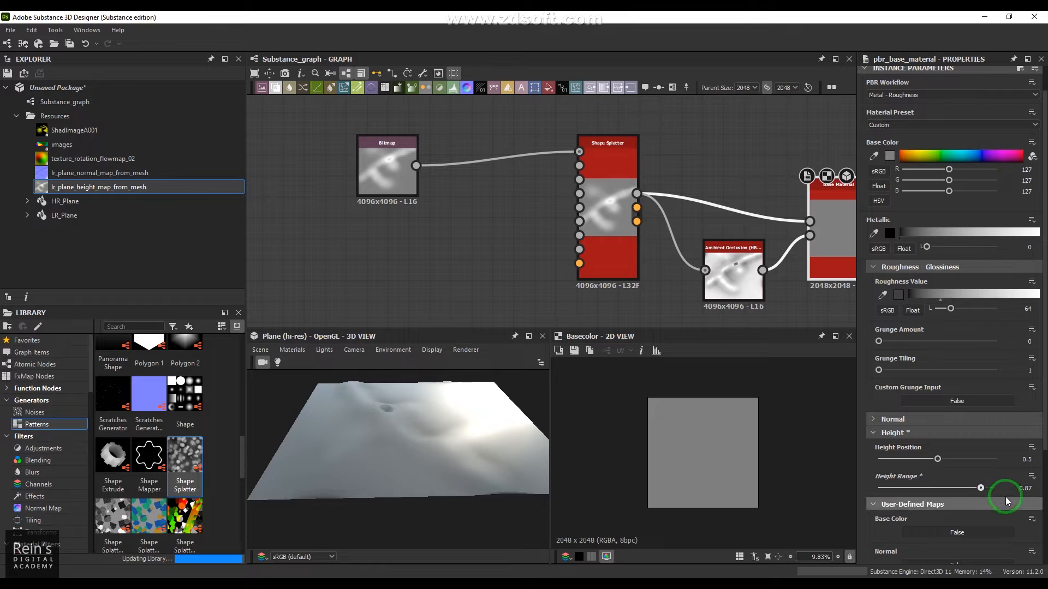
click(1032, 481)
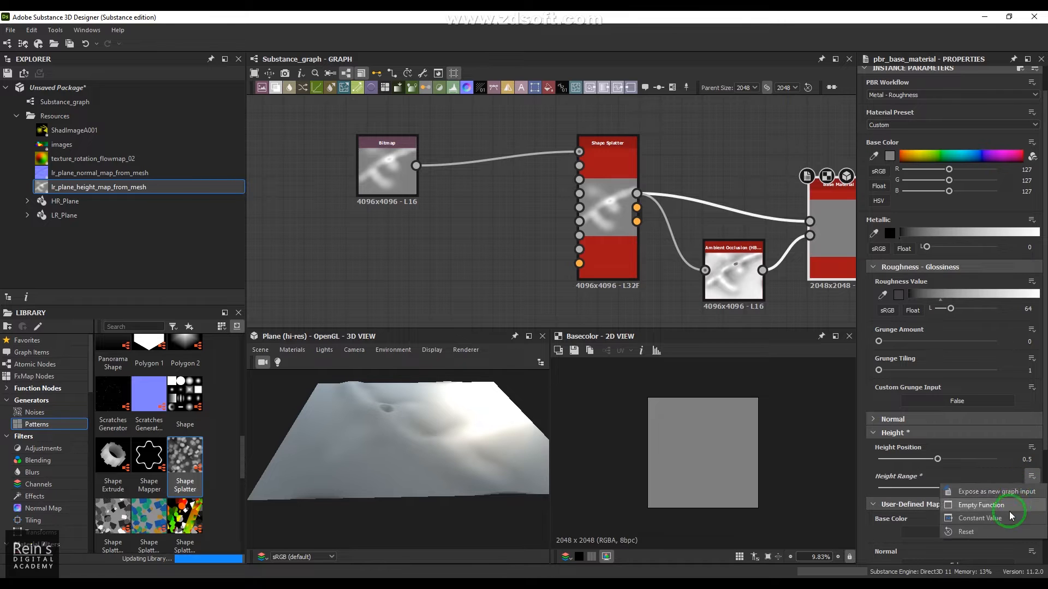
click(965, 532)
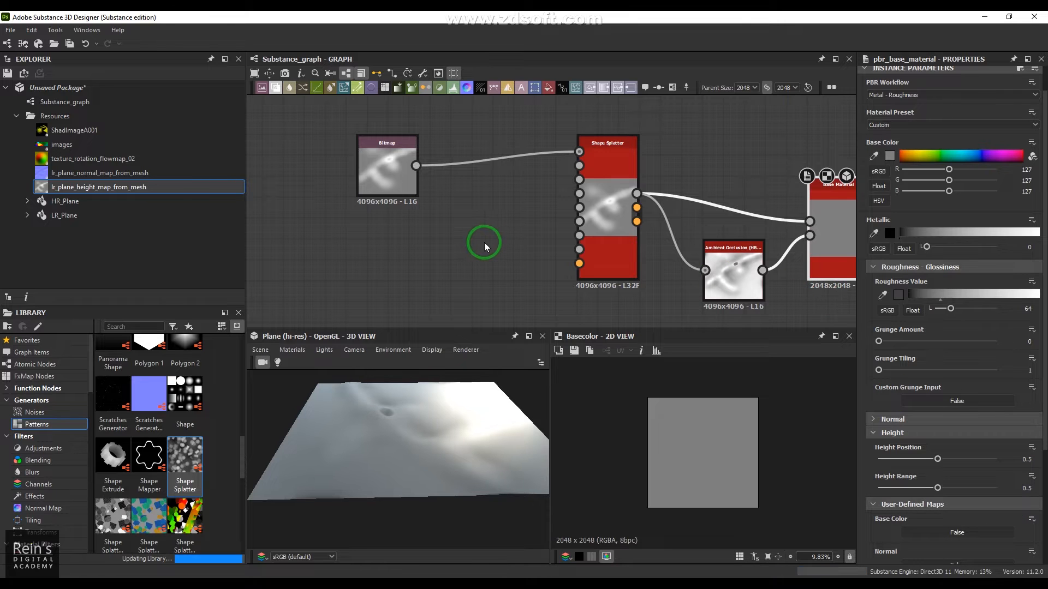
drag(453, 236, 472, 237)
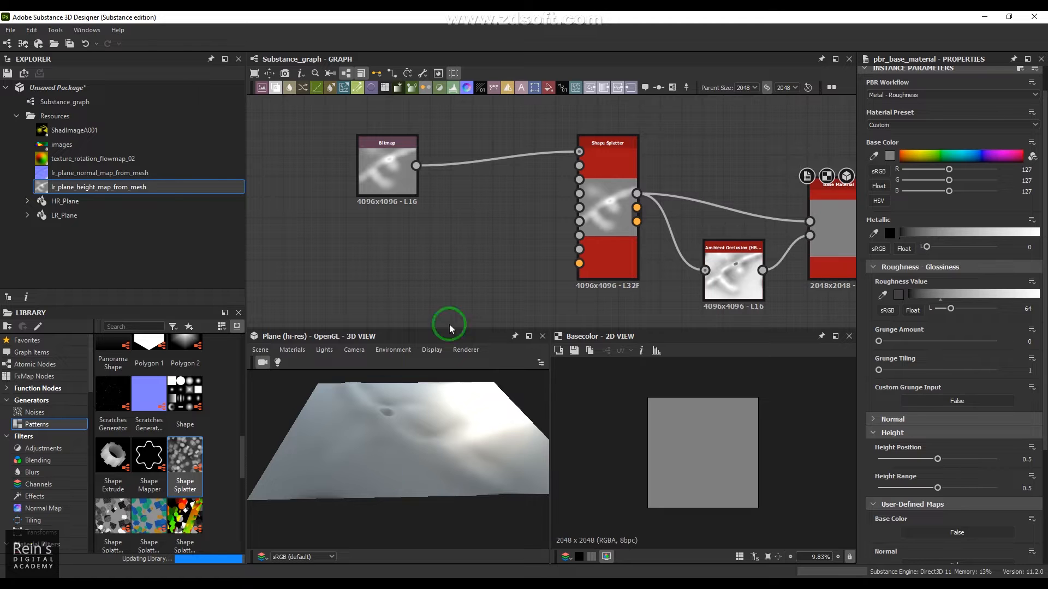
drag(365, 451, 362, 388)
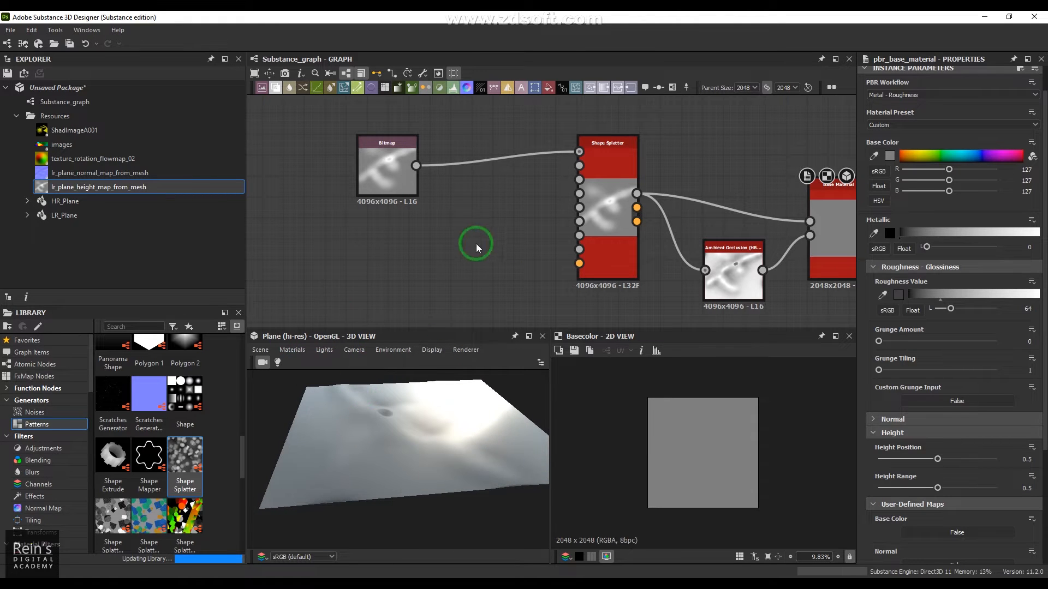
Step: Add a Shape pattern node below the Bitmap node and set its Pattern to Paraboloid
drag(198, 411, 437, 239)
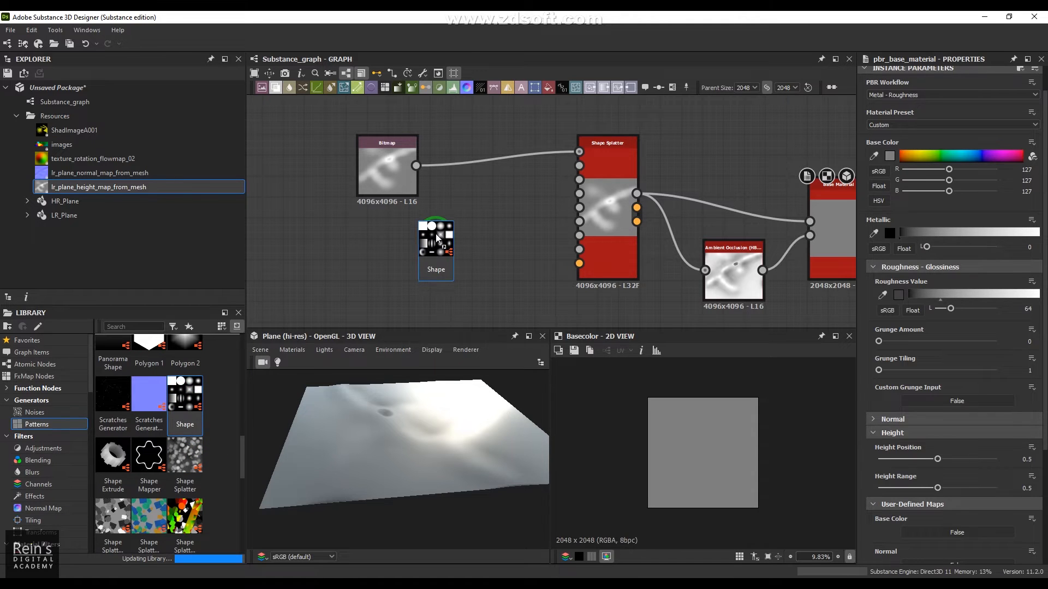
double_click(436, 233)
click(435, 234)
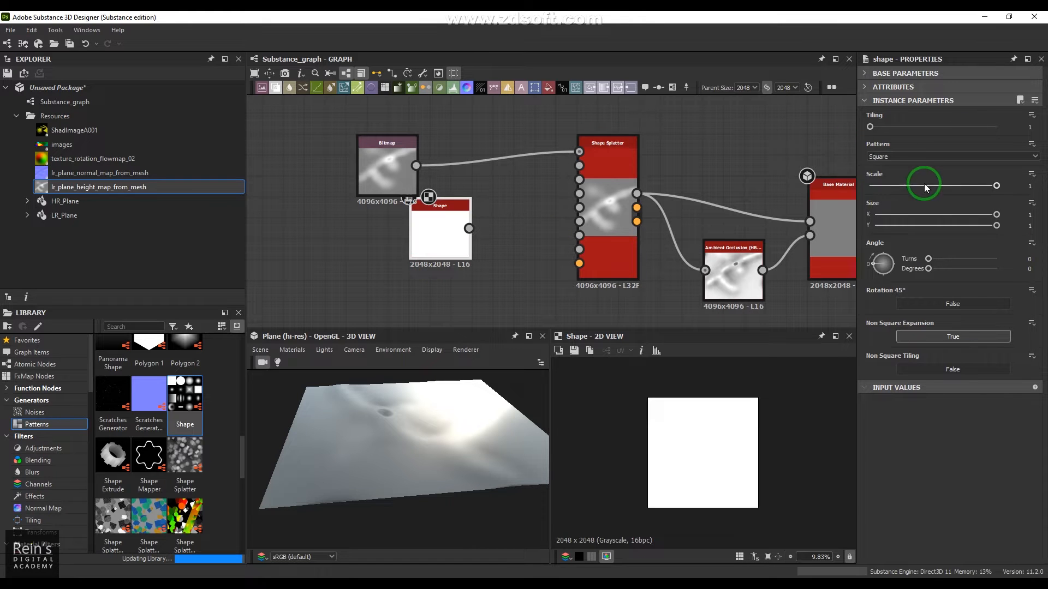
click(909, 157)
click(882, 179)
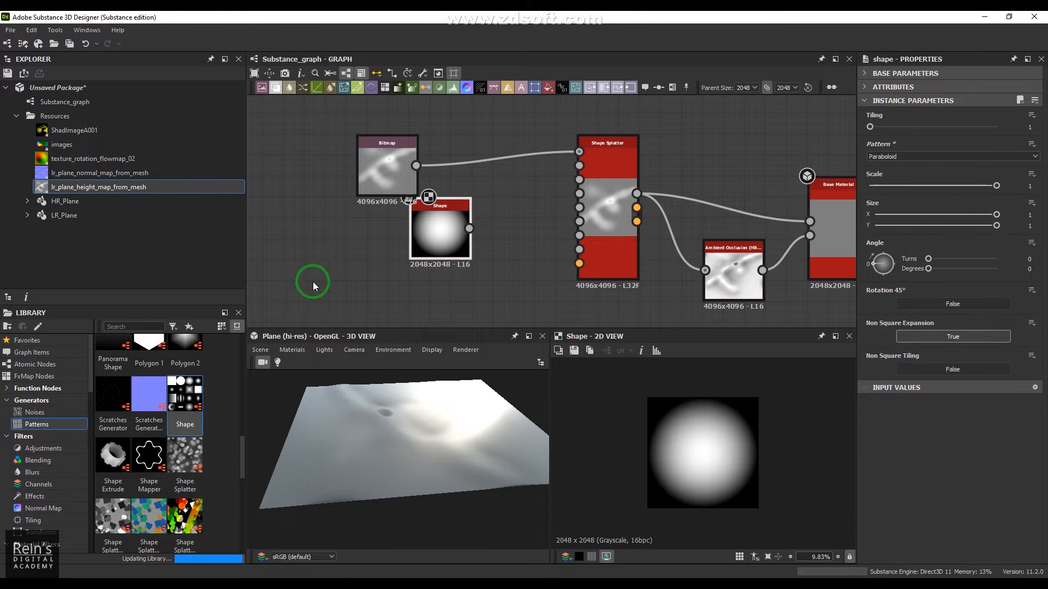
Step: Add a Polygon 1 node to the graph and reduce its Sides to form a triangle
drag(148, 350, 388, 284)
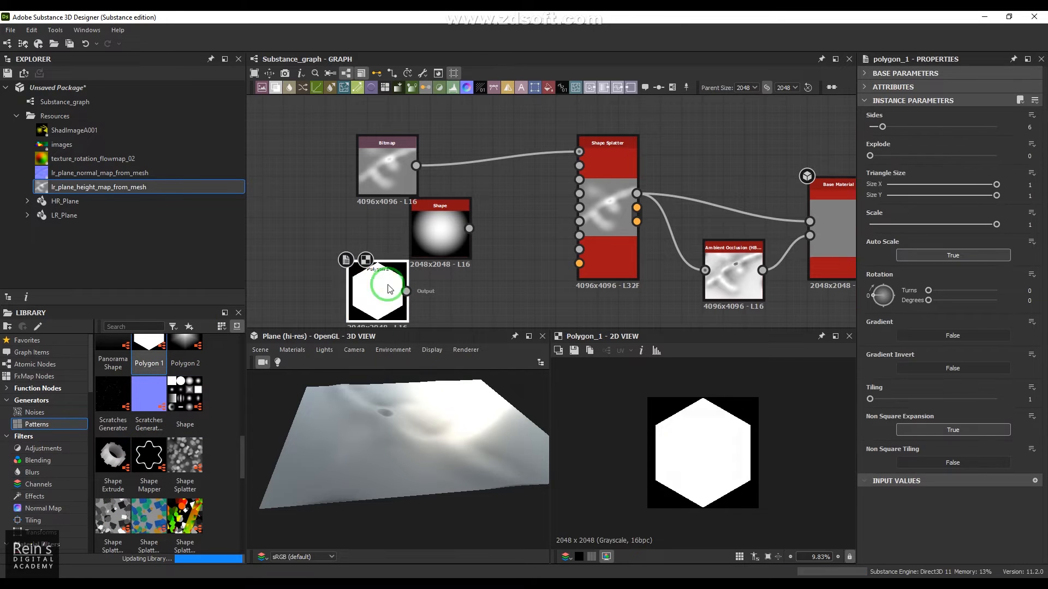
drag(882, 127, 628, 266)
Step: Add a second Shape node with its Pattern set to Waves, and space it and the Polygon 1 node apart
drag(189, 393, 482, 277)
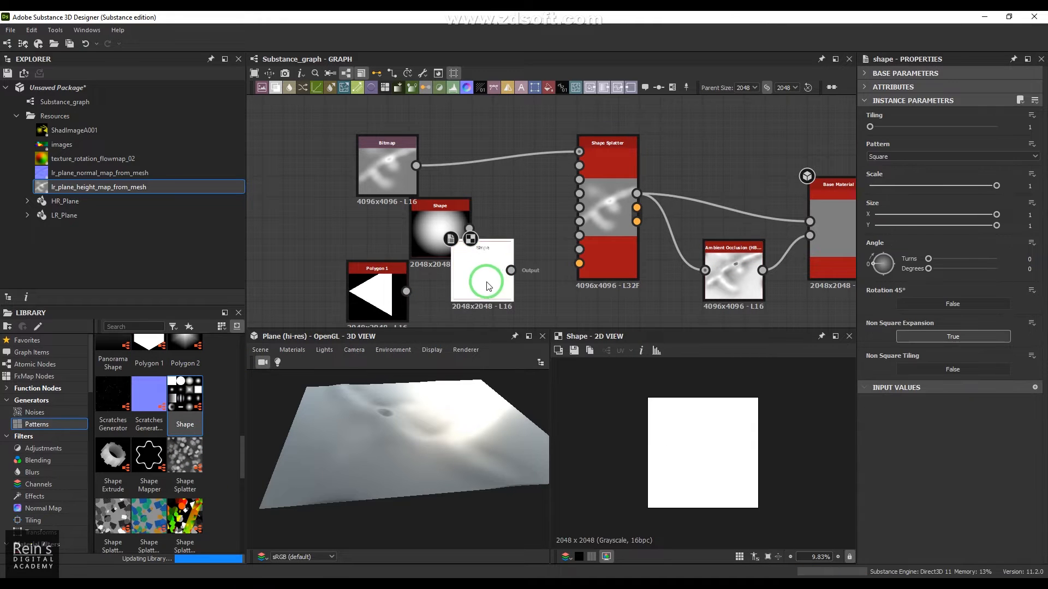
click(888, 157)
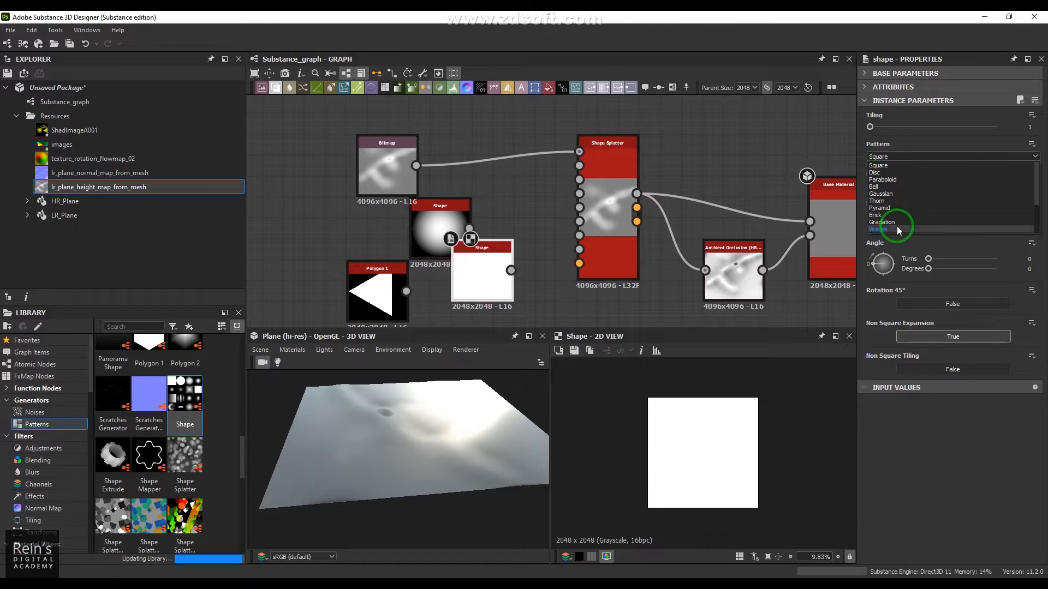
click(880, 229)
drag(483, 288, 483, 308)
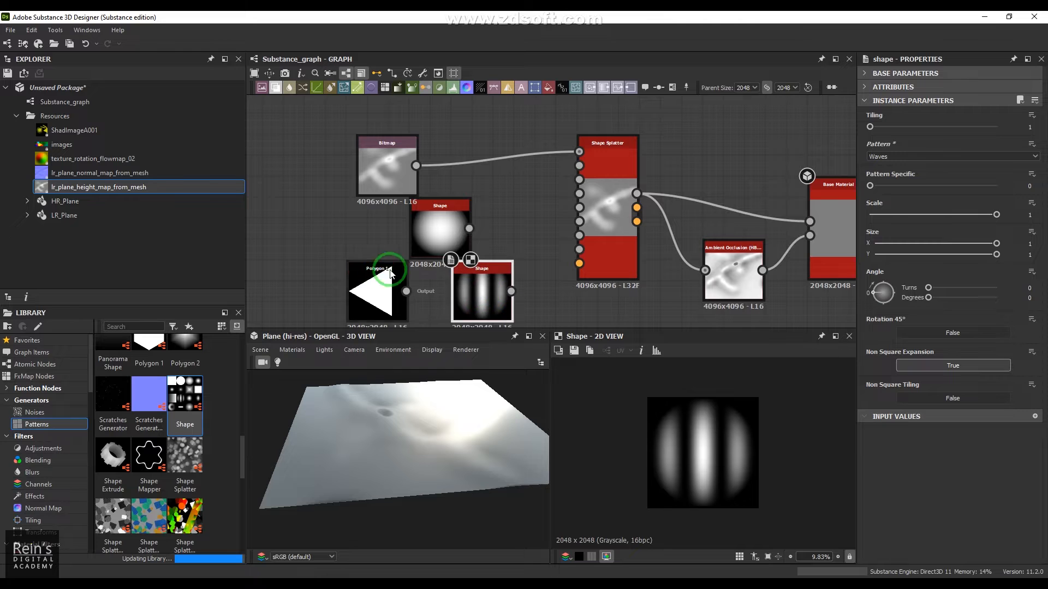
drag(378, 287, 378, 245)
Step: Set the Shape Splatter node's Pattern Input Number to 3
click(606, 174)
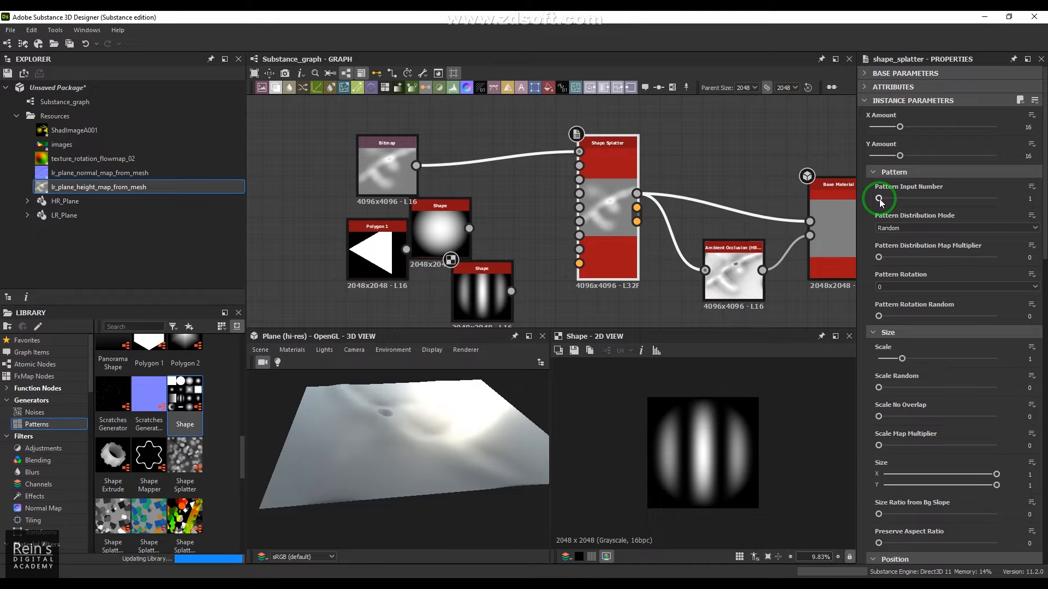
drag(879, 199, 997, 198)
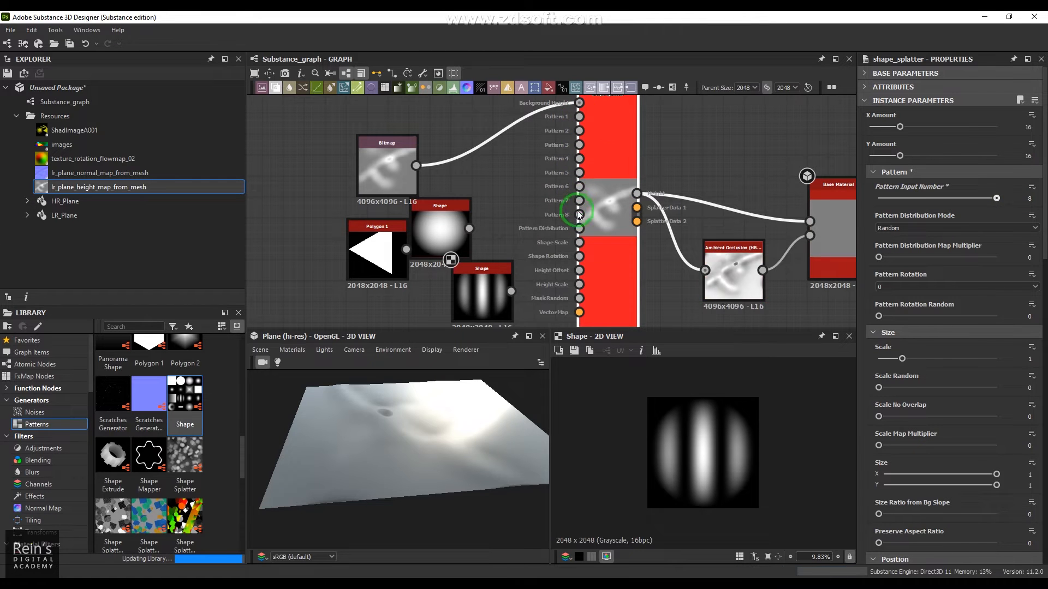
drag(997, 198, 913, 205)
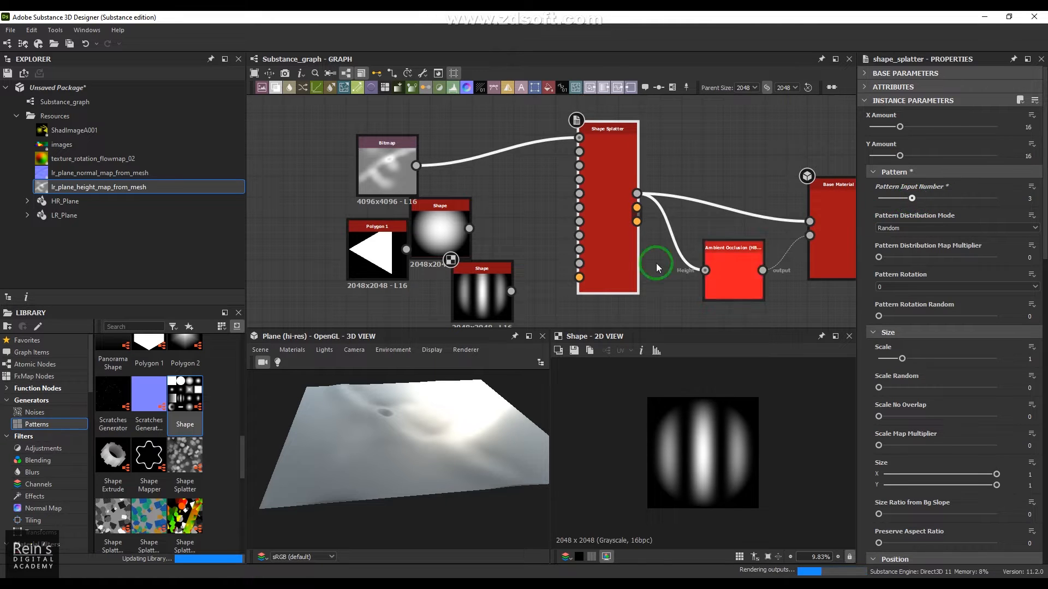
Step: Connect the Paraboloid Shape to the Shape Splatter's Pattern 1 input, move the Shape node beside the Bitmap and inspect the plane
drag(469, 228, 579, 152)
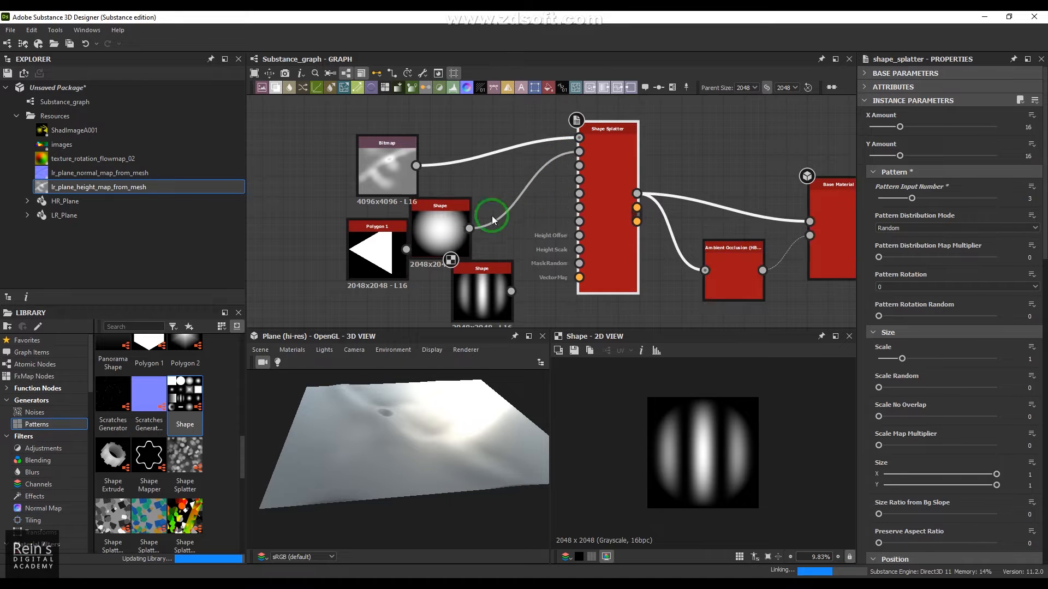
drag(451, 227, 489, 169)
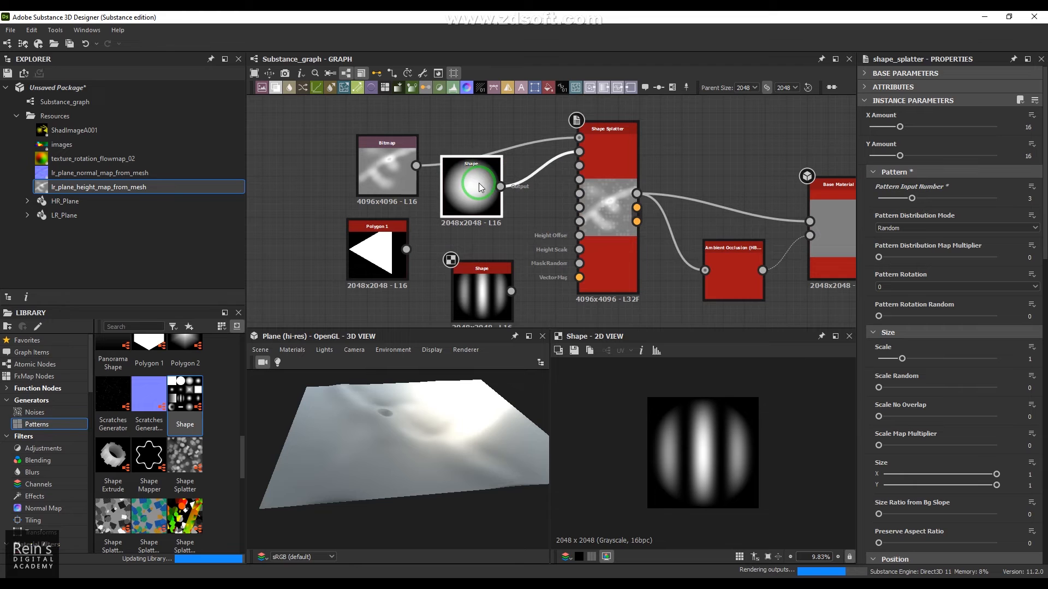
click(453, 447)
mouse_move(438, 450)
mouse_down()
mouse_move(435, 512)
mouse_move(440, 458)
mouse_move(494, 439)
mouse_move(445, 462)
mouse_move(418, 511)
mouse_move(438, 465)
mouse_up()
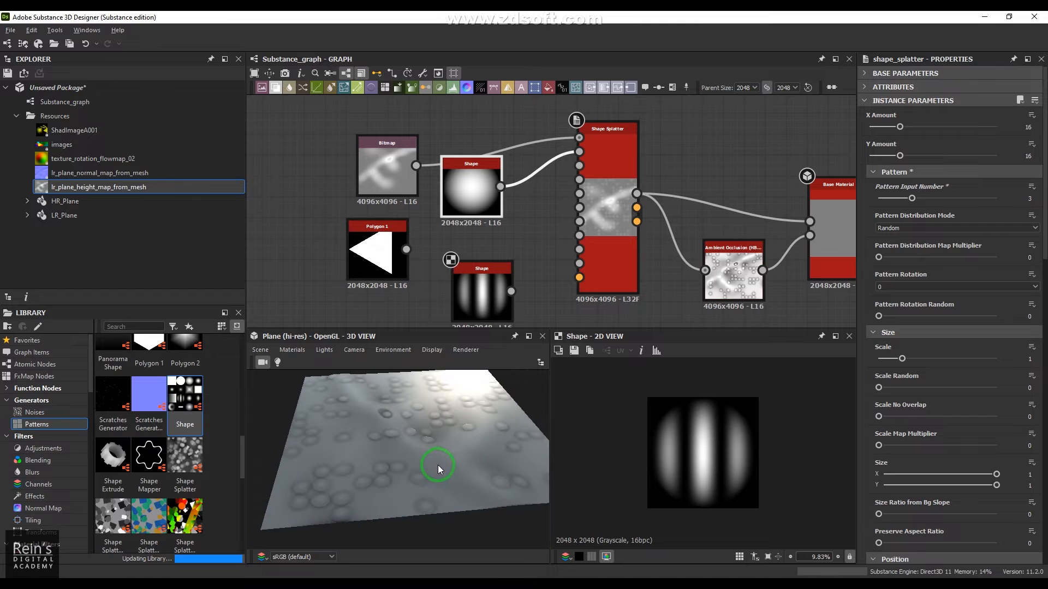
Step: Connect Polygon 1 to the Shape Splatter's Pattern 2 input and the Waves Shape to Pattern 3
drag(913, 200, 907, 200)
drag(406, 249, 580, 179)
click(504, 307)
click(511, 291)
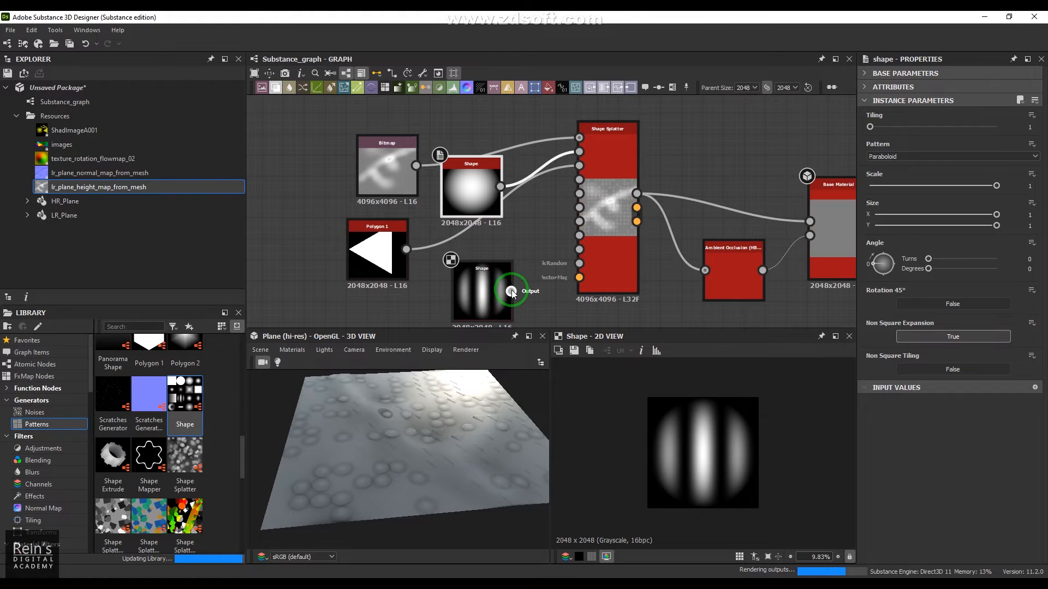
drag(511, 291, 579, 179)
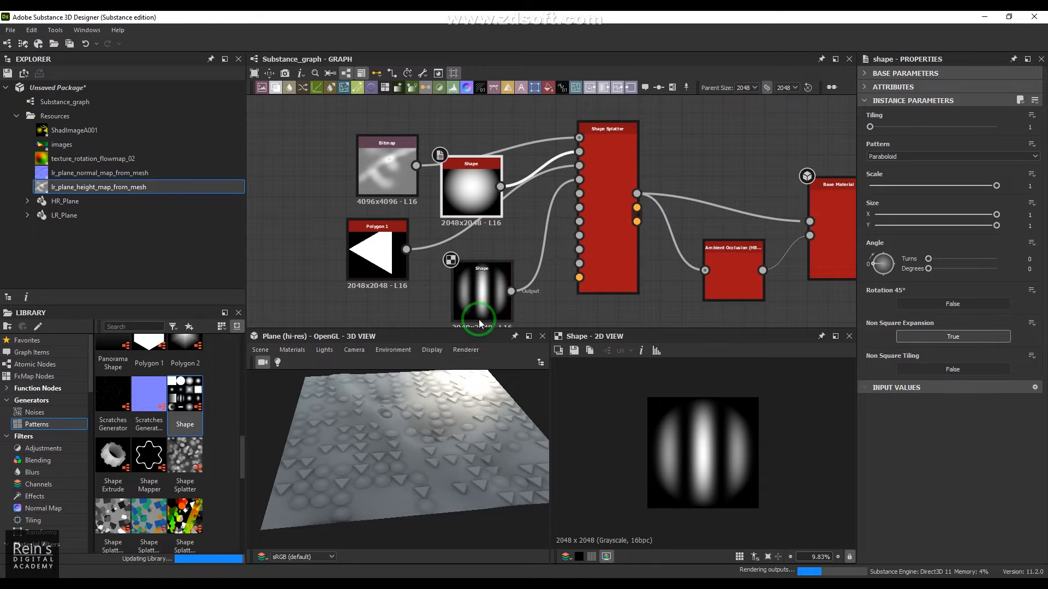
drag(453, 462, 421, 456)
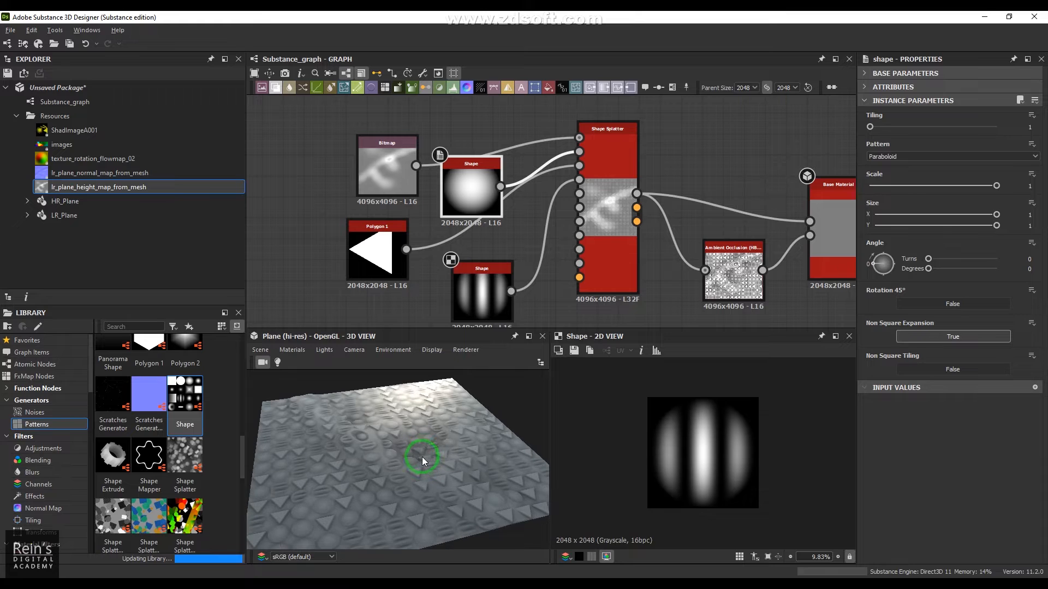
Step: Try an X Amount of 7 and a Y Amount of 6 on the Shape Splatter and reset both to default
click(597, 234)
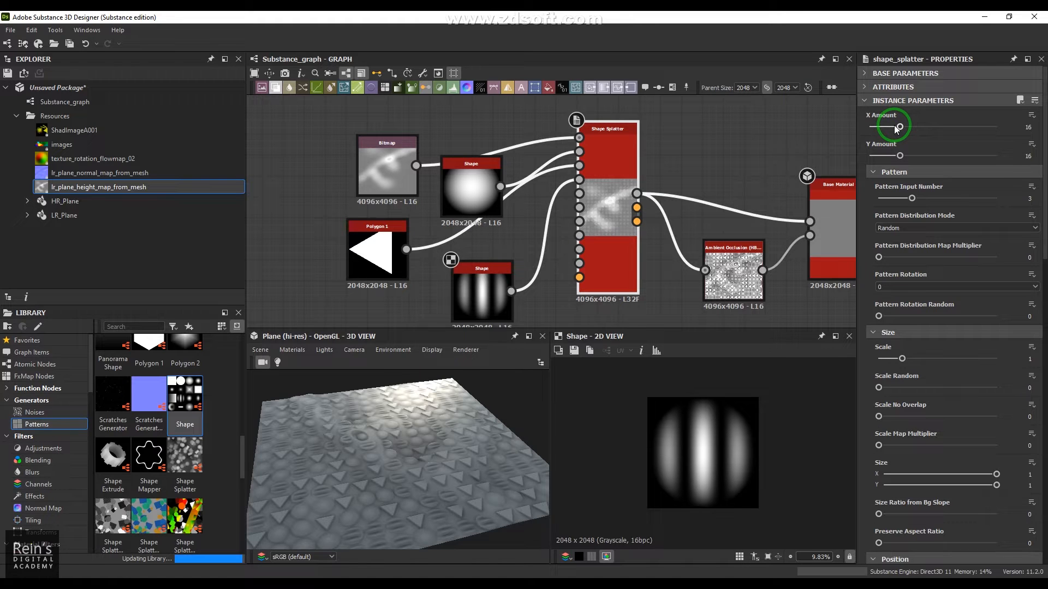
double_click(1029, 127)
drag(899, 127, 879, 156)
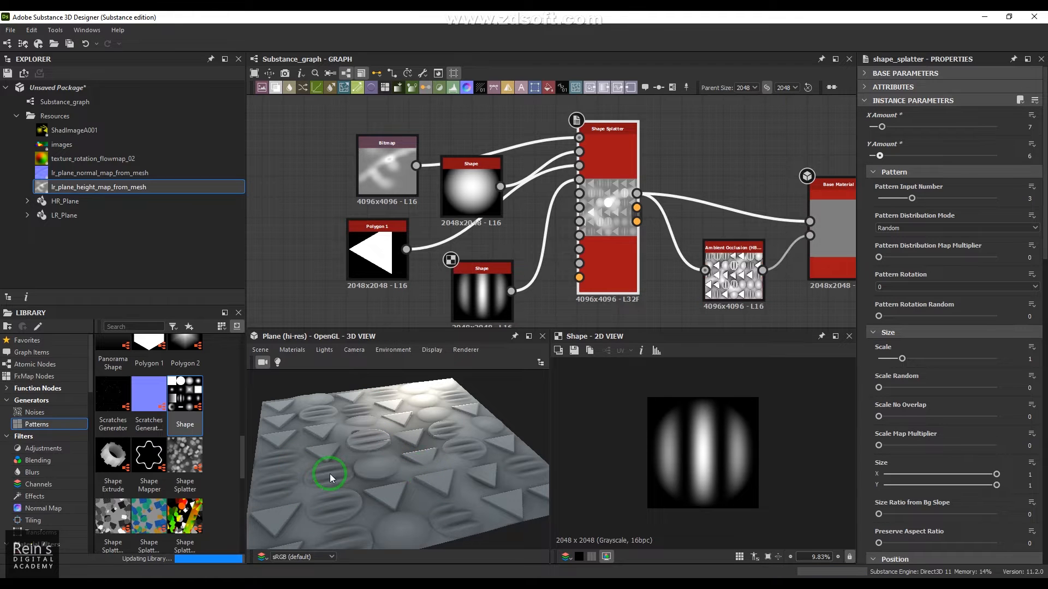
click(1029, 126)
click(1032, 115)
click(984, 172)
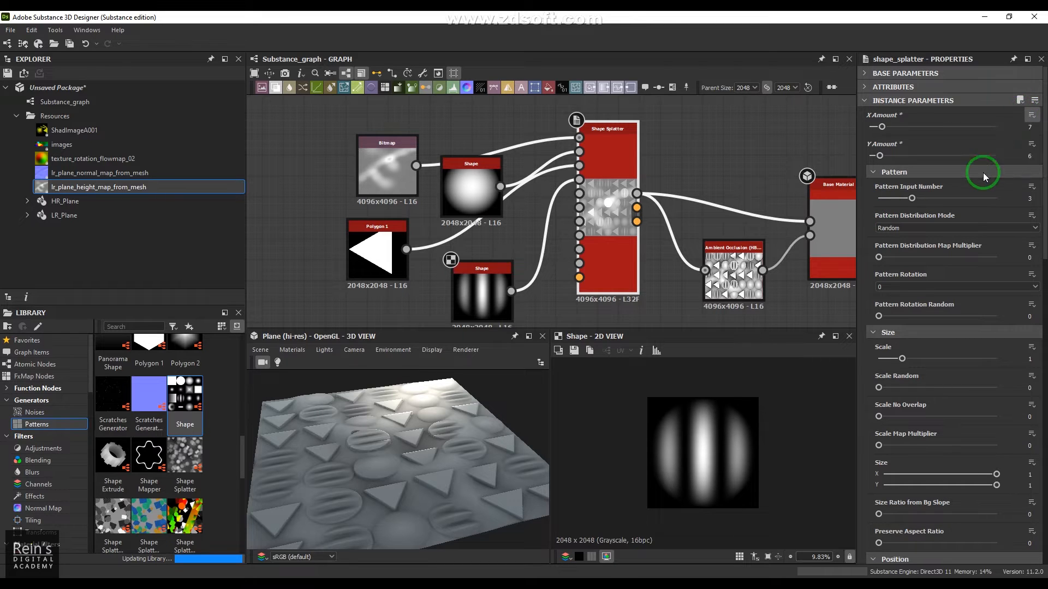
click(1032, 145)
click(977, 210)
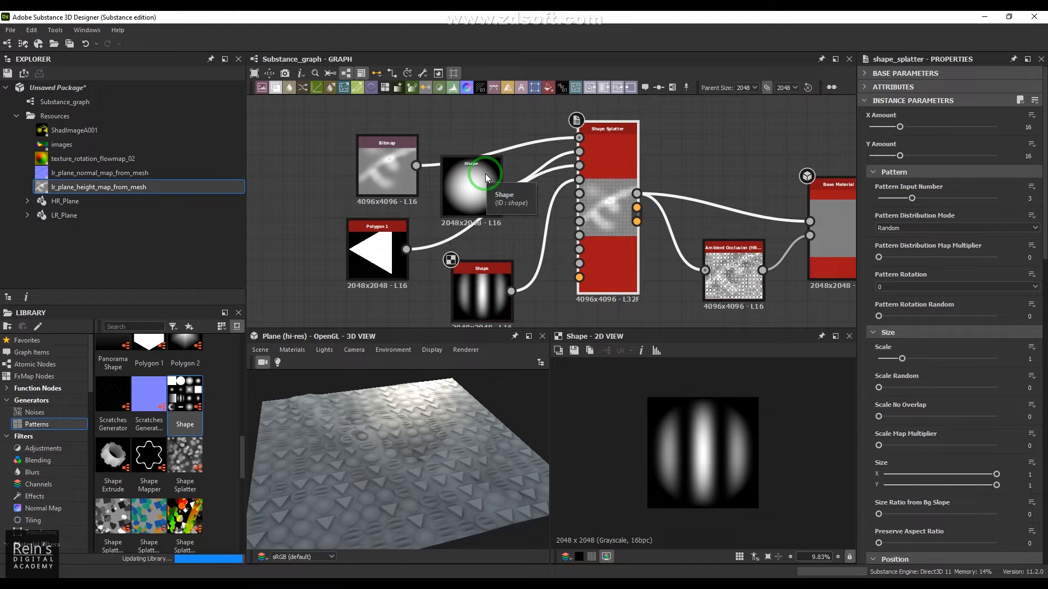
Step: Try the Shape Splatter's Pattern Distribution Mode as Pattern Index and examine the shape arrangement on the 3D plane
click(906, 228)
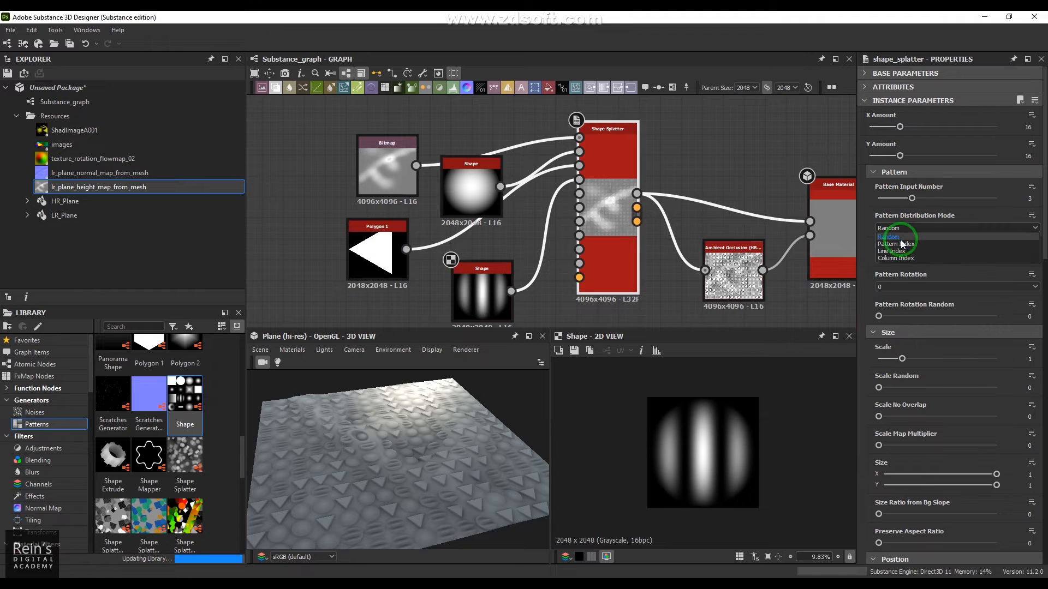
click(901, 244)
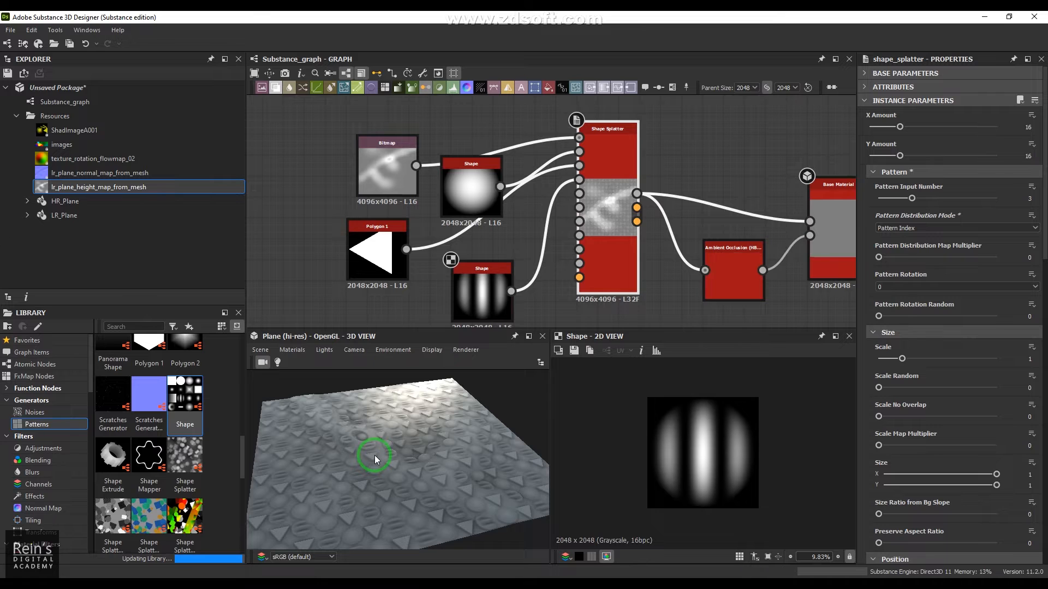
drag(374, 455, 392, 389)
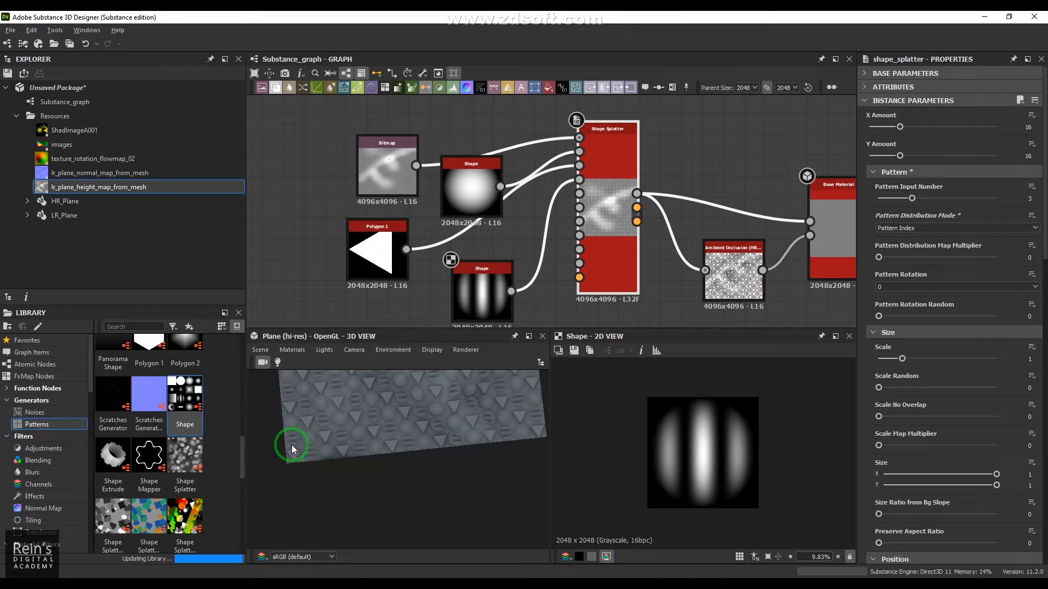
drag(315, 427, 408, 388)
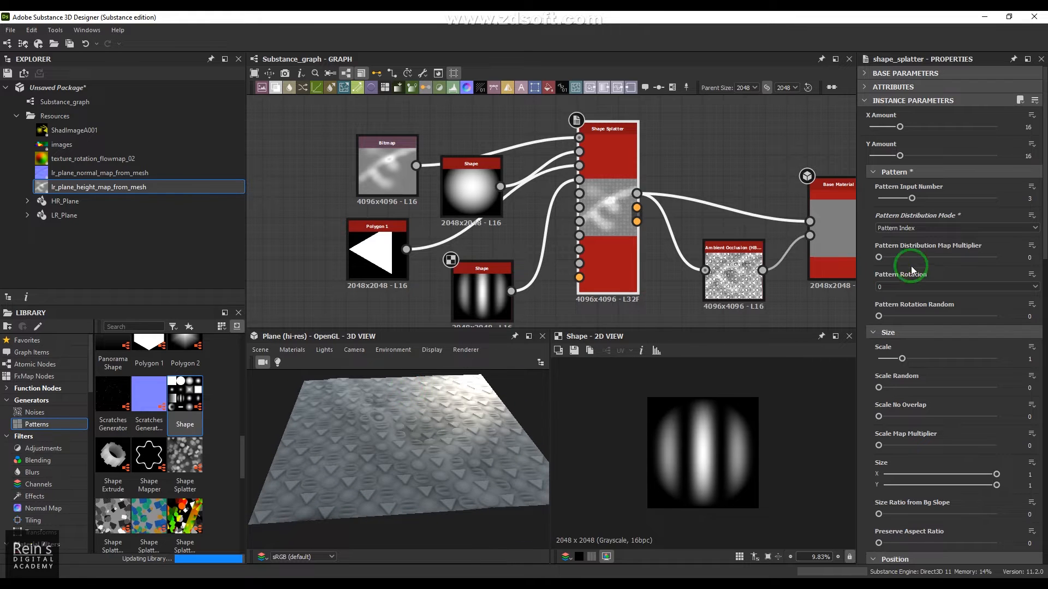
Step: Set the Shape Splatter's Pattern Distribution Mode to Line Index
click(921, 230)
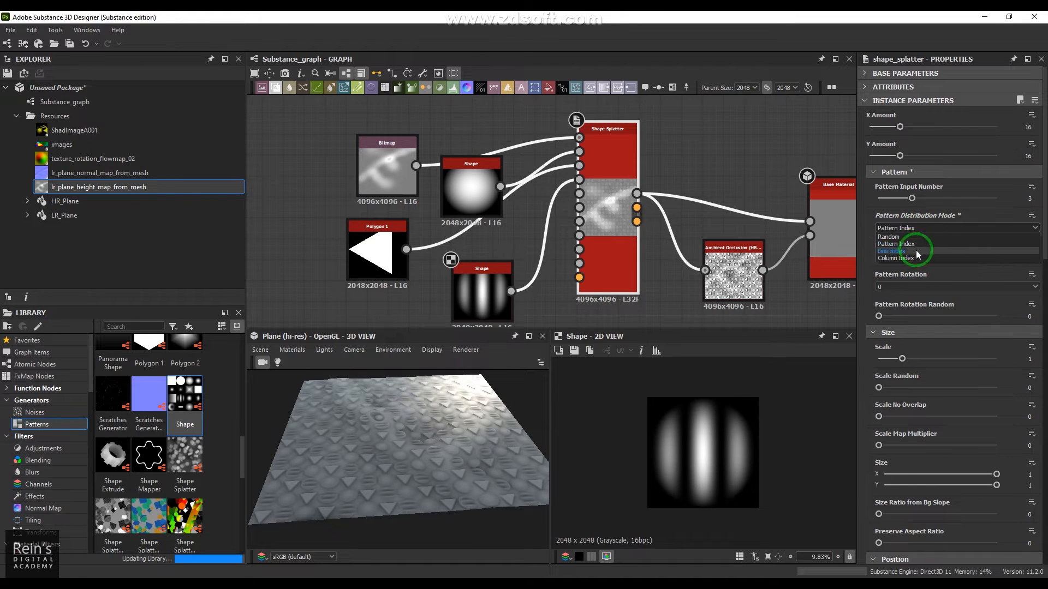
click(914, 240)
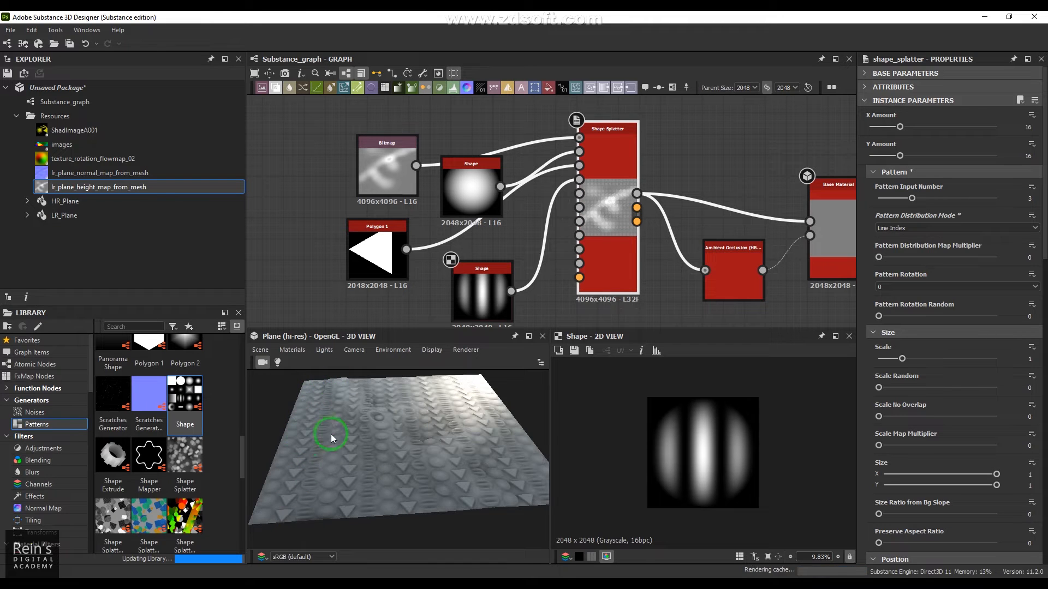
Step: Try Column Index as the Shape Splatter's Pattern Distribution Mode and set the mode to Random
click(900, 227)
click(901, 258)
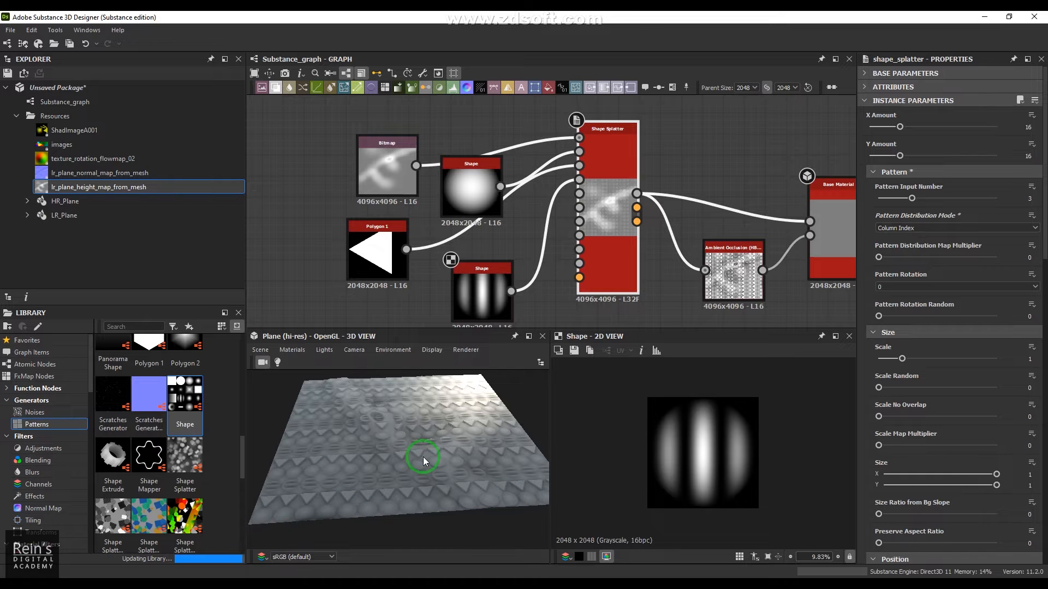
click(895, 228)
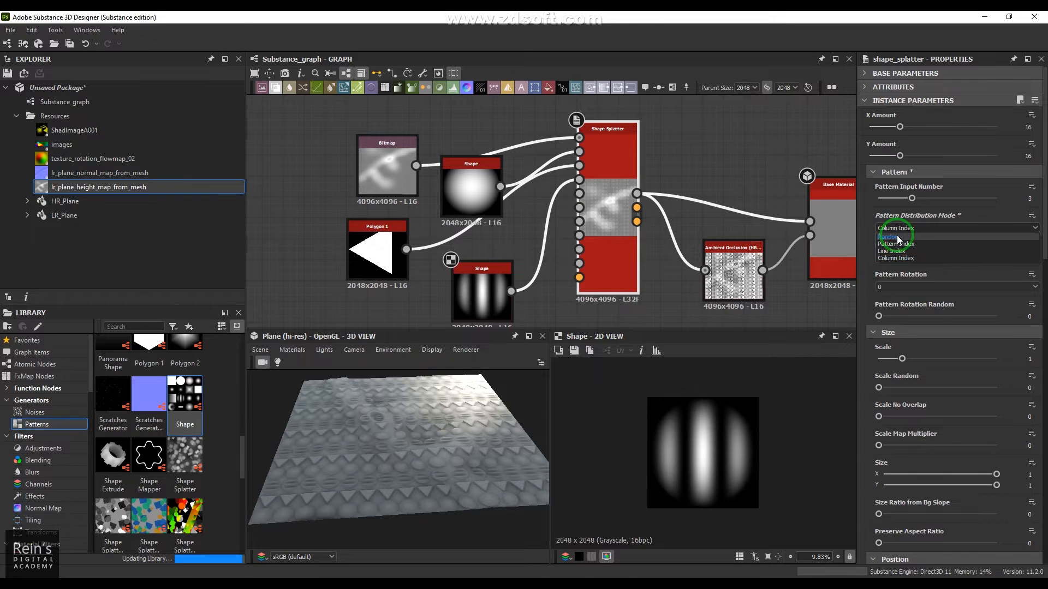
click(889, 266)
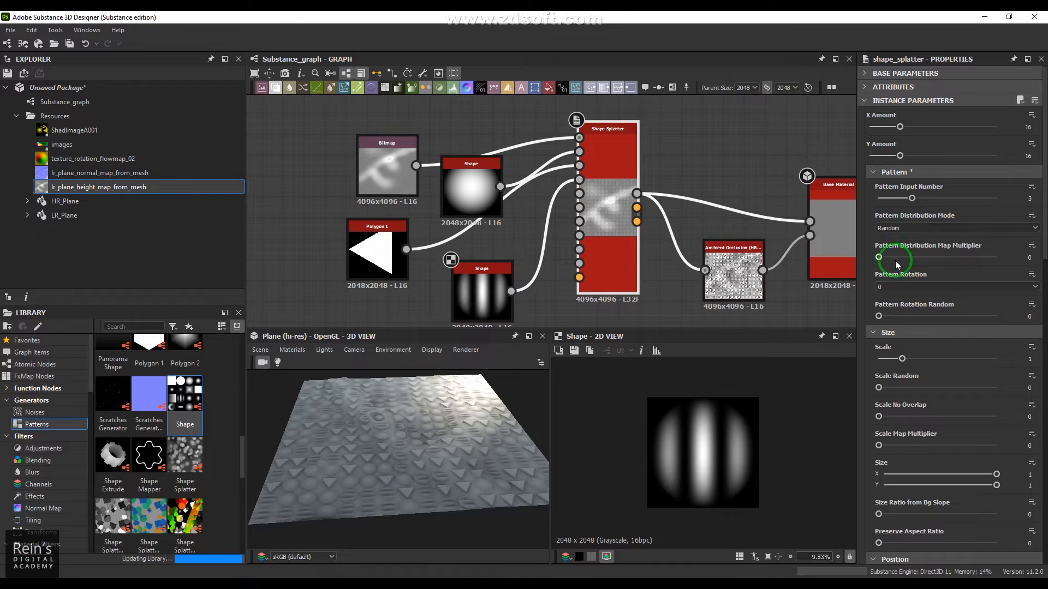
Step: Tilt the 3D plane view and display the Shape Splatter's Height output in the 2D view
drag(360, 479, 361, 503)
double_click(622, 217)
click(709, 451)
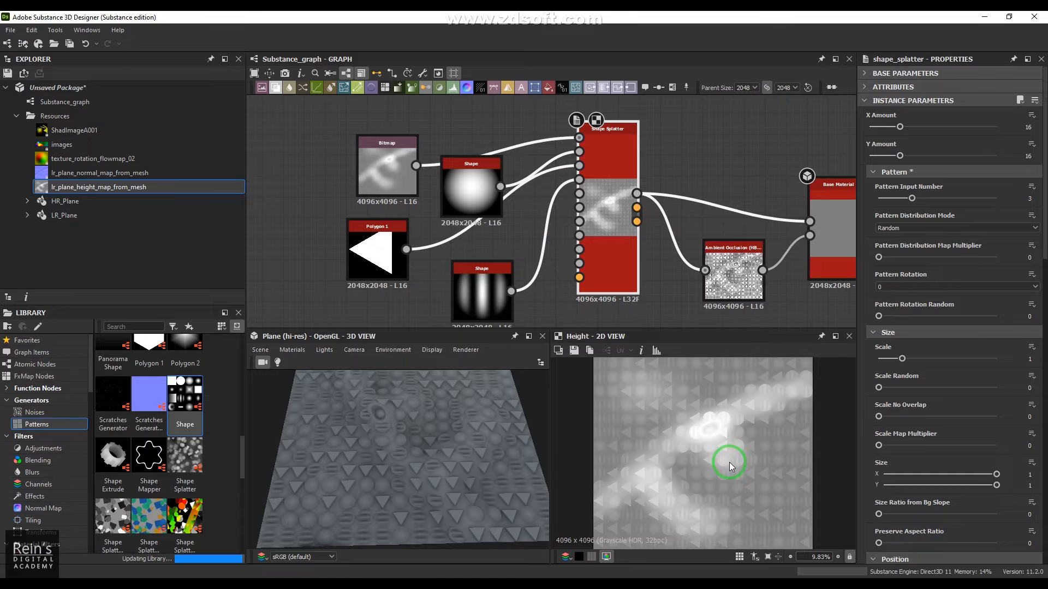
Step: Collapse the Shape Splatter's Size, Position and Rotation groups and set Height Scale Auto Adjust to False
scroll(932, 391, down, 4)
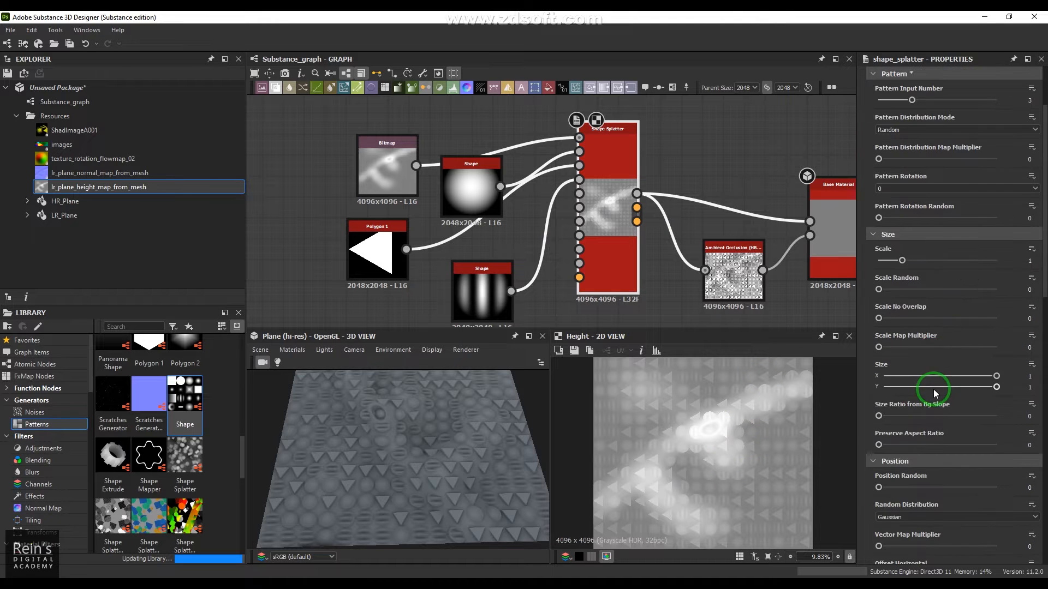
scroll(933, 384, up, 5)
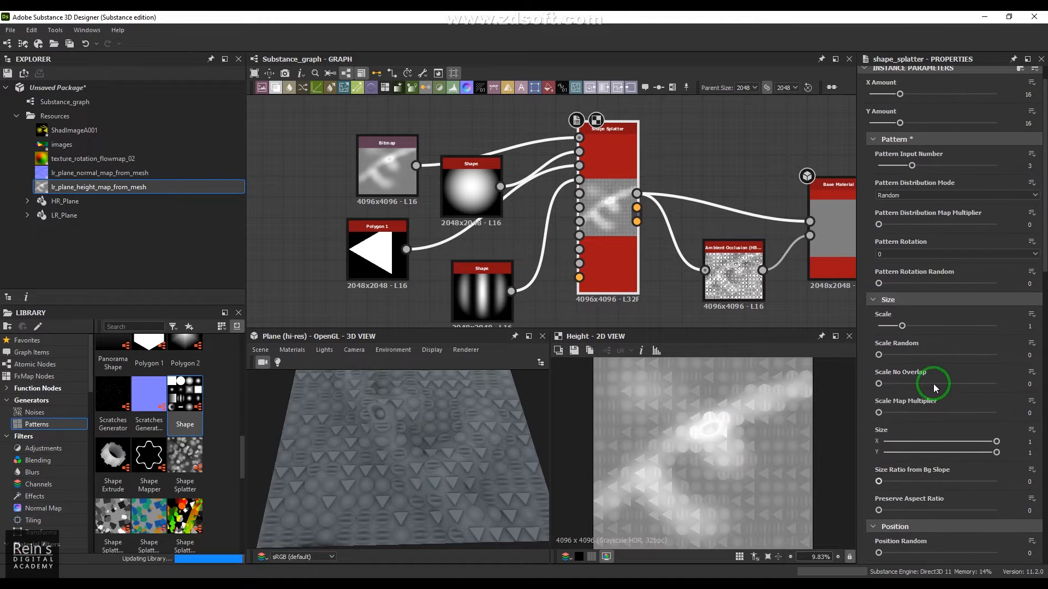
click(895, 332)
click(896, 345)
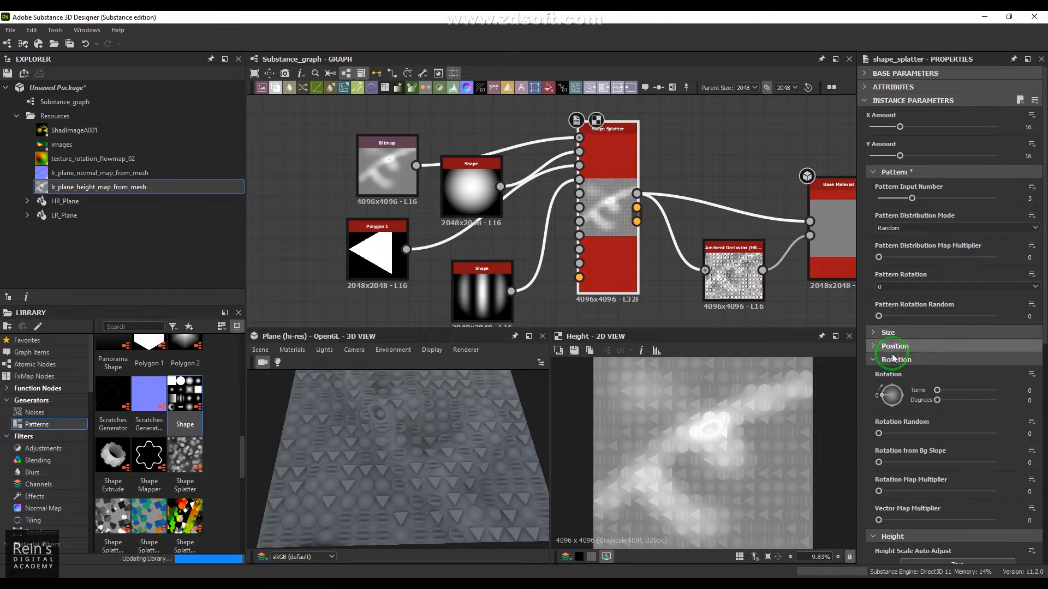
click(896, 360)
click(895, 374)
click(938, 401)
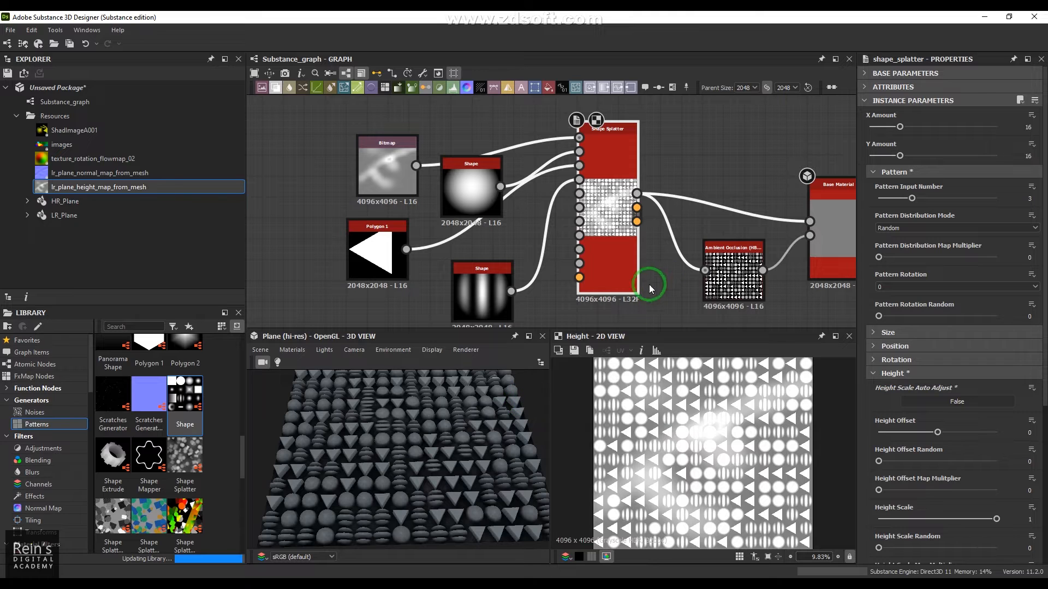
Step: Duplicate the Paraboloid Shape node, place it below Polygon 1 and connect it to the Shape Splatter's Pattern Distribution Map input
middle_drag(650, 284, 630, 235)
click(433, 152)
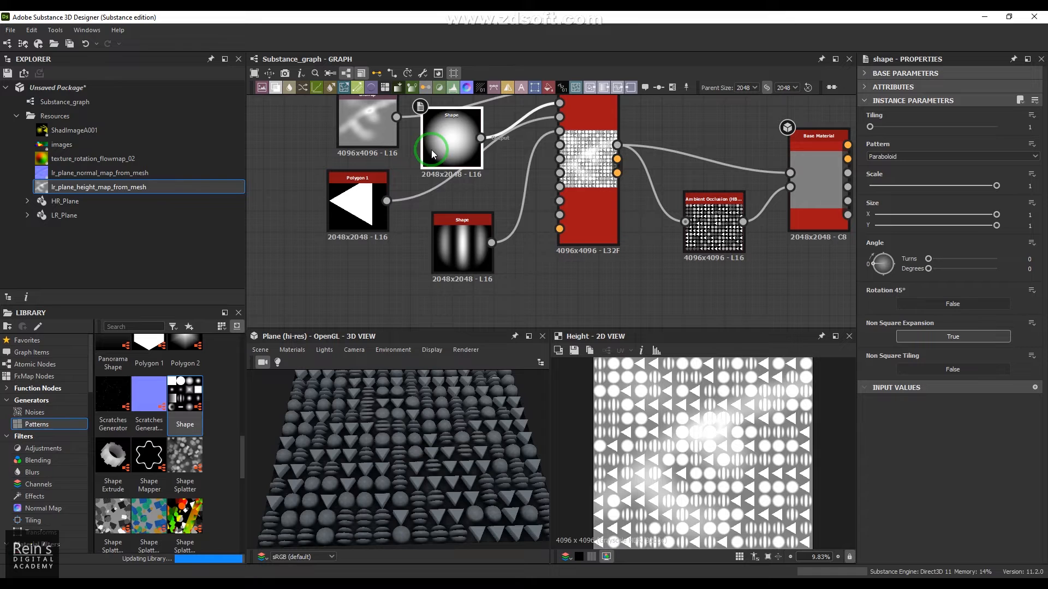
key(ctrl+d)
click(369, 282)
drag(408, 284, 561, 145)
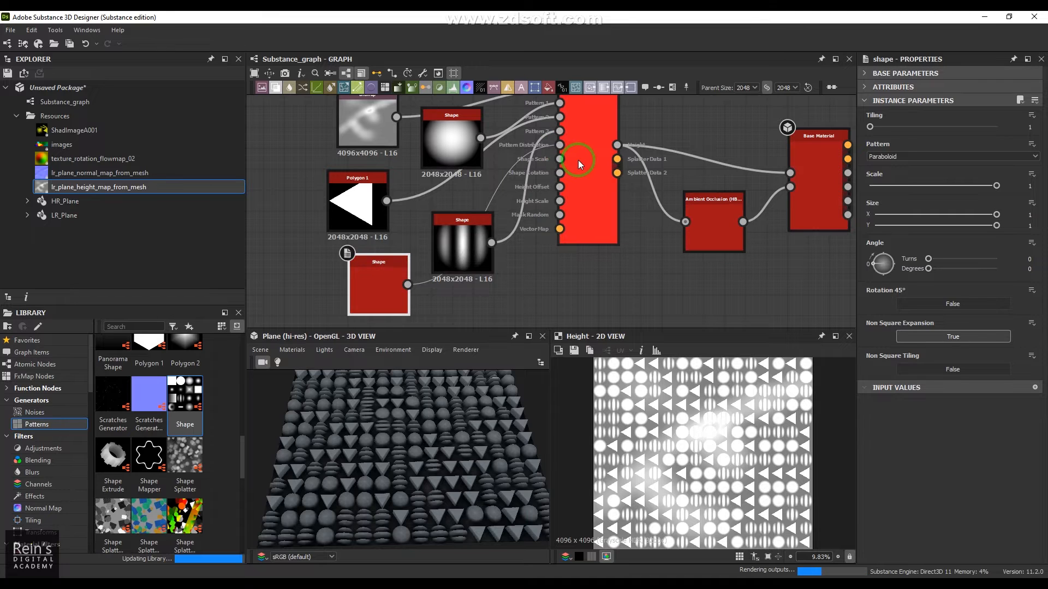
Step: Try the Shape Splatter's Pattern Distribution Map Multiplier at 1 and 0.9 and return it to 0
click(578, 160)
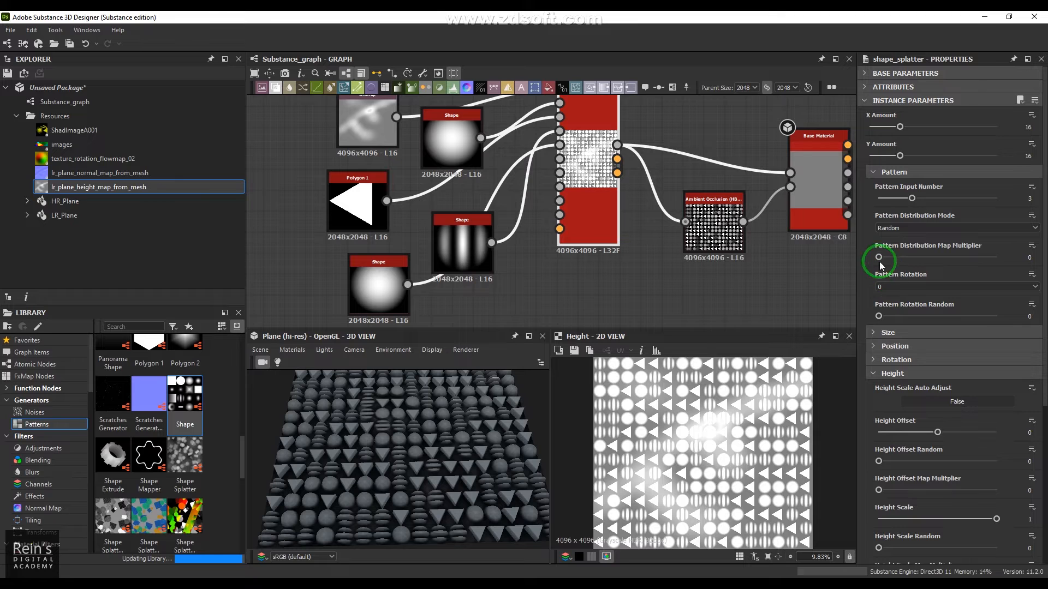
drag(880, 261, 1010, 257)
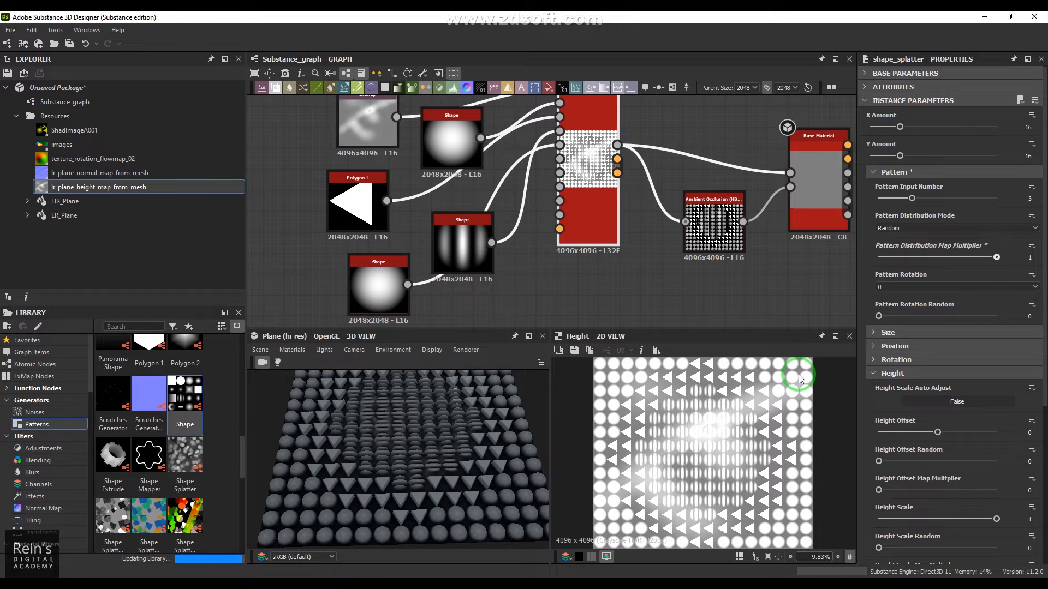
click(984, 257)
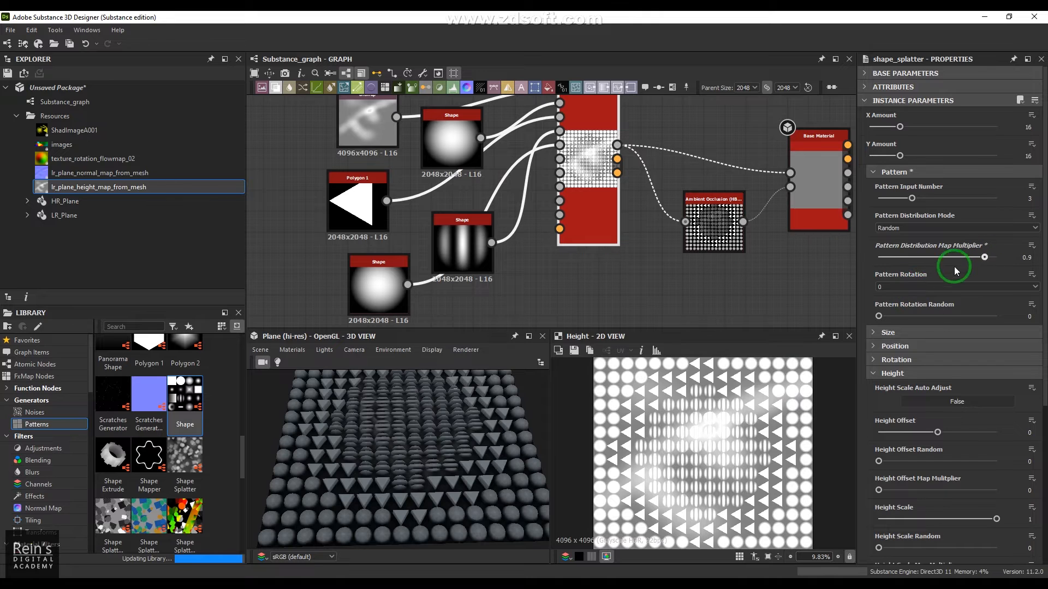
drag(955, 267, 855, 265)
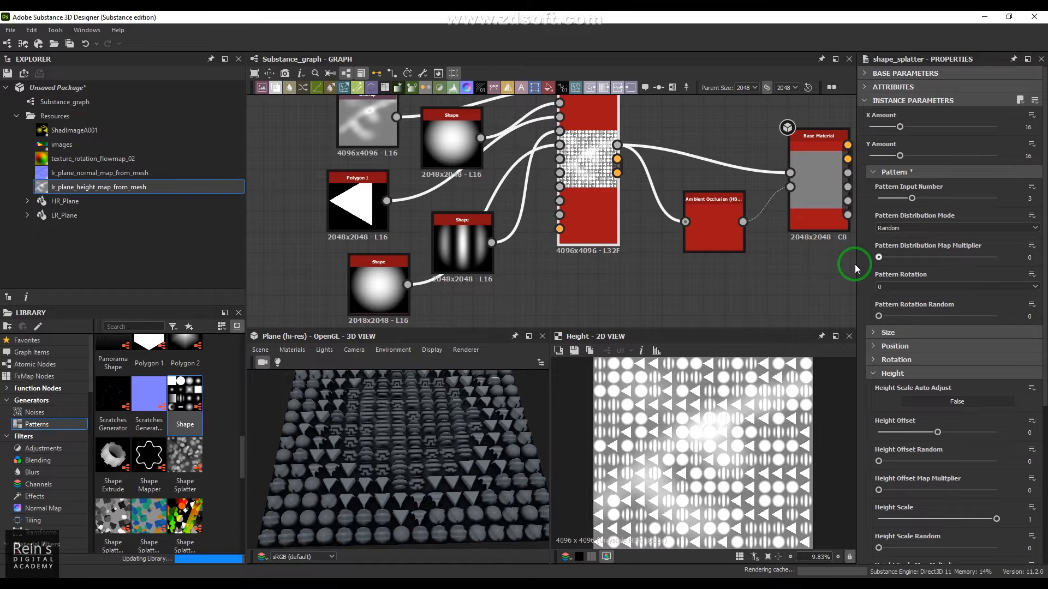
Step: Try the Shape Splatter's Pattern Rotation at 90 and 180 and return it to 0
click(888, 287)
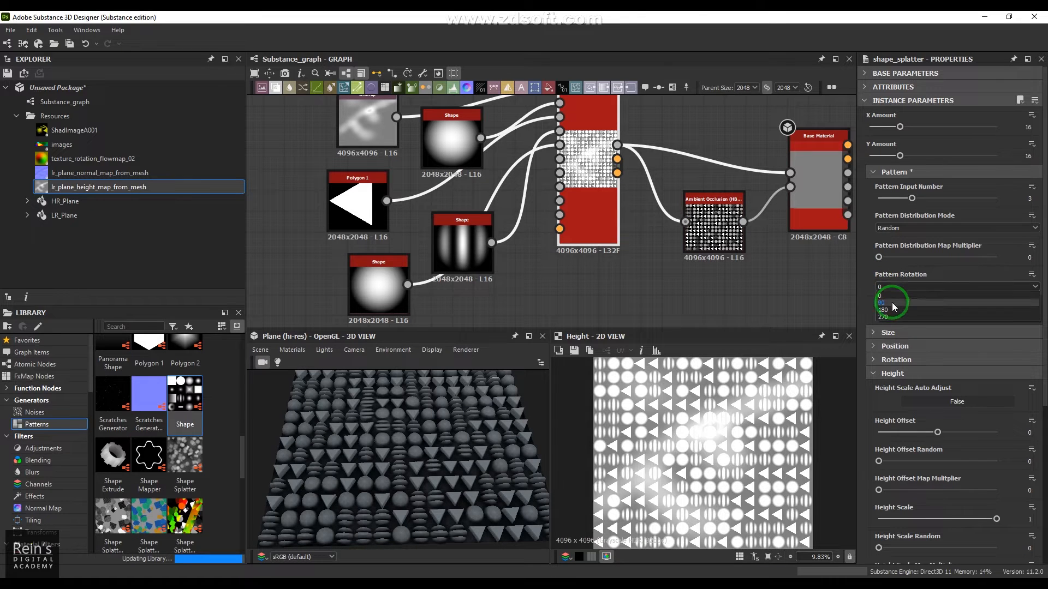
click(890, 303)
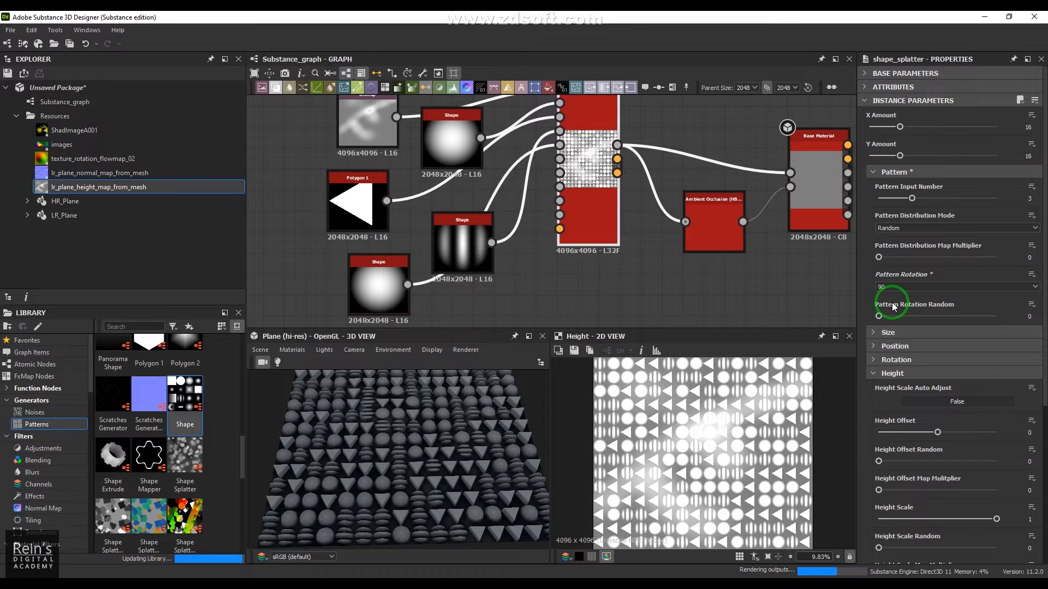
click(895, 288)
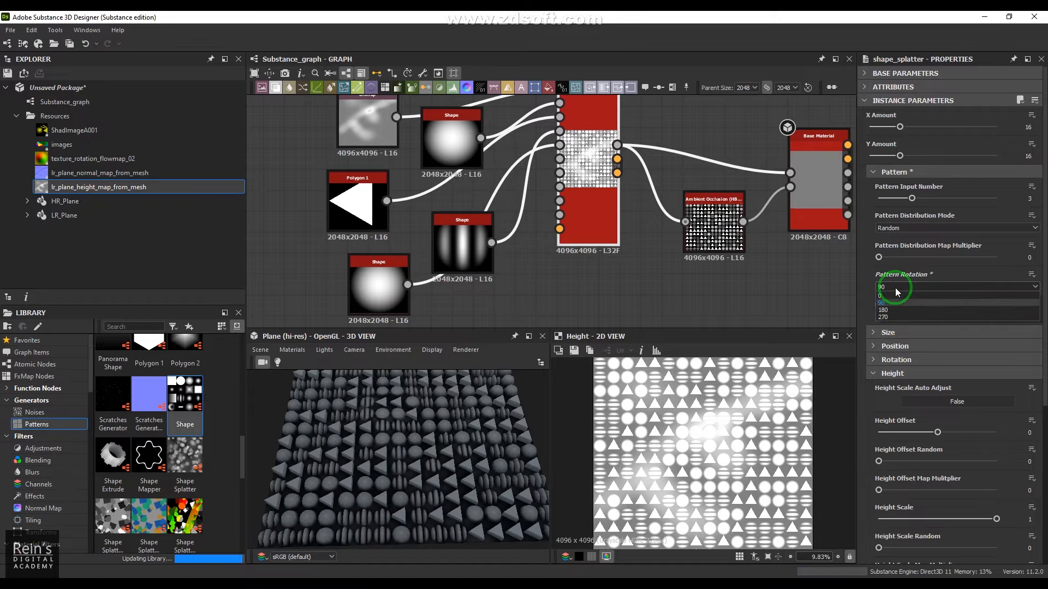
click(896, 311)
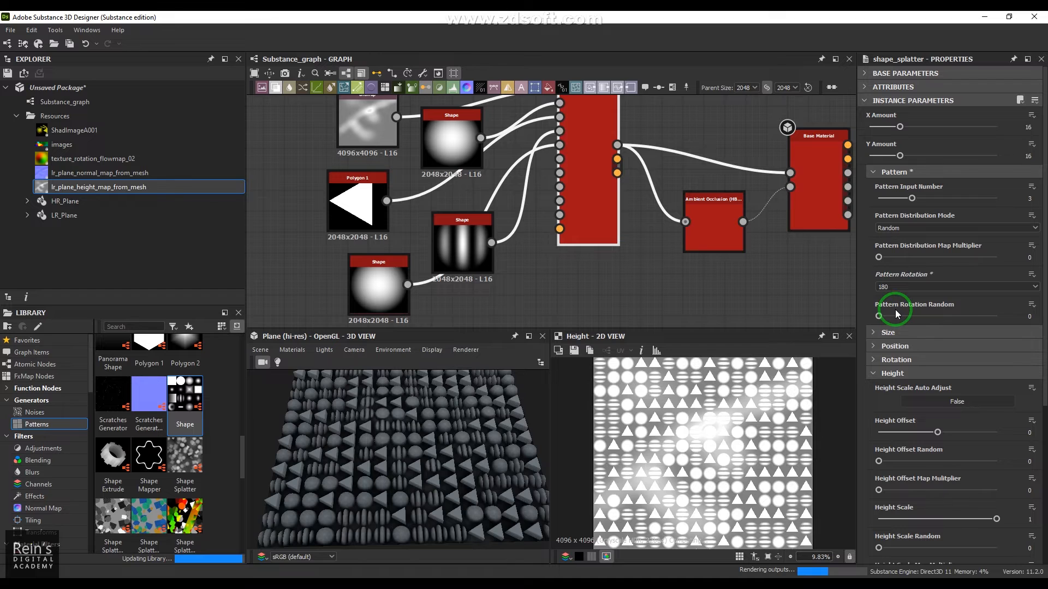
click(901, 285)
click(895, 294)
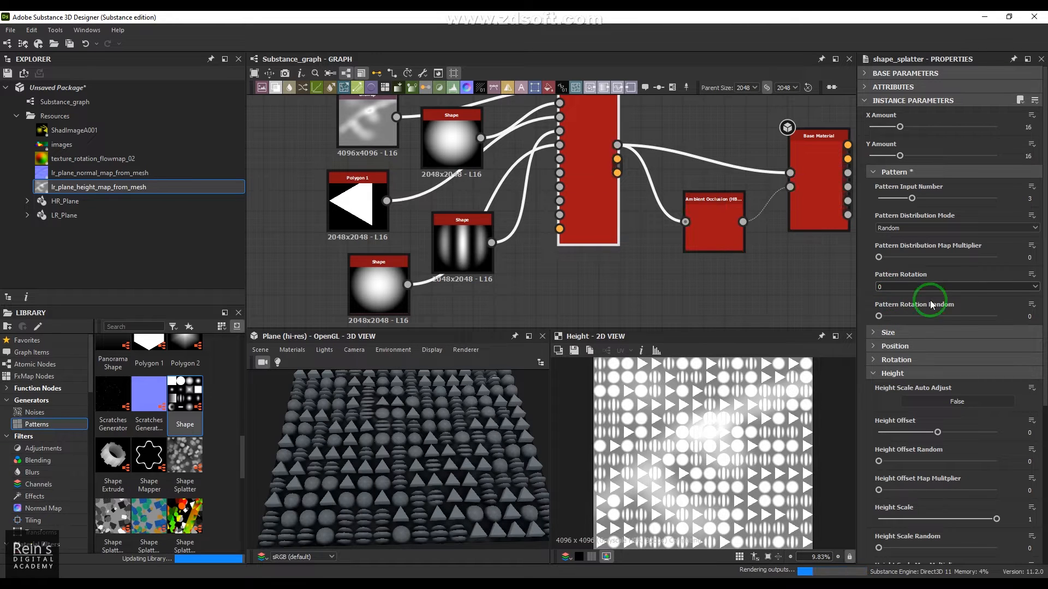
Step: Try a Pattern Rotation Random of 0.97, inspect the height map, and reset the parameter to default
click(880, 317)
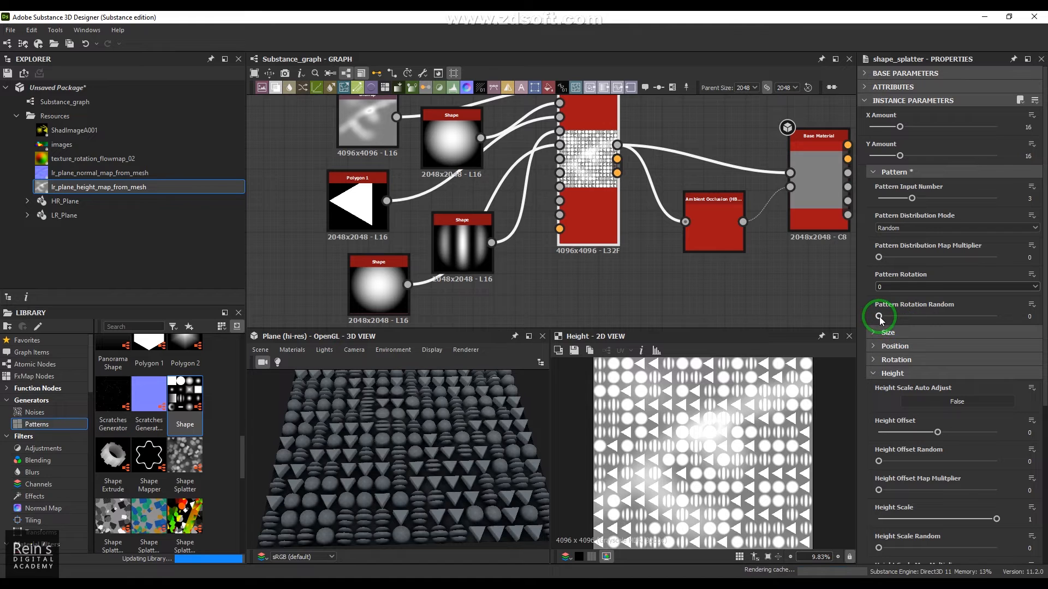
drag(883, 322, 996, 321)
click(658, 437)
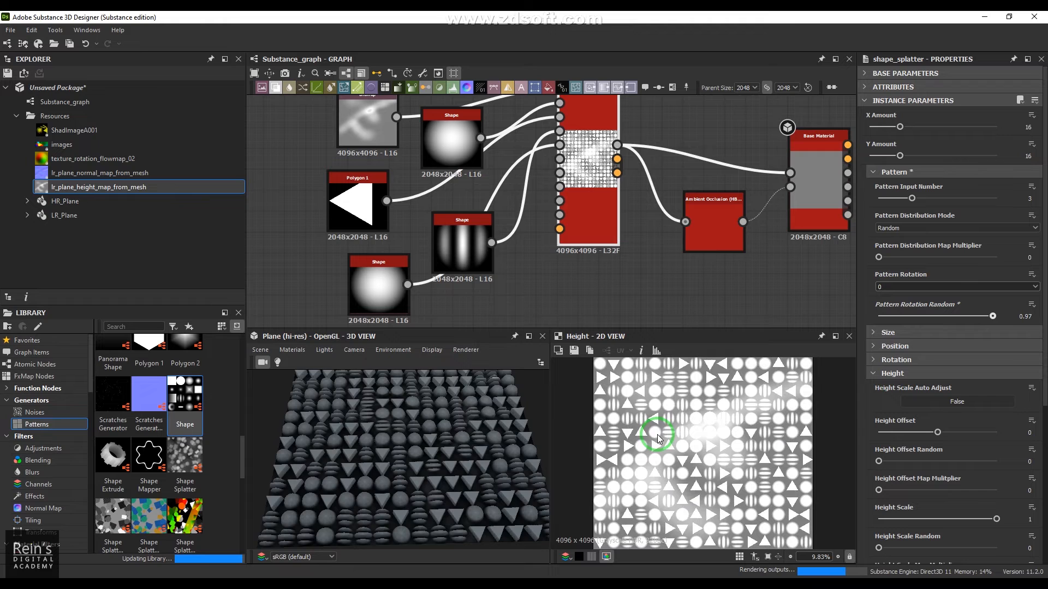
click(676, 485)
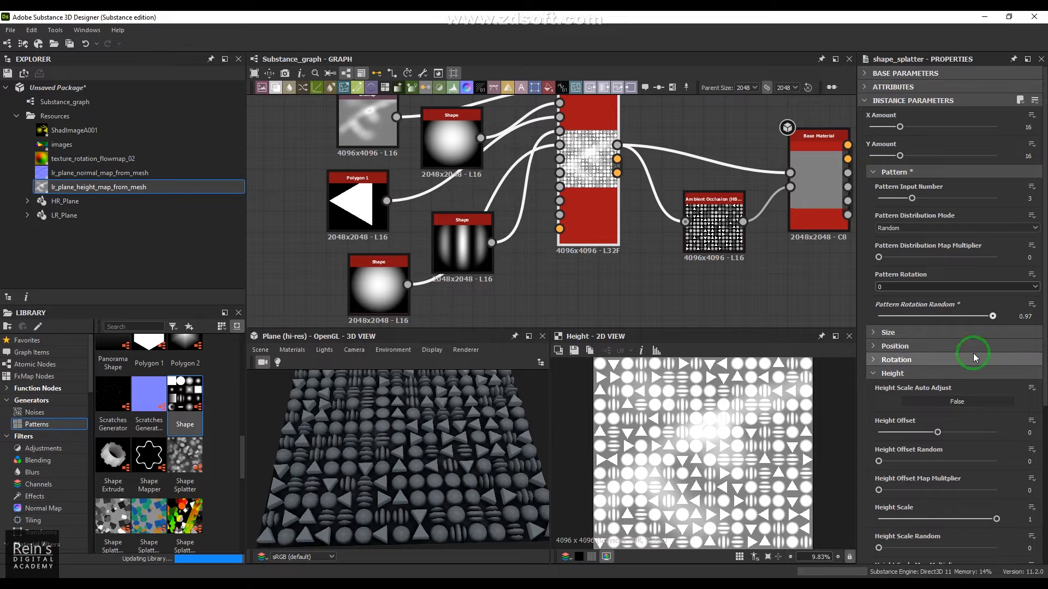
click(1031, 304)
click(967, 361)
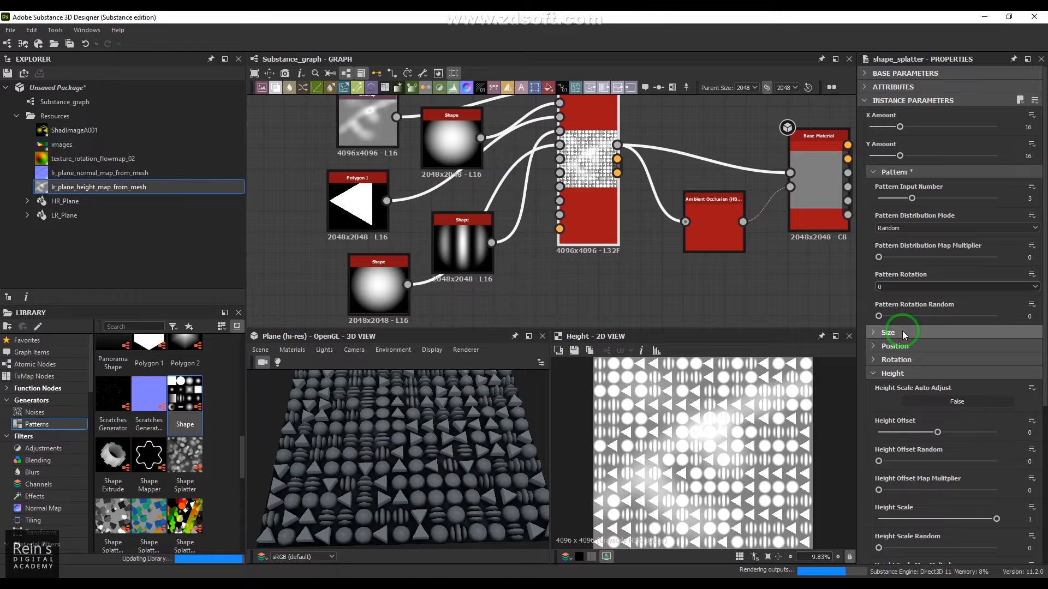
Step: Collapse the Height group, expand Size, try a Scale of 0.35 and reset it to default
click(893, 375)
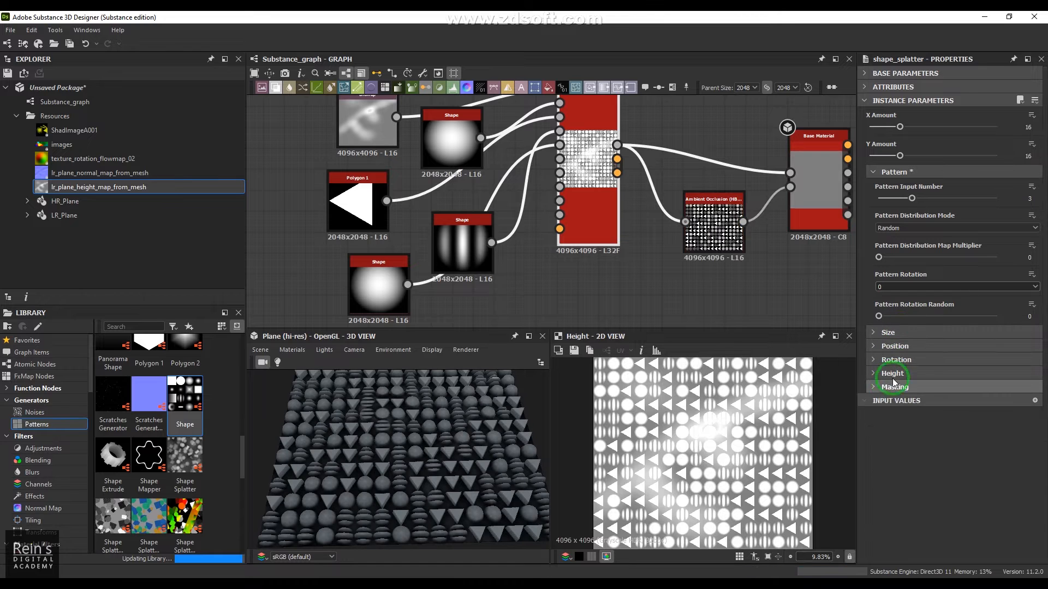
click(898, 332)
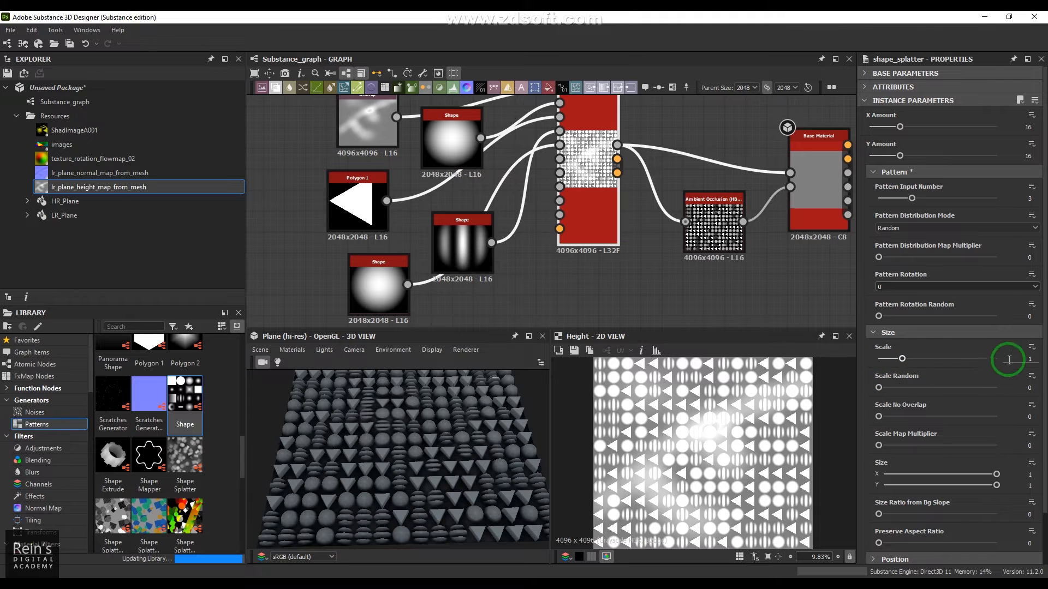
click(887, 359)
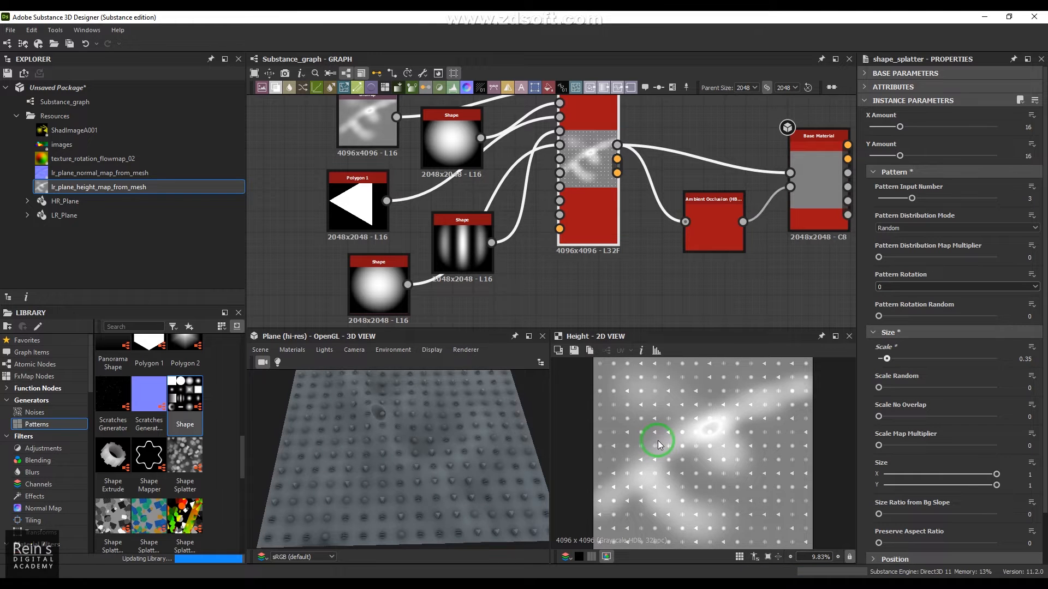
scroll(663, 440, up, 2)
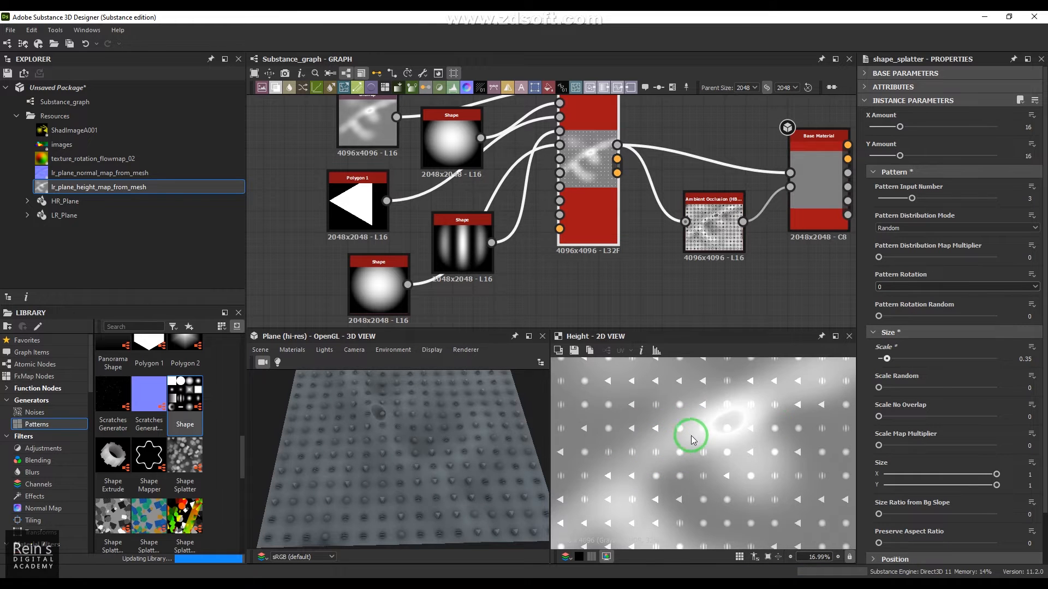
click(1031, 347)
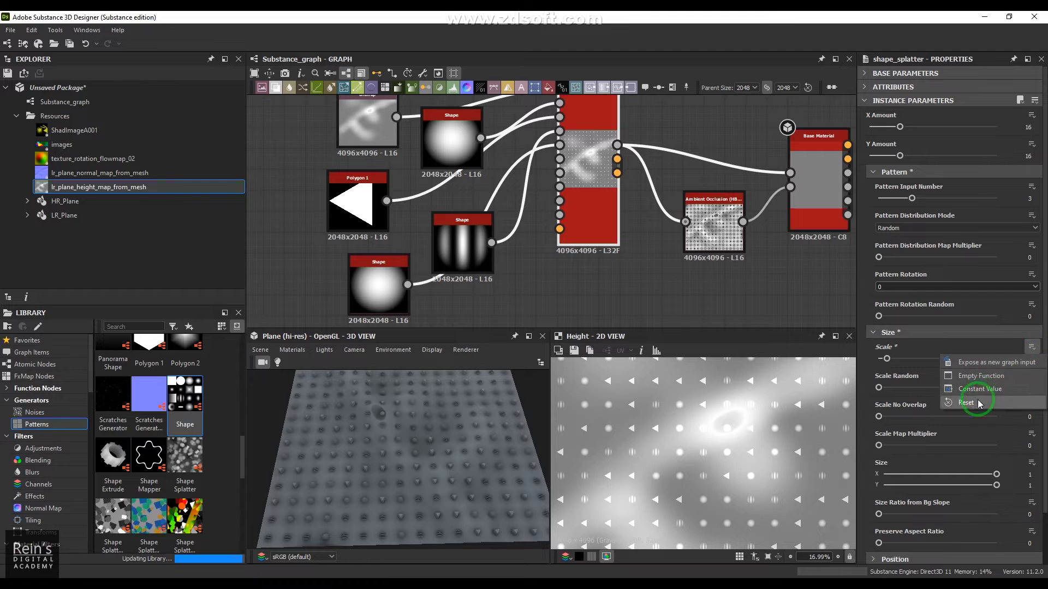
click(977, 402)
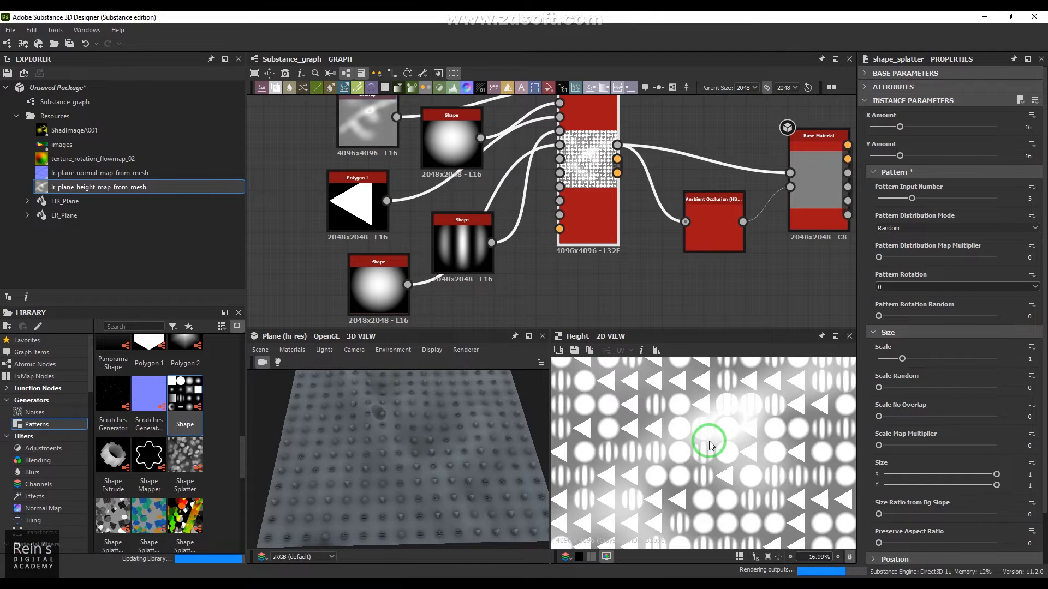
scroll(709, 441, down, 2)
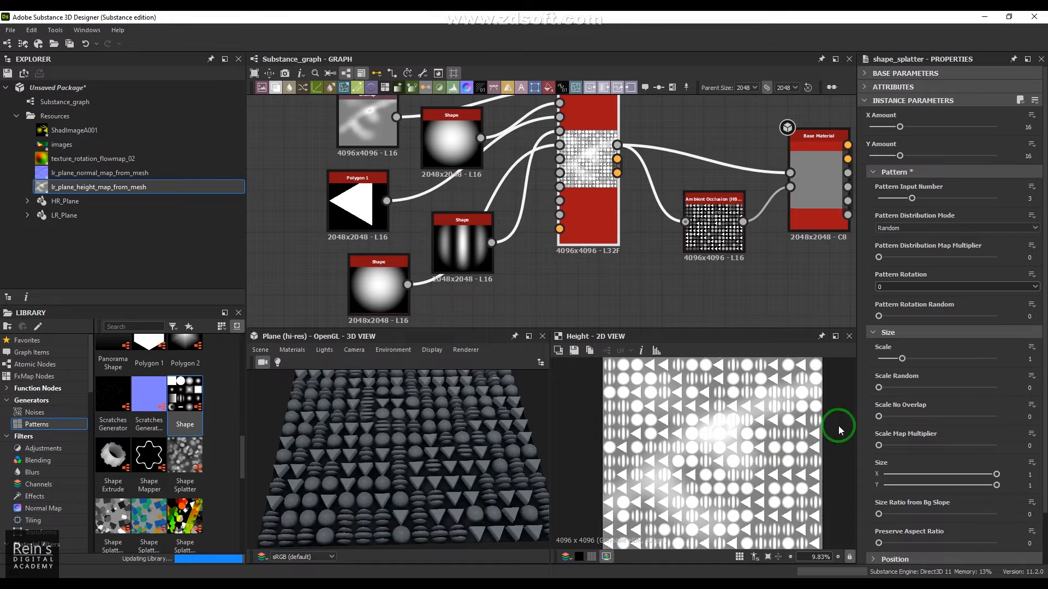
Step: Try the Shape Splatter's Scale Random at 1 and reset it to default
drag(879, 389, 1000, 388)
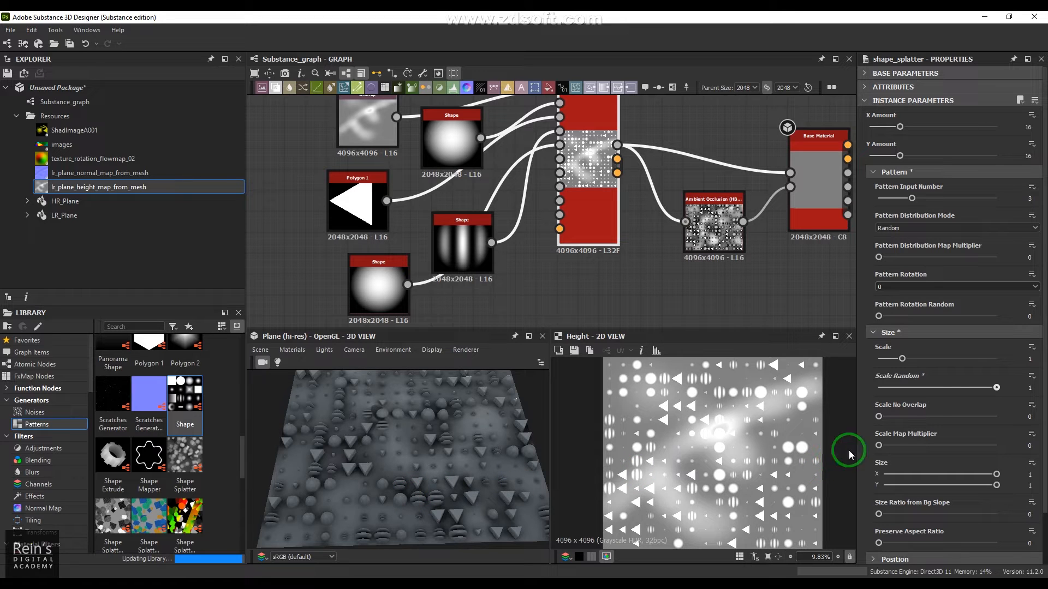
click(1032, 376)
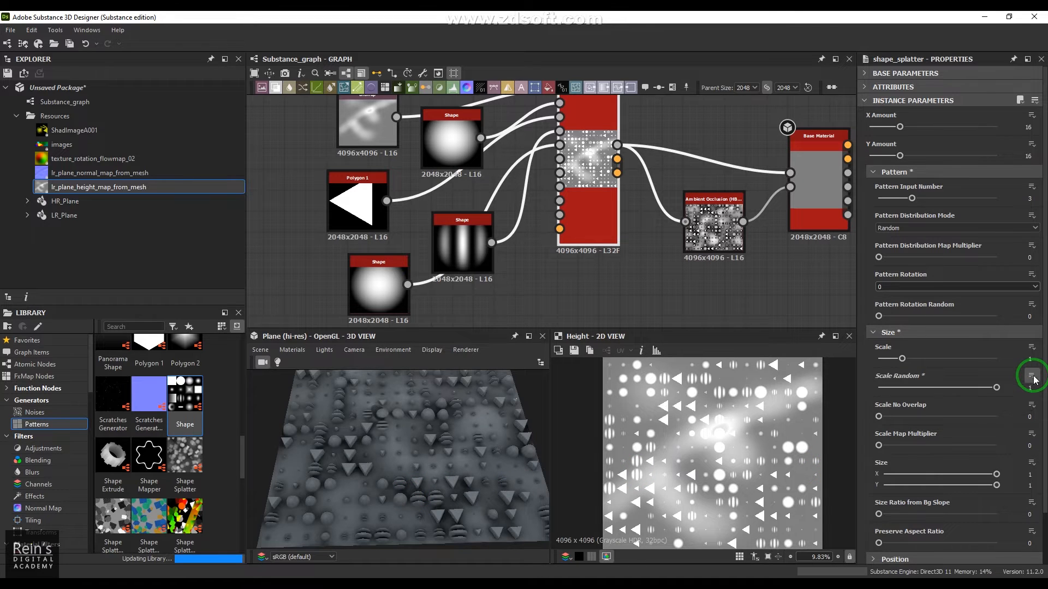
click(1003, 430)
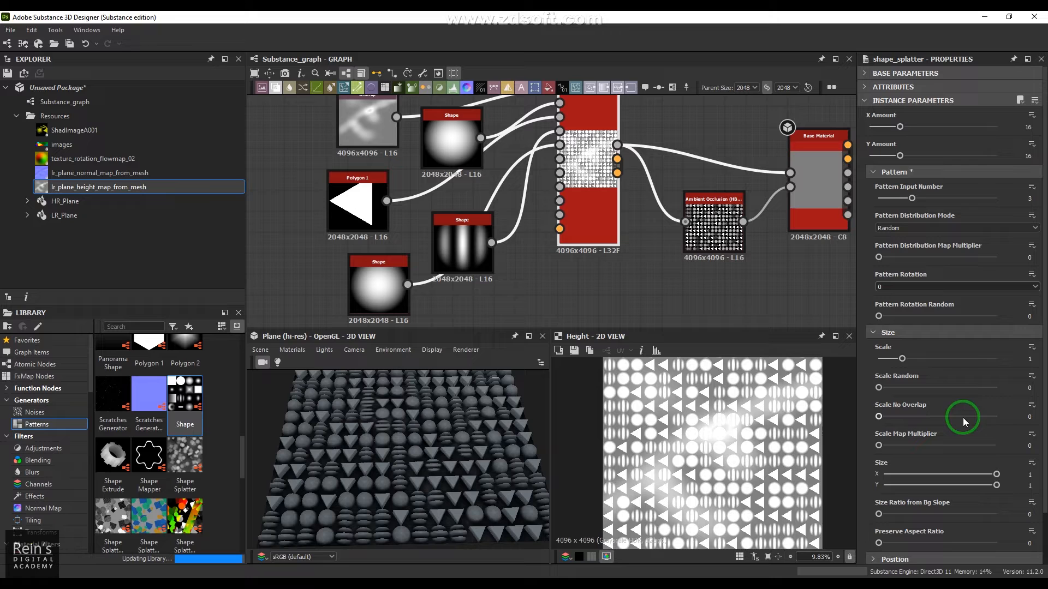
Step: Try the Shape Splatter's Scale at 3.34, 2.56 and 1.96
click(958, 358)
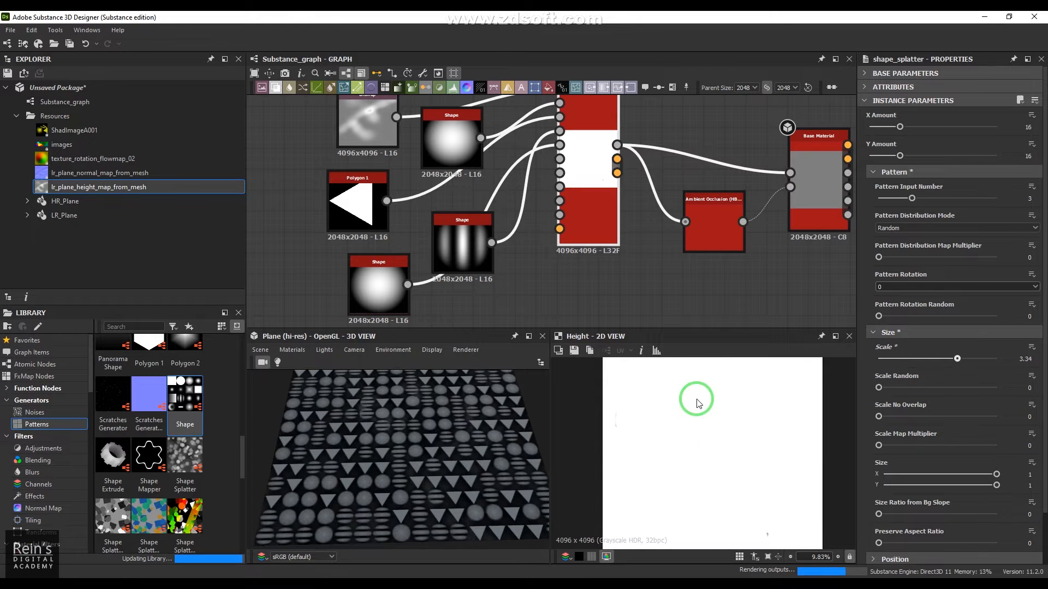
click(938, 359)
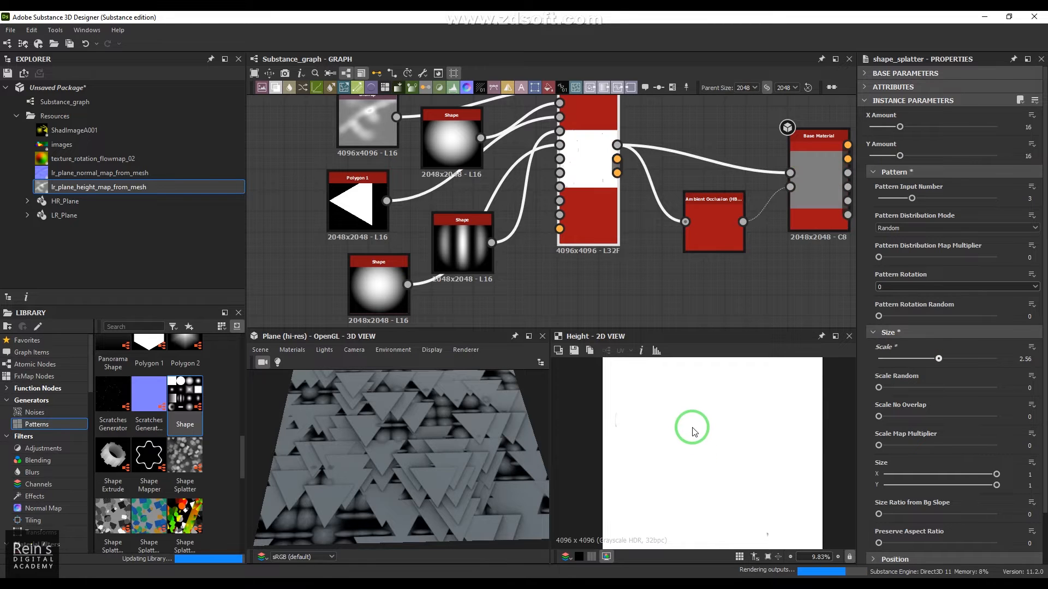
click(924, 359)
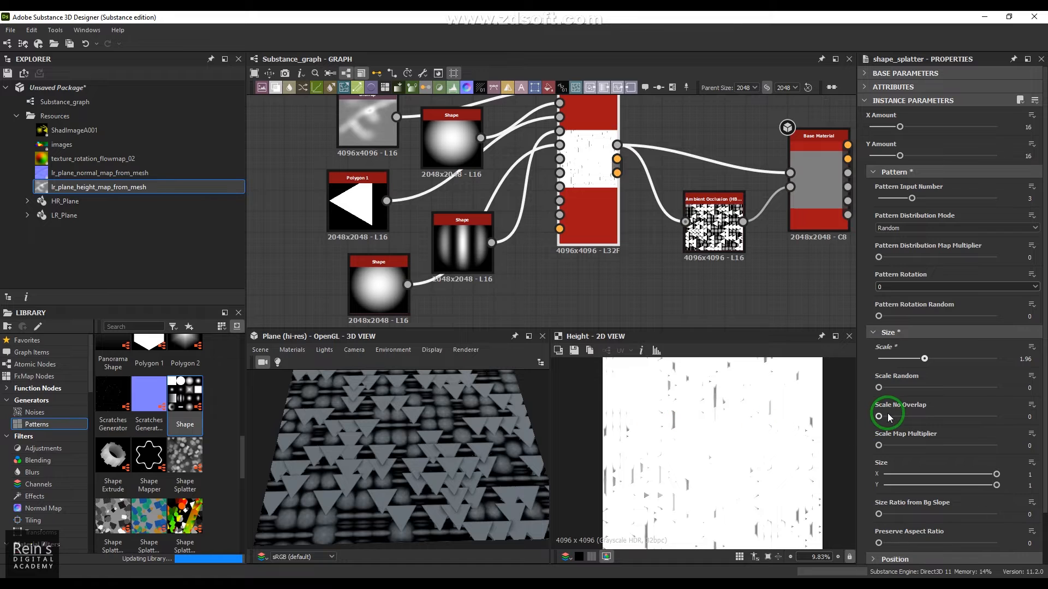
Step: Try a Scale No Overlap of 0.65, return it to 0, and reset Scale to default
drag(896, 418, 955, 418)
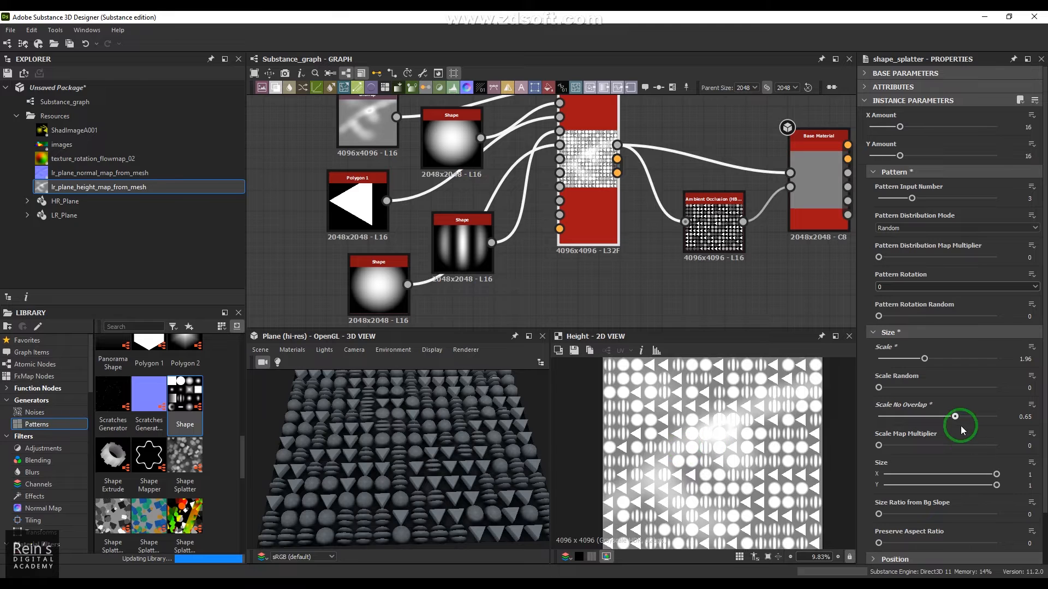
drag(954, 419, 844, 418)
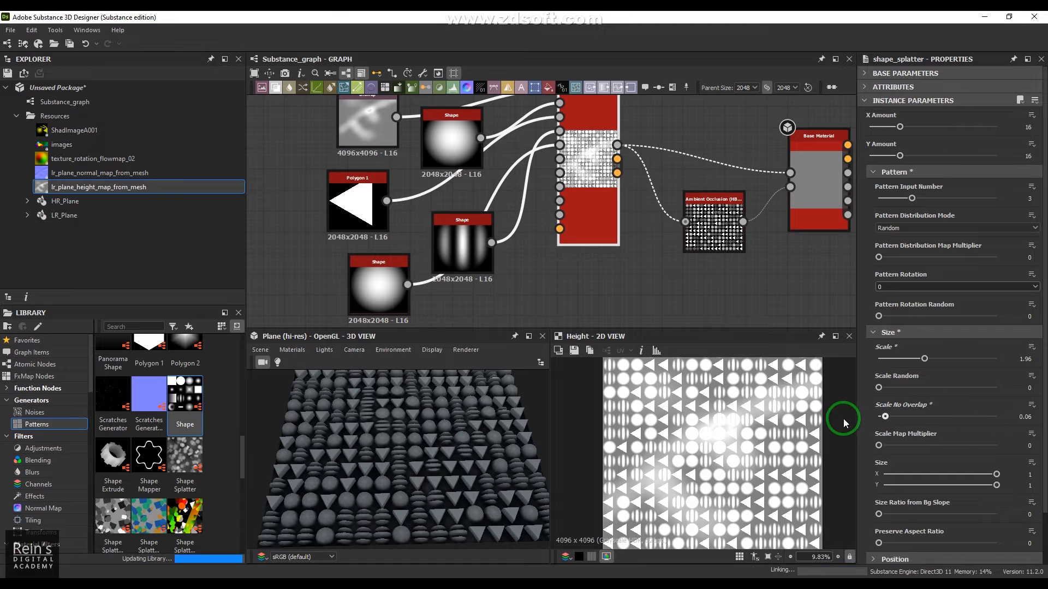
click(1029, 351)
click(993, 404)
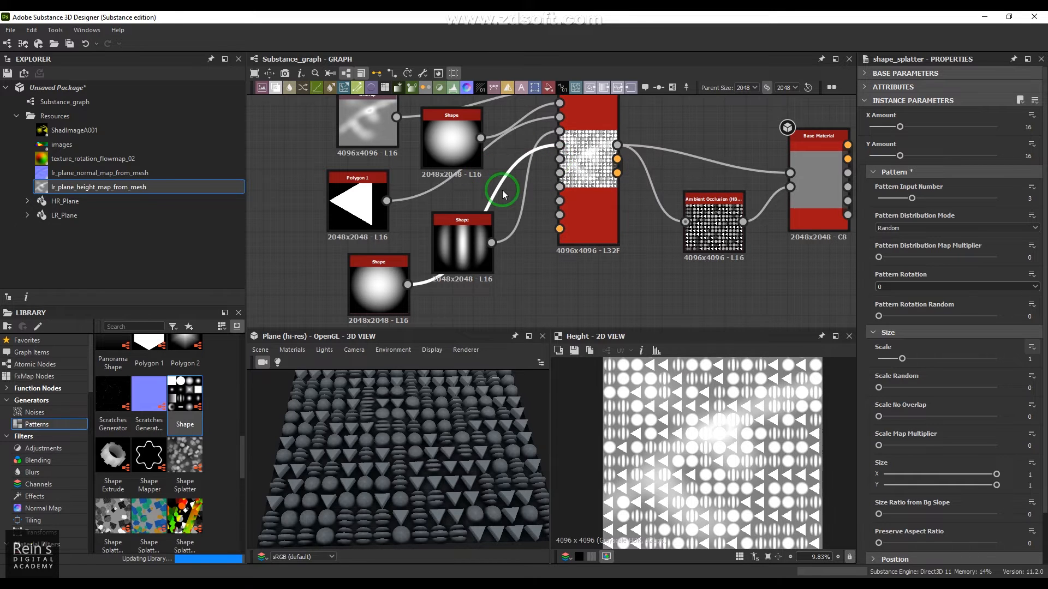
Step: Remove the lowest Shape node's link to Pattern Distribution and connect it to the Shape Splatter's Shape Scale input instead
key(Delete)
drag(422, 285, 561, 158)
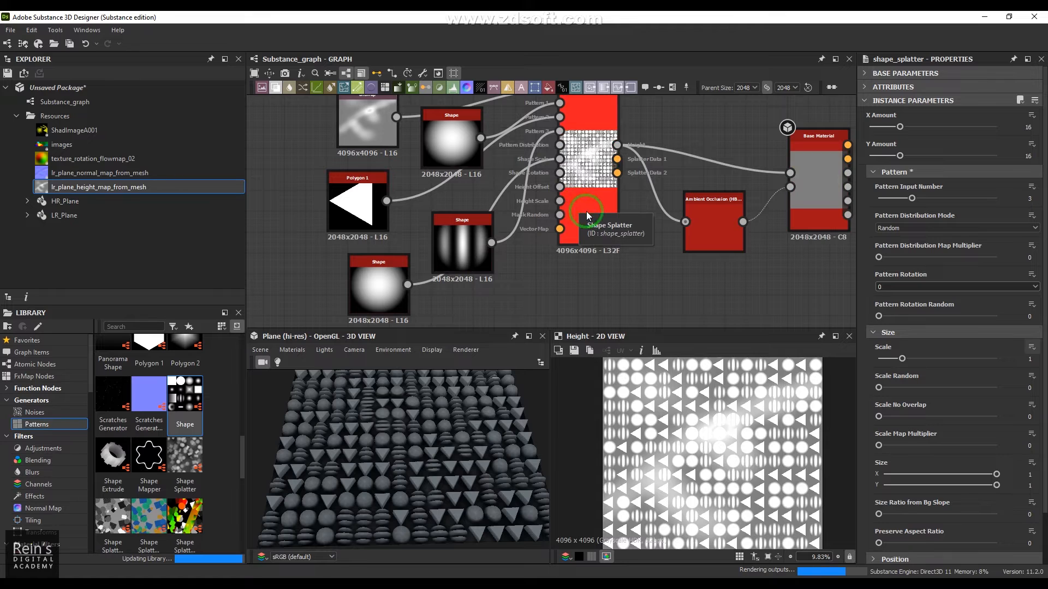
Step: Try a Scale Map Multiplier of 1, inspect the height map, and return the multiplier to 0
drag(878, 445, 1005, 440)
click(744, 479)
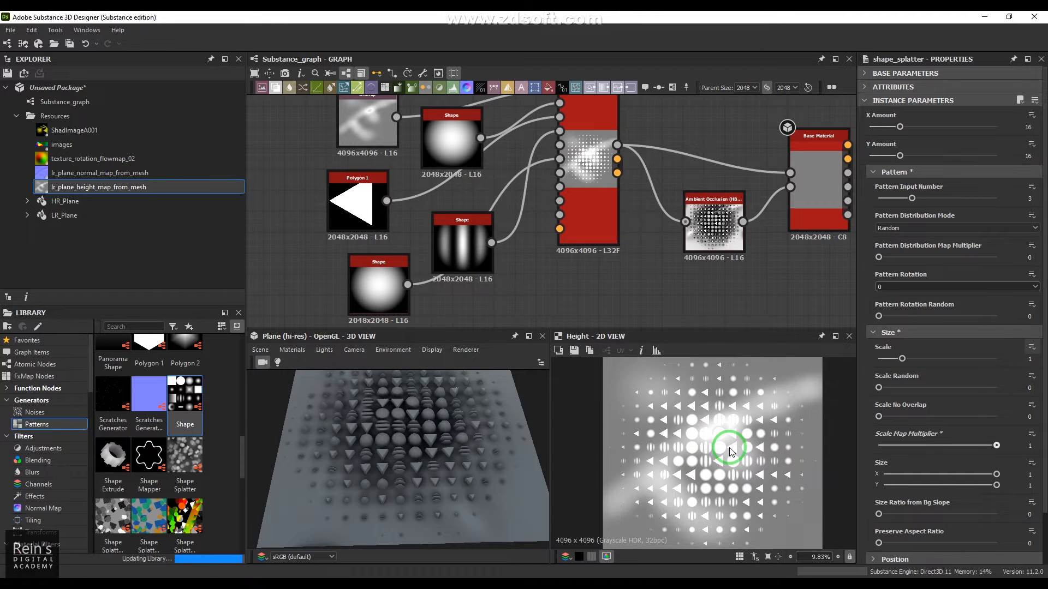
click(377, 299)
scroll(375, 297, up, 1)
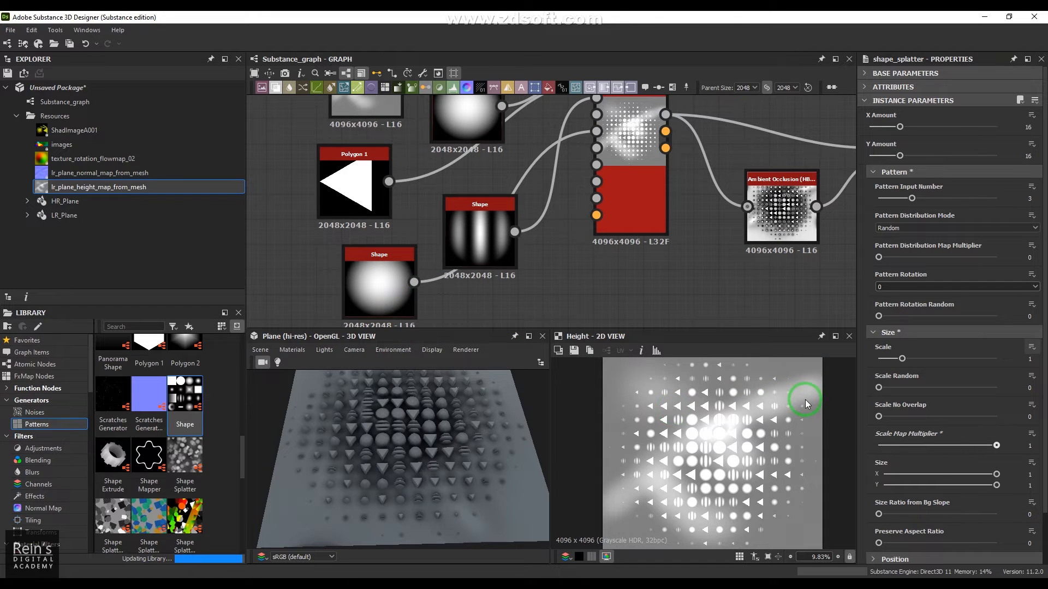
drag(971, 446, 827, 435)
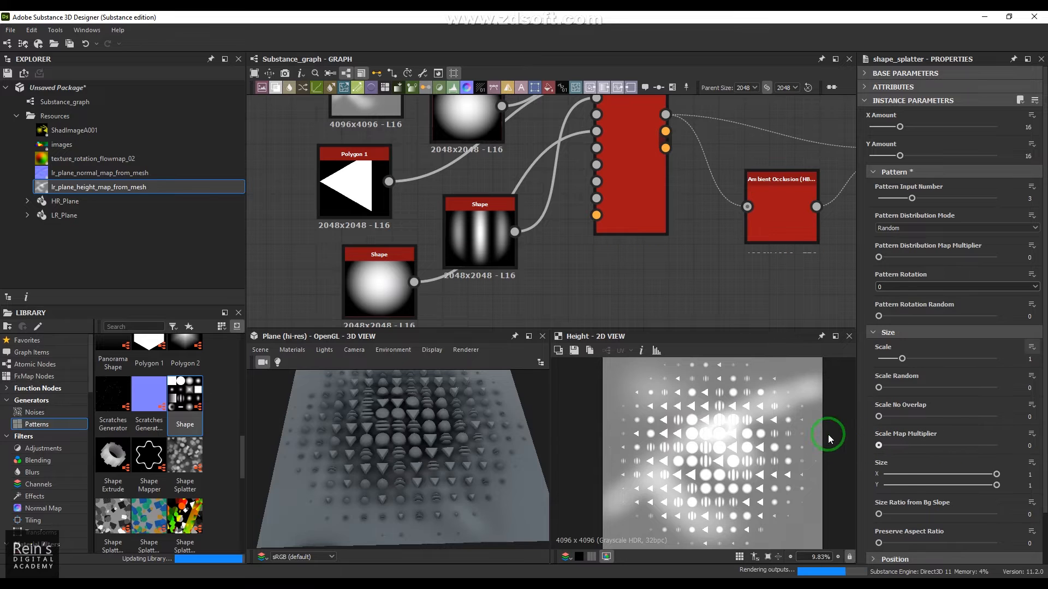
Step: Try a Size X of 0.26 and a Size Y of 0.29, returning each to 1
click(912, 474)
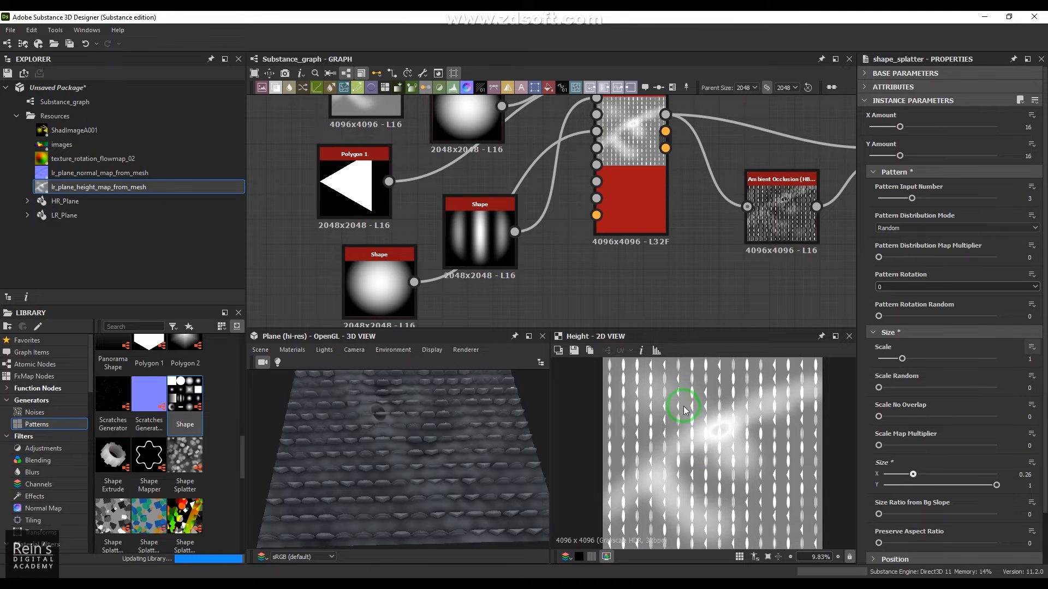
click(997, 473)
drag(997, 485, 952, 486)
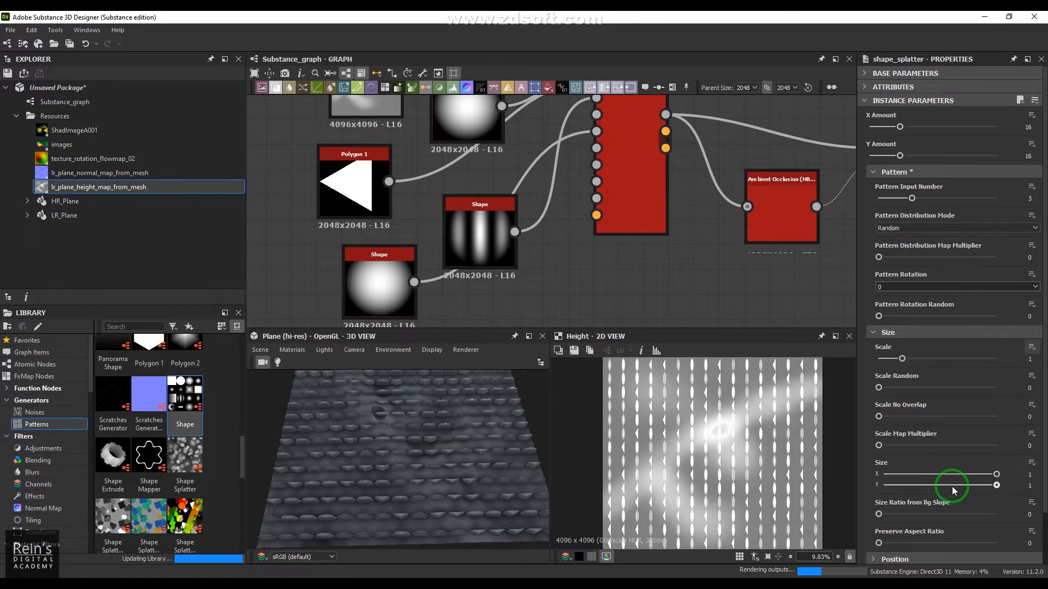
click(916, 486)
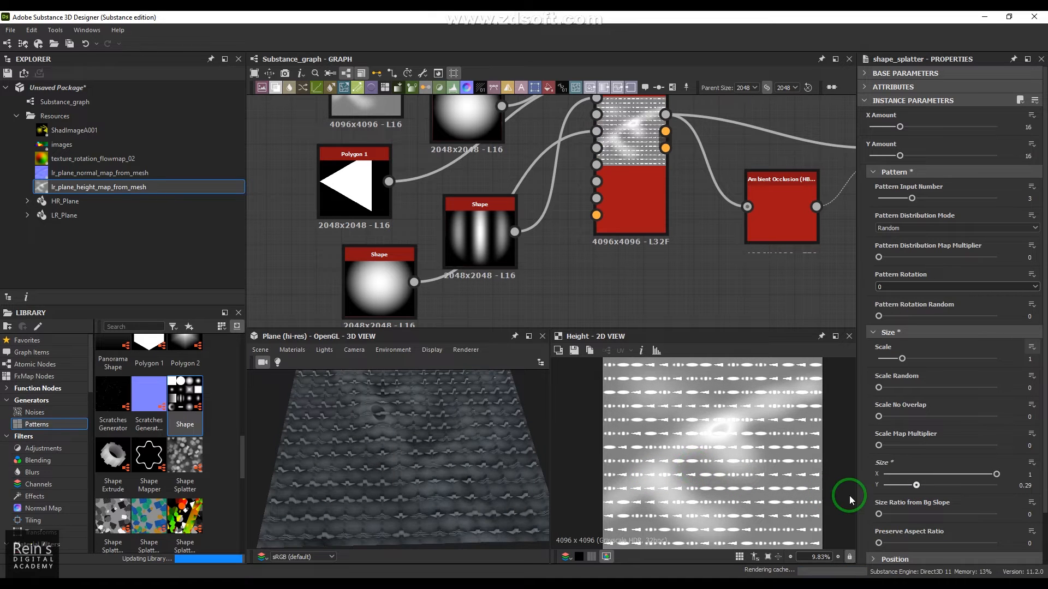
click(1025, 485)
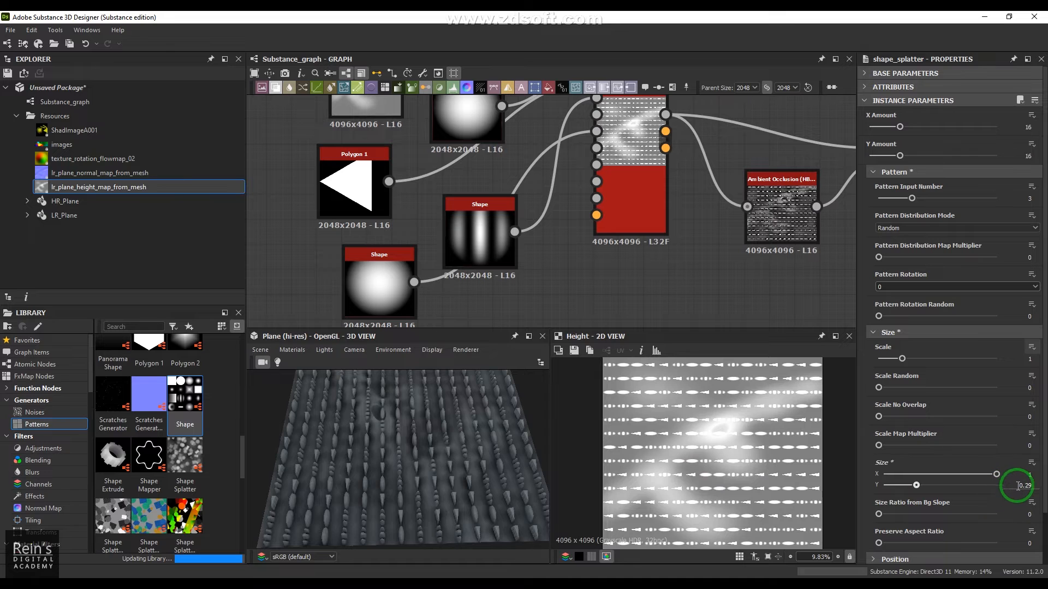
text(1)
key(Return)
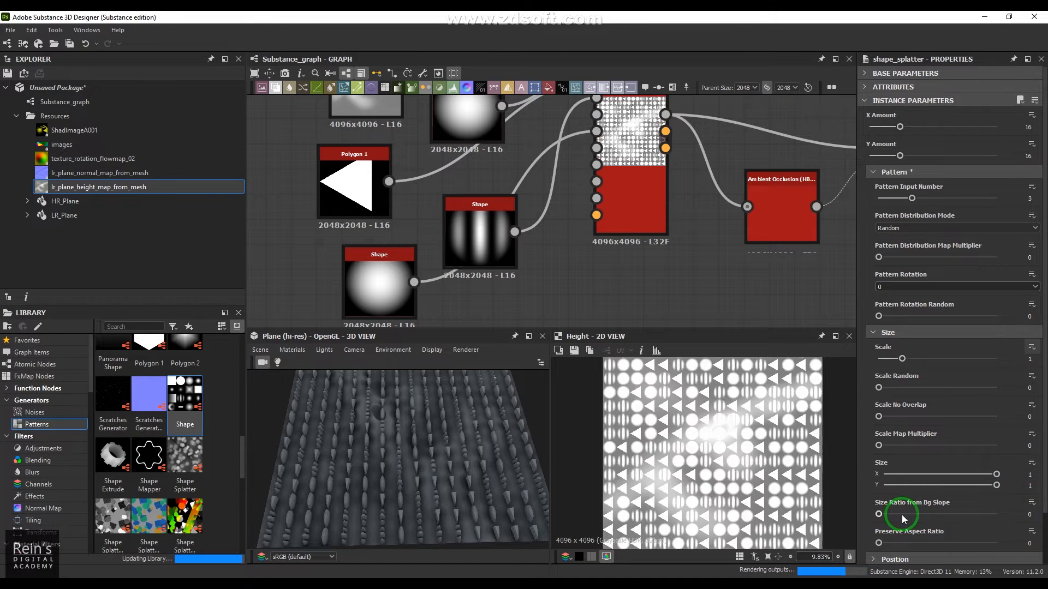
Step: Try the Shape Splatter's Size Ratio from Bg Slope at 1
click(879, 514)
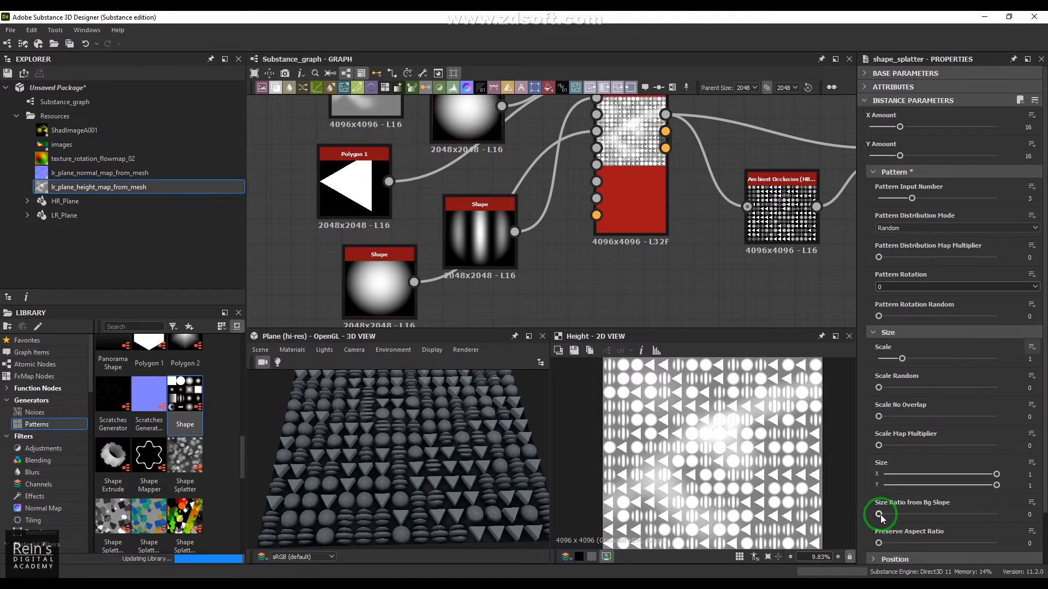
drag(880, 516, 999, 520)
drag(1019, 515, 1017, 515)
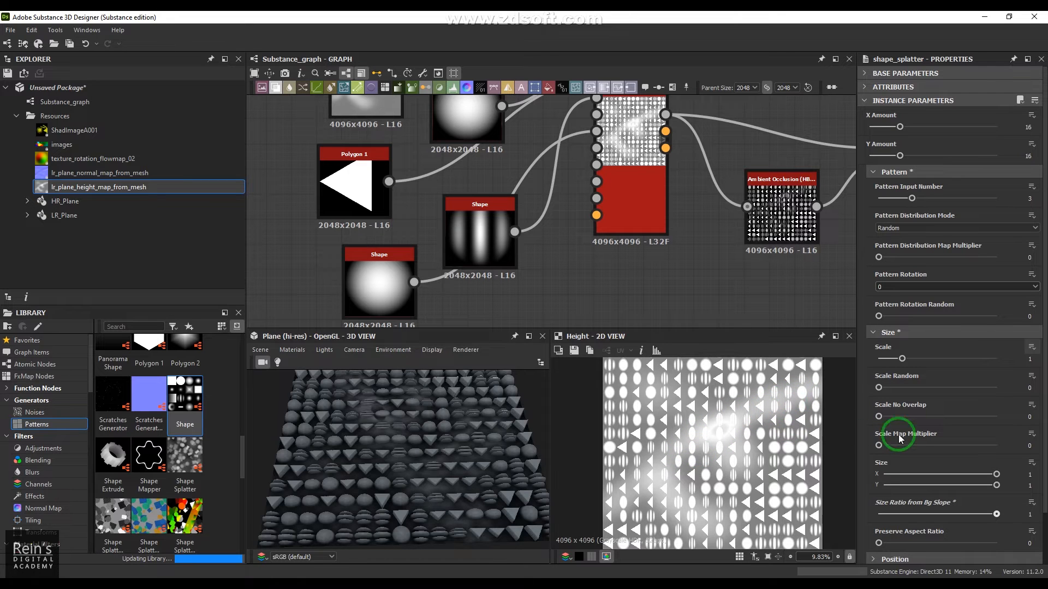
Step: Collapse the Size group and set Height Scale Auto Adjust to True in the Height group
click(902, 332)
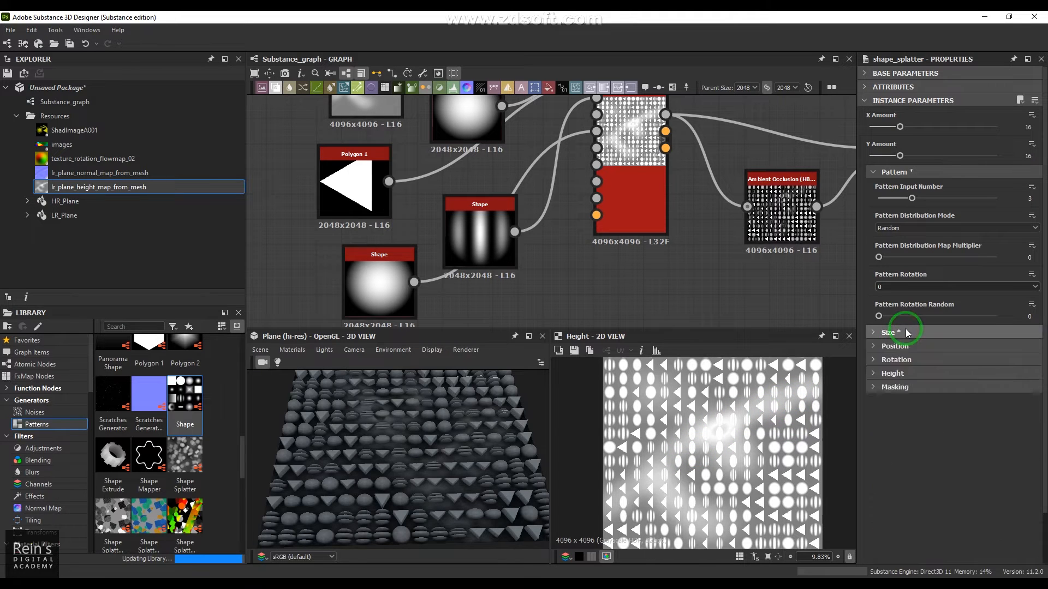
click(898, 373)
click(931, 401)
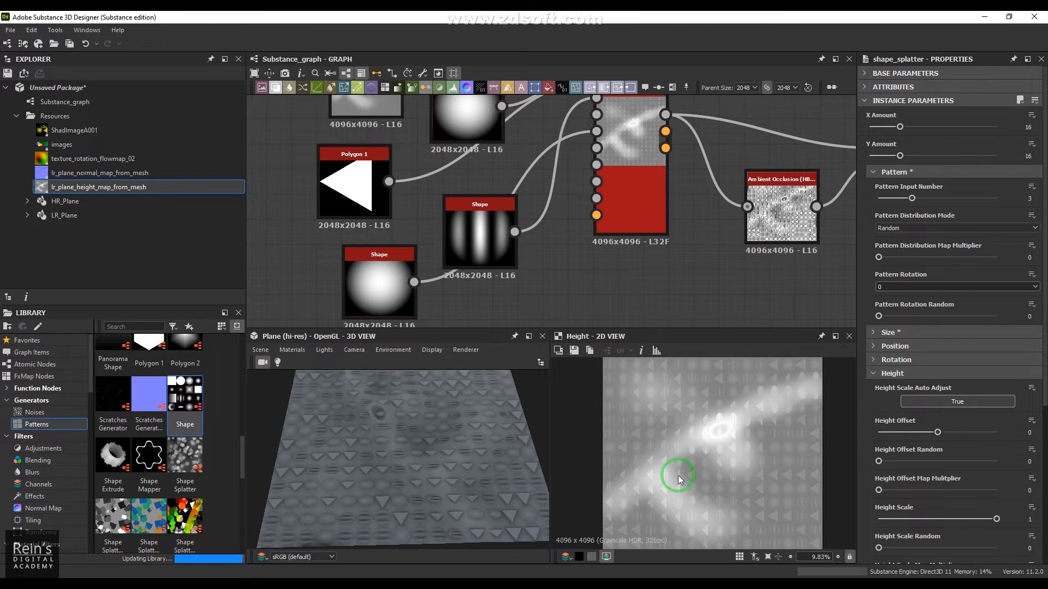
click(893, 374)
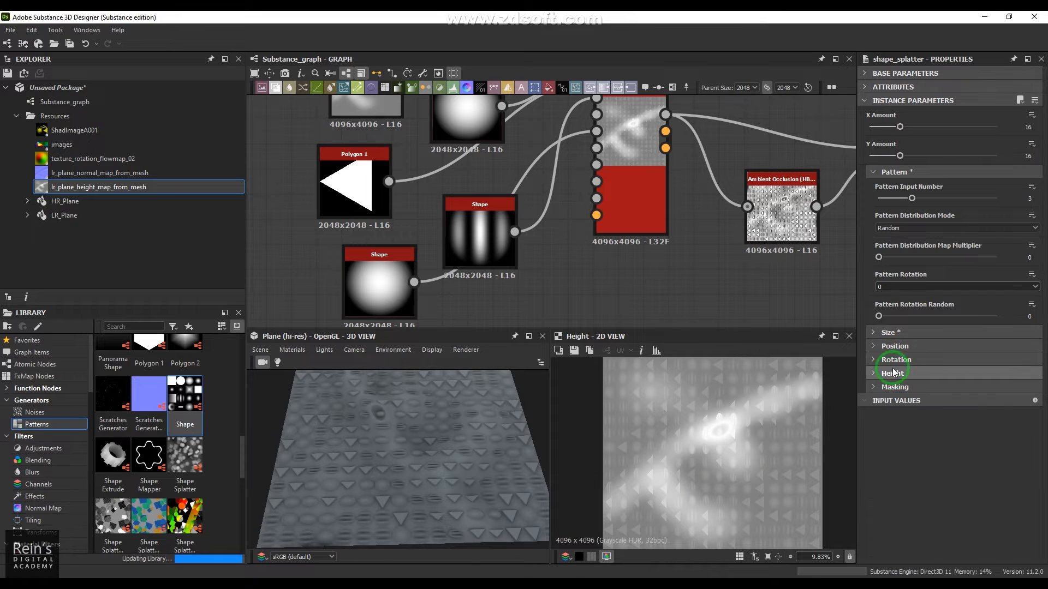
Step: Compare Size Ratio from Bg Slope at 0 and 0.98, and return it to 0
click(898, 332)
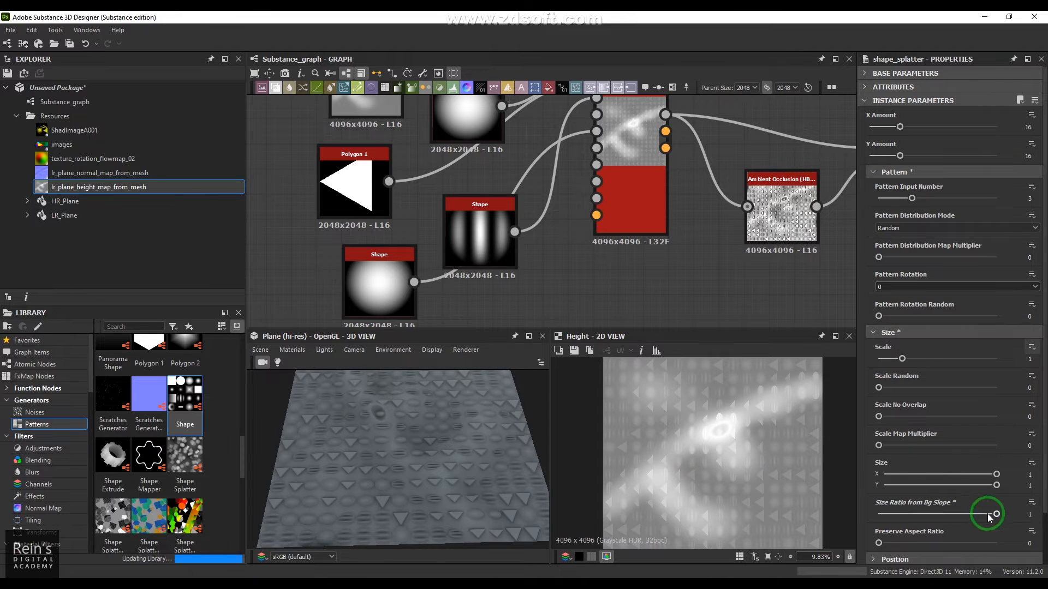
scroll(961, 509, down, 2)
drag(995, 481, 880, 486)
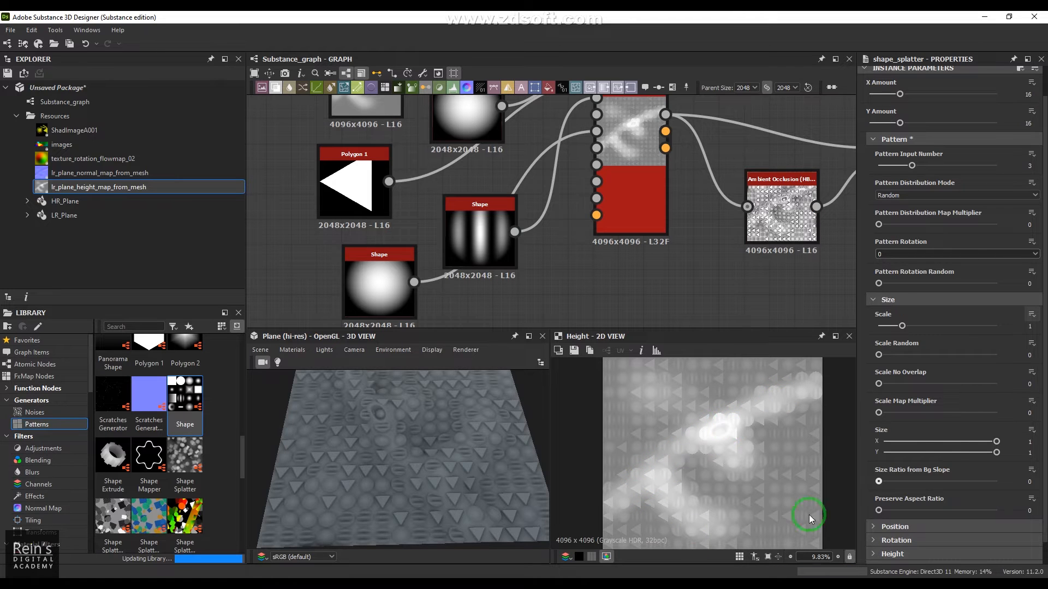
drag(878, 481, 994, 485)
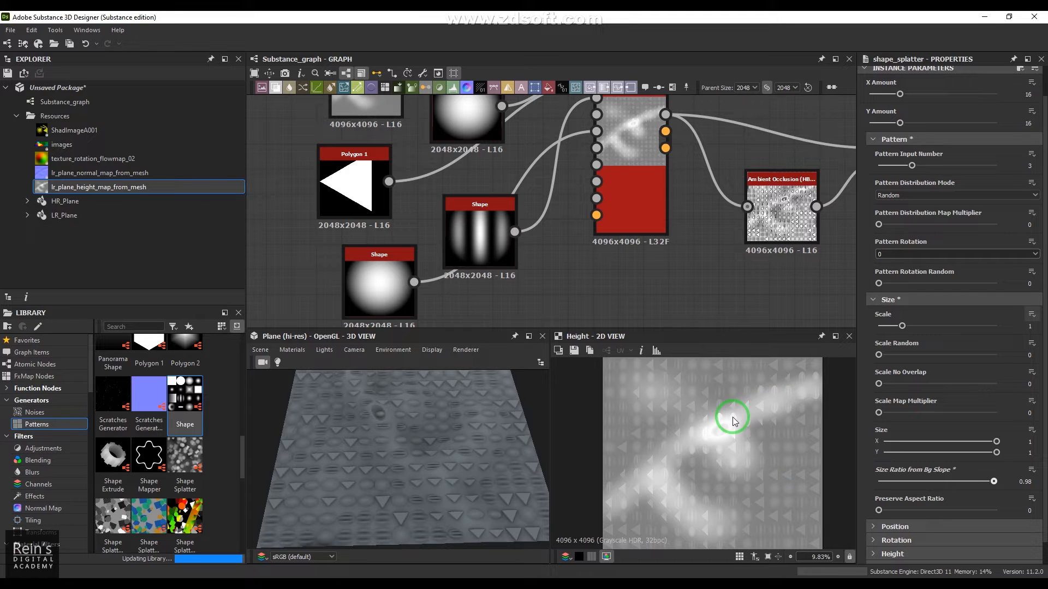
drag(994, 481, 866, 483)
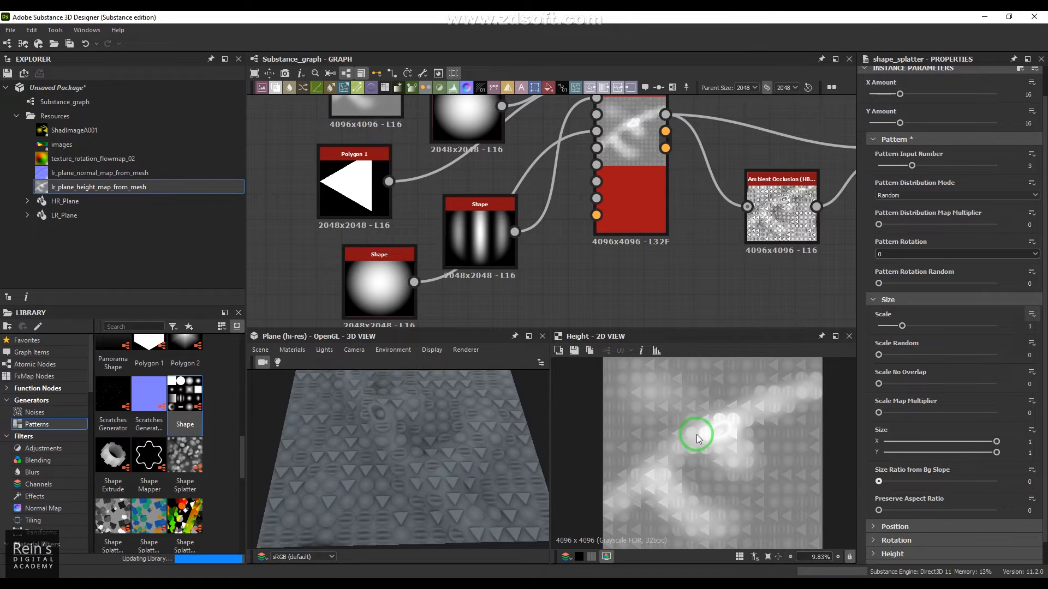
Step: Set Preserve Aspect Ratio to 1 and expand the Position parameters
scroll(906, 466, down, 1)
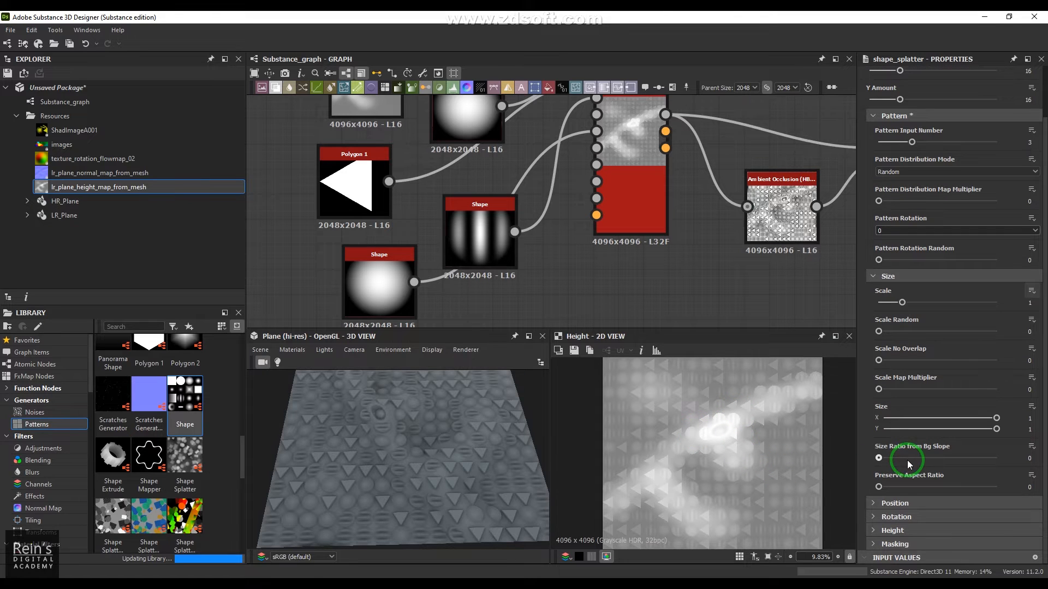
drag(878, 487, 984, 500)
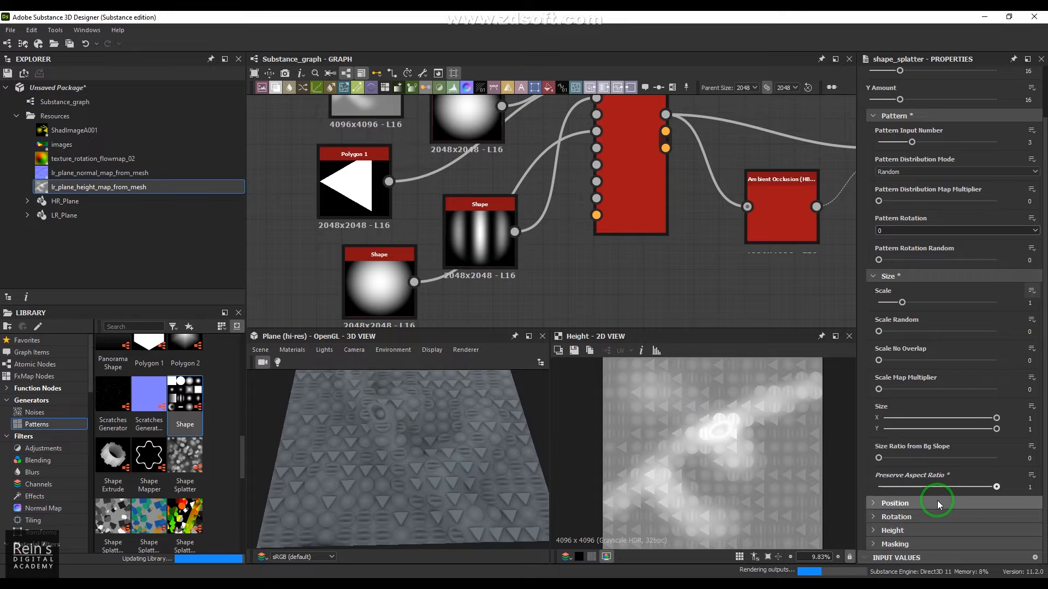
click(908, 502)
scroll(911, 495, down, 3)
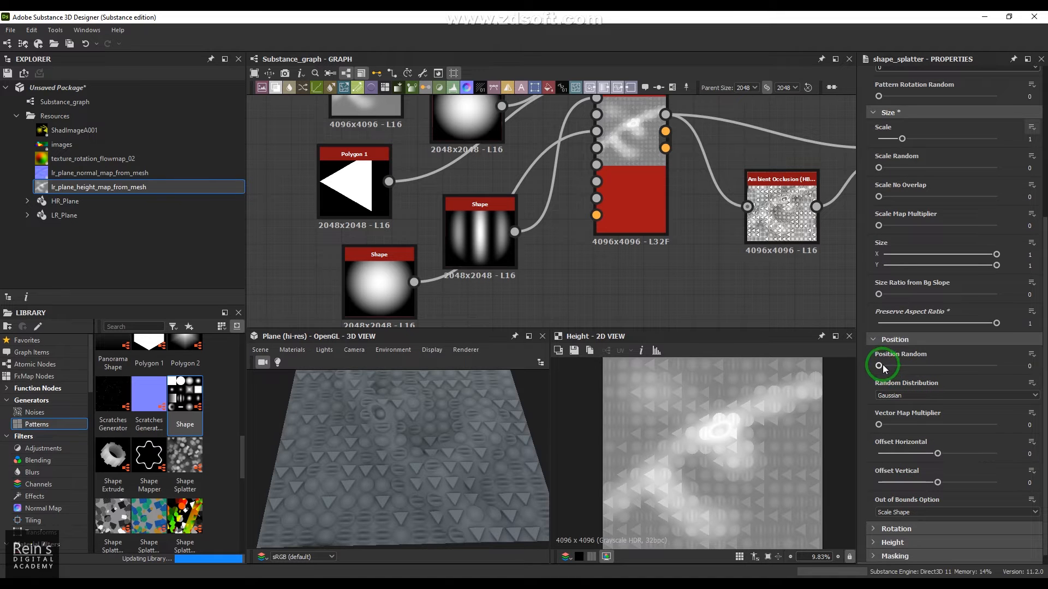
Step: Try a Position Random of 1.88, return it to 0, and set Random Distribution to Uniform
drag(879, 366, 992, 365)
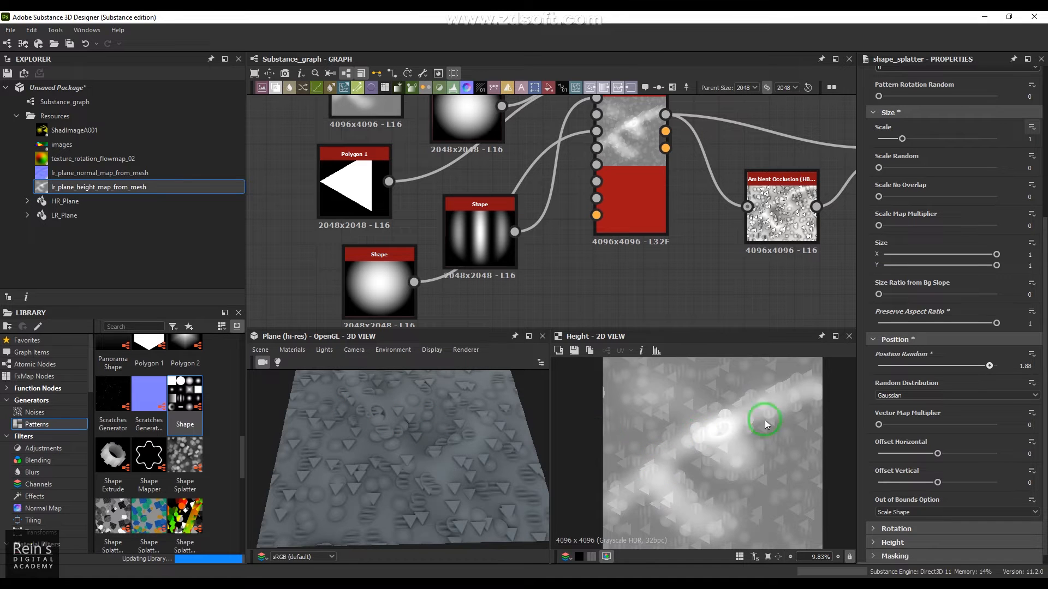
click(879, 366)
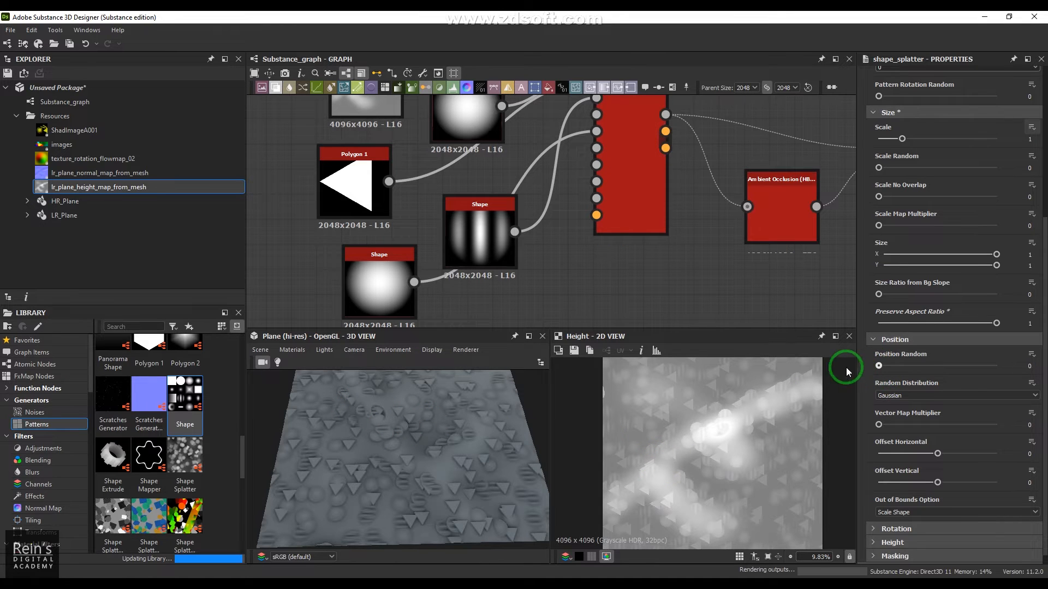
click(922, 396)
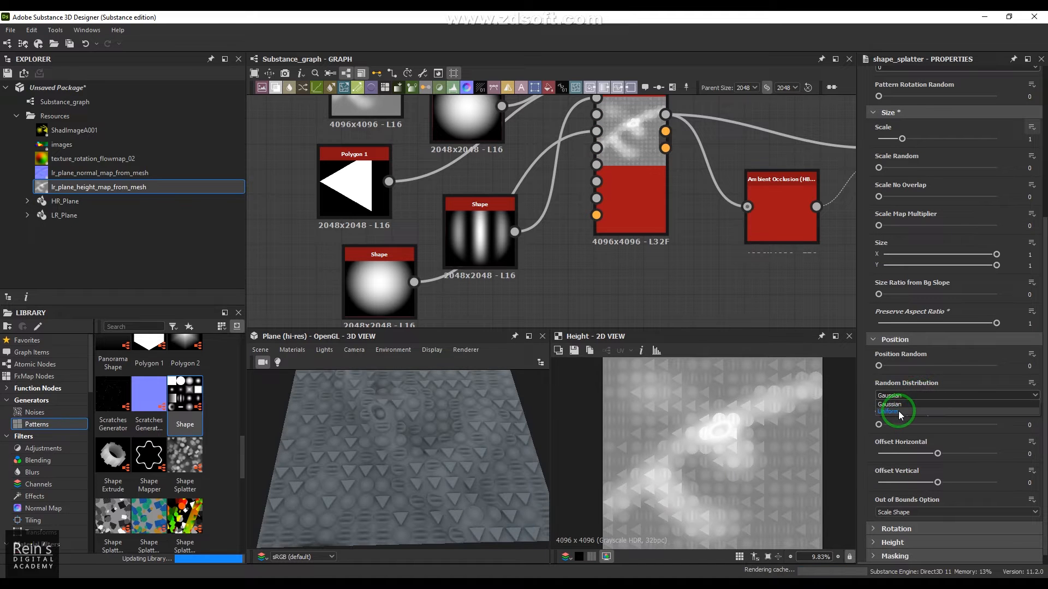
click(898, 411)
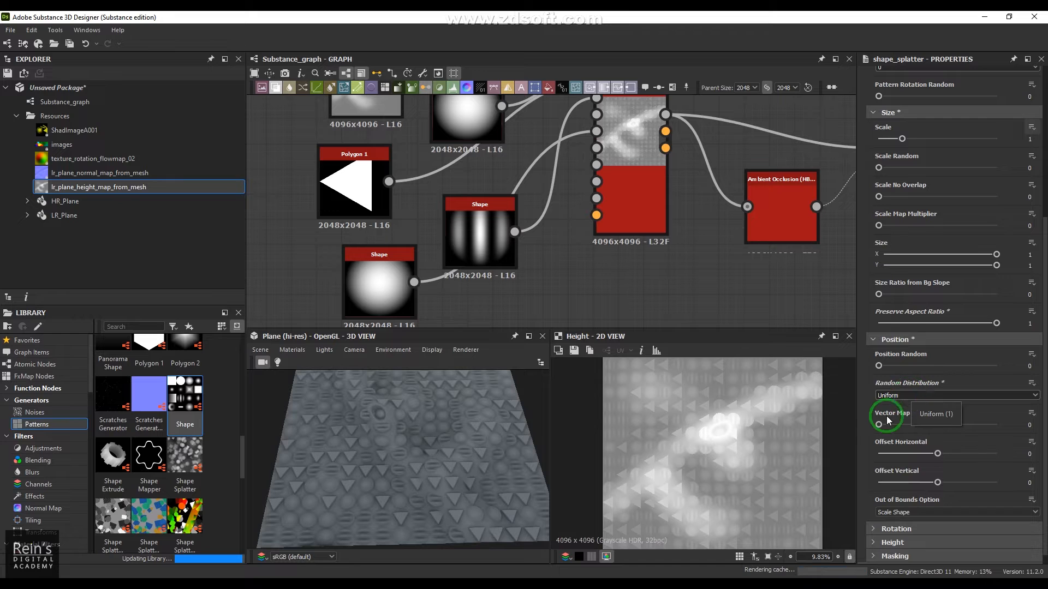
Step: Try the Vector Map Multiplier at 1 and 0.64, returning it to 0 each time
drag(879, 427, 1003, 427)
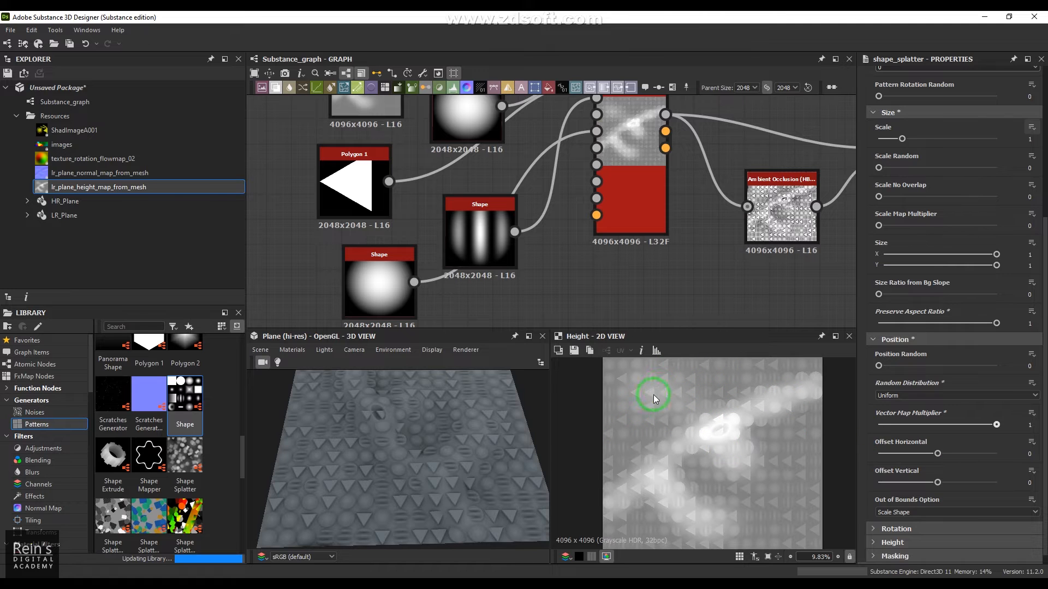
drag(997, 425, 861, 428)
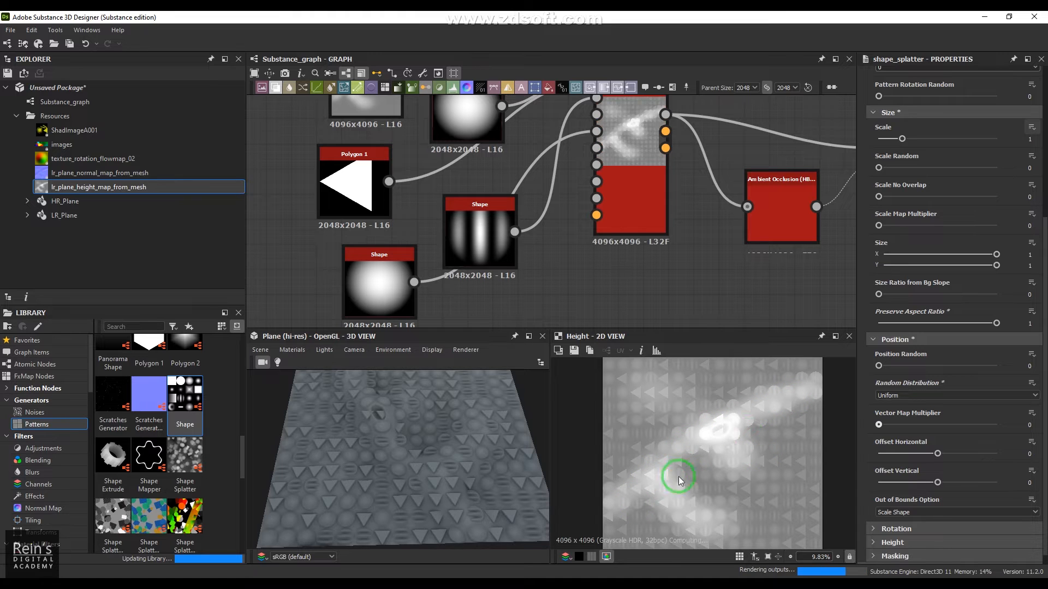
drag(878, 425, 954, 424)
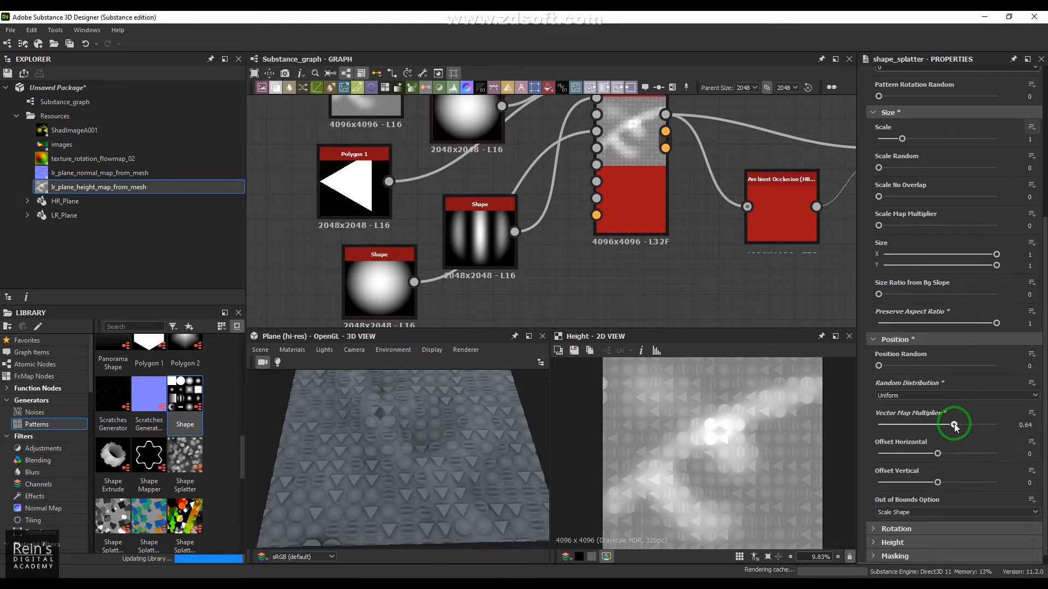
drag(954, 425, 864, 425)
Step: Try Offset Horizontal at 1 and -1, and reset it to its default
drag(938, 453, 968, 458)
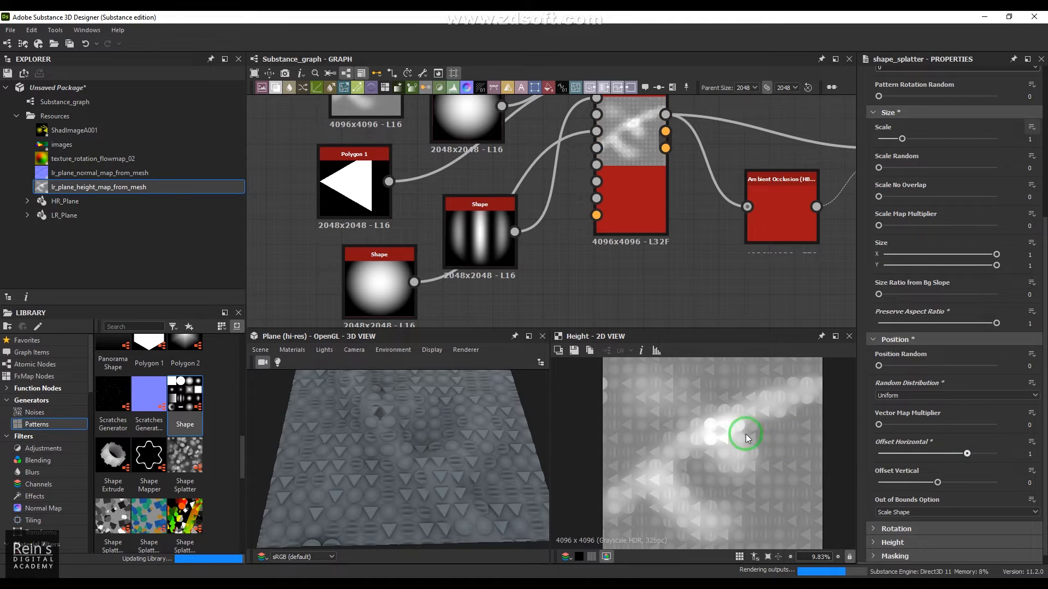
click(908, 453)
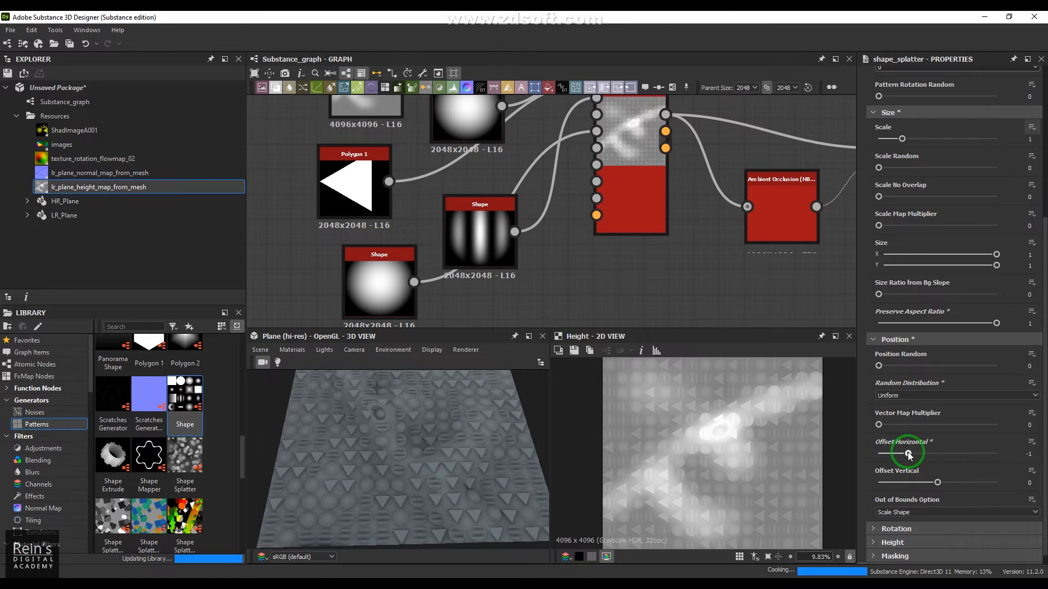
click(1032, 443)
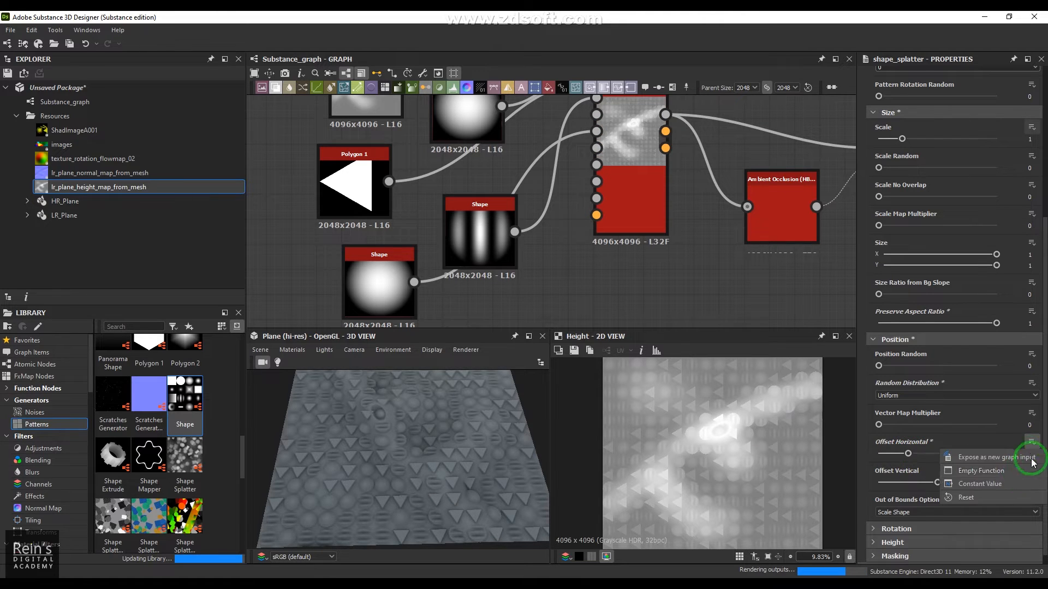
click(991, 498)
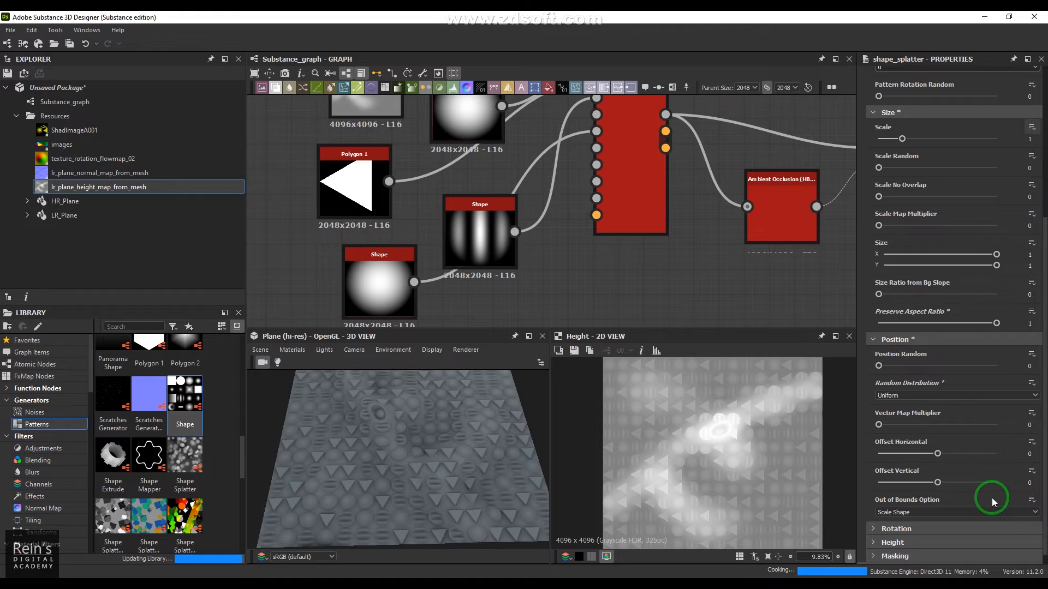
Step: Review the Out of Bounds options, keeping Scale Shape, and expand the Rotation parameters
click(928, 512)
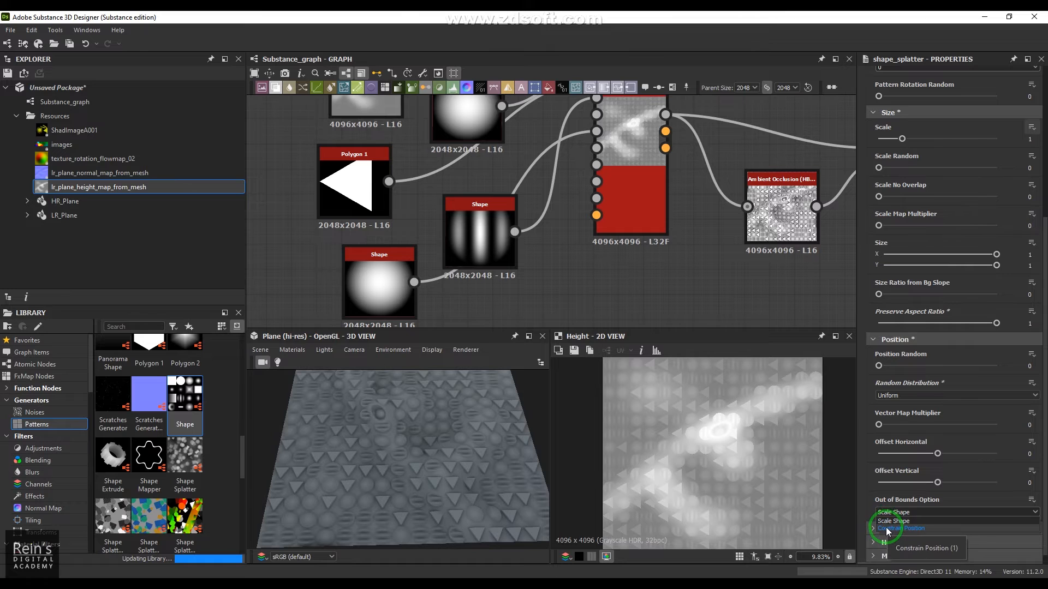
click(867, 503)
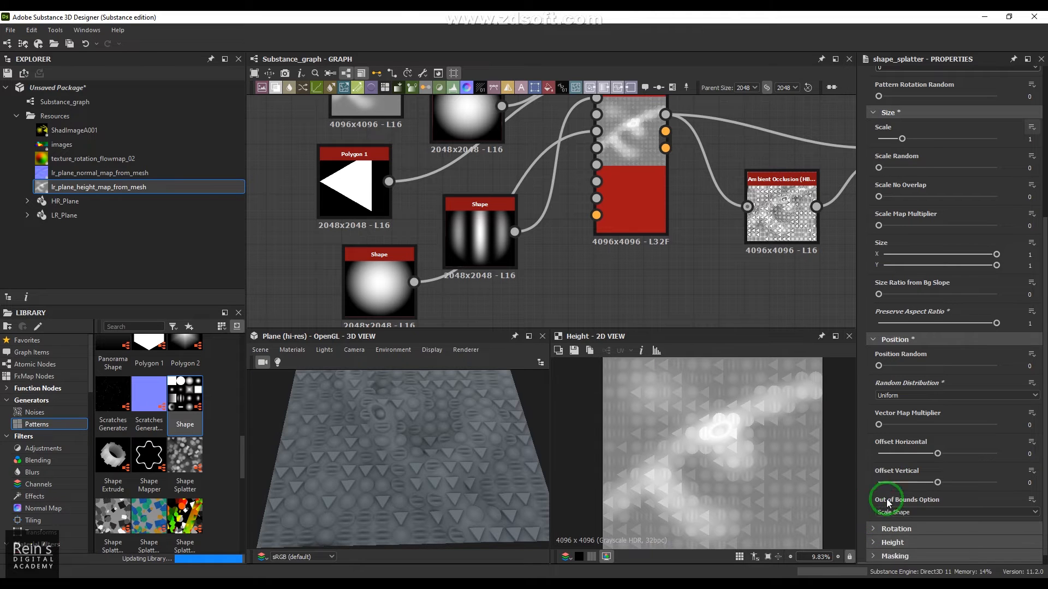
click(879, 537)
scroll(879, 524, down, 5)
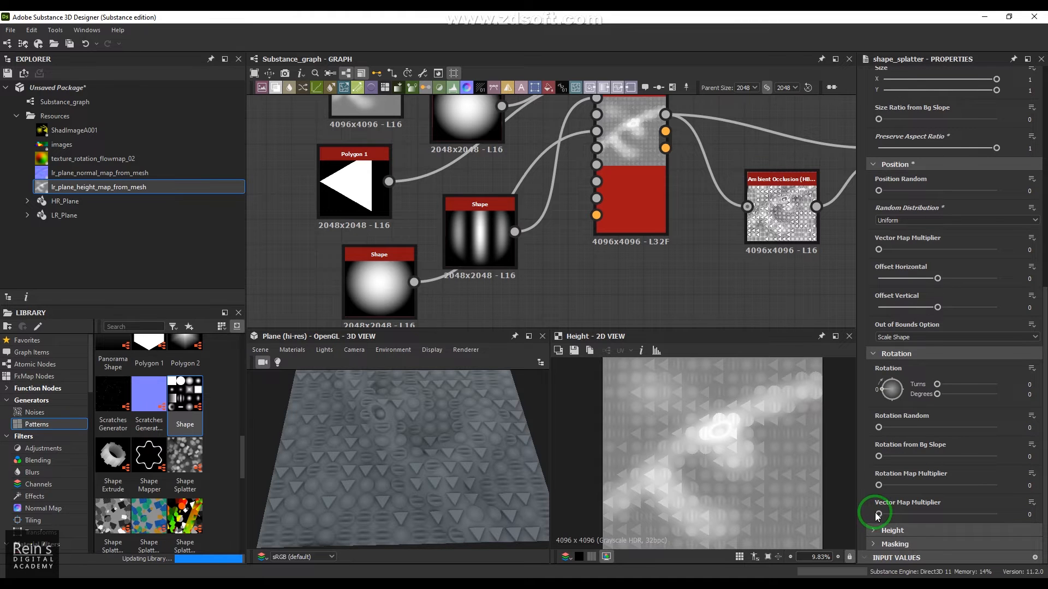
Step: Try a Rotation Random of 0.47, compare it with the Pattern Rotation parameters, and lower it to 0.02
drag(878, 427, 936, 430)
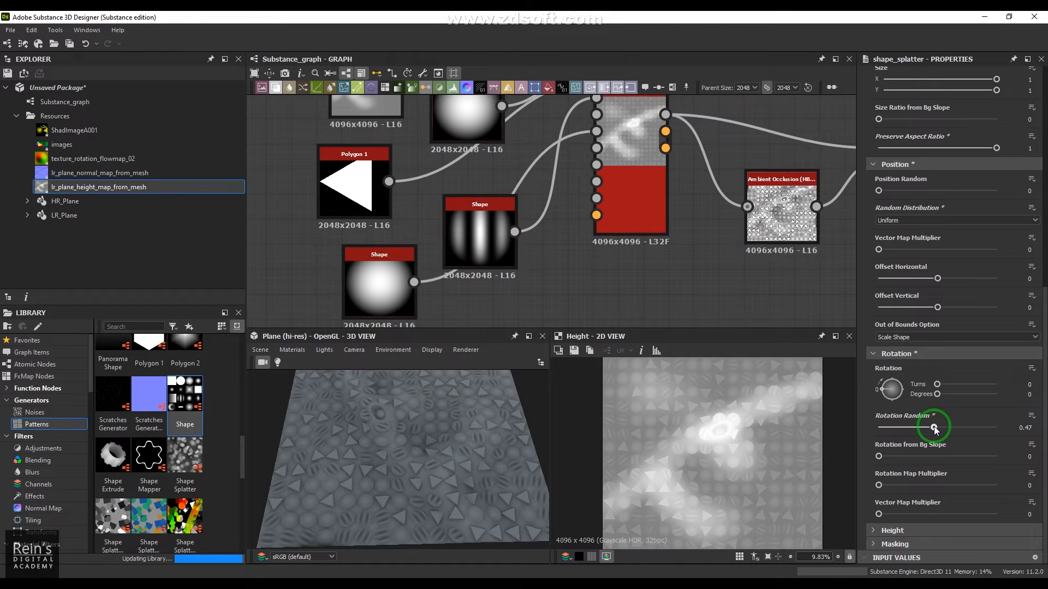
scroll(974, 196, up, 5)
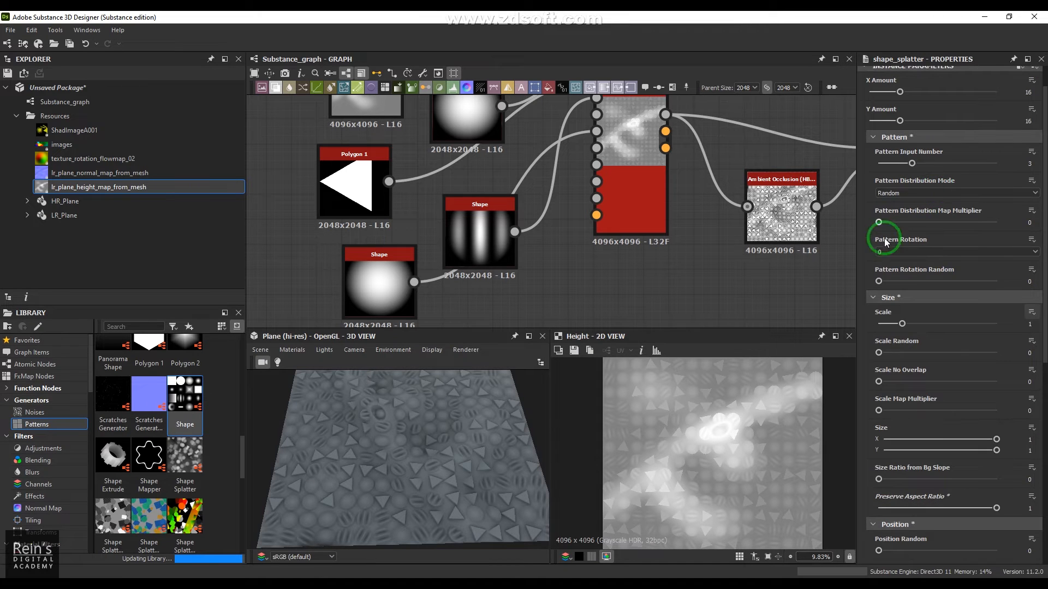
scroll(886, 227, up, 2)
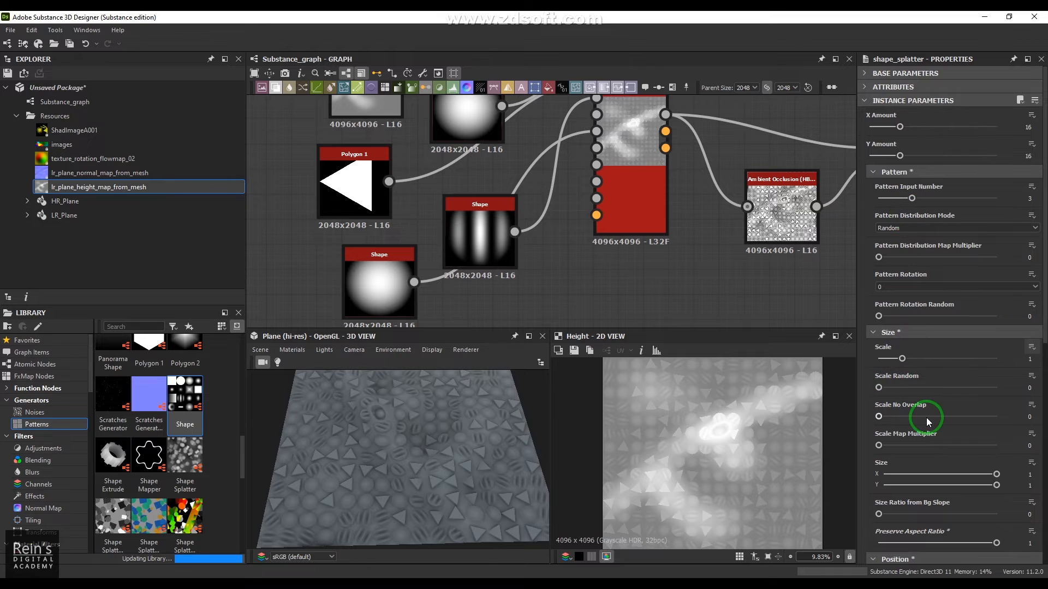
scroll(927, 416, down, 6)
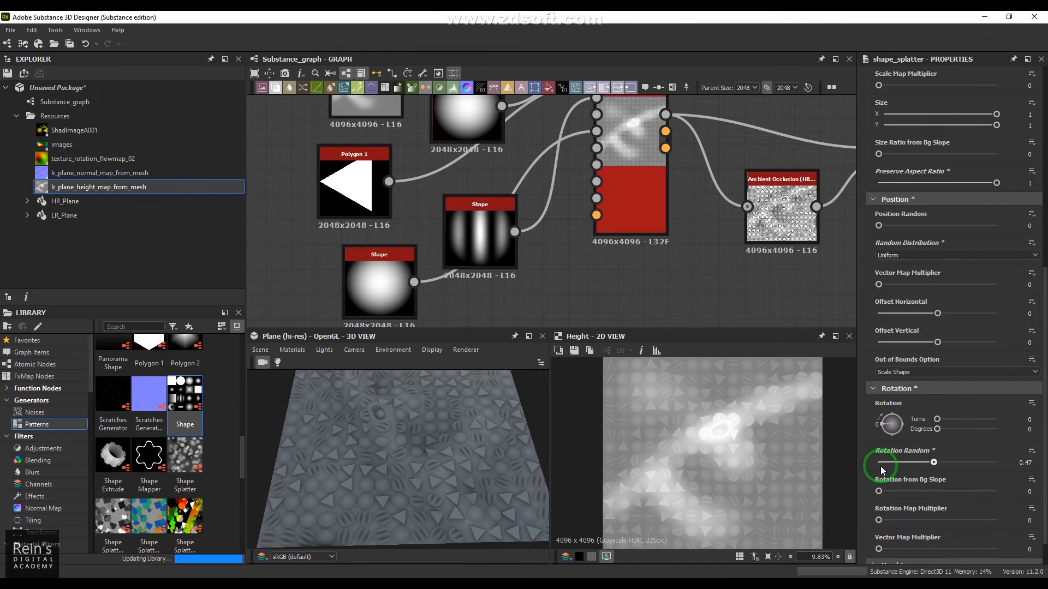
drag(883, 467, 879, 462)
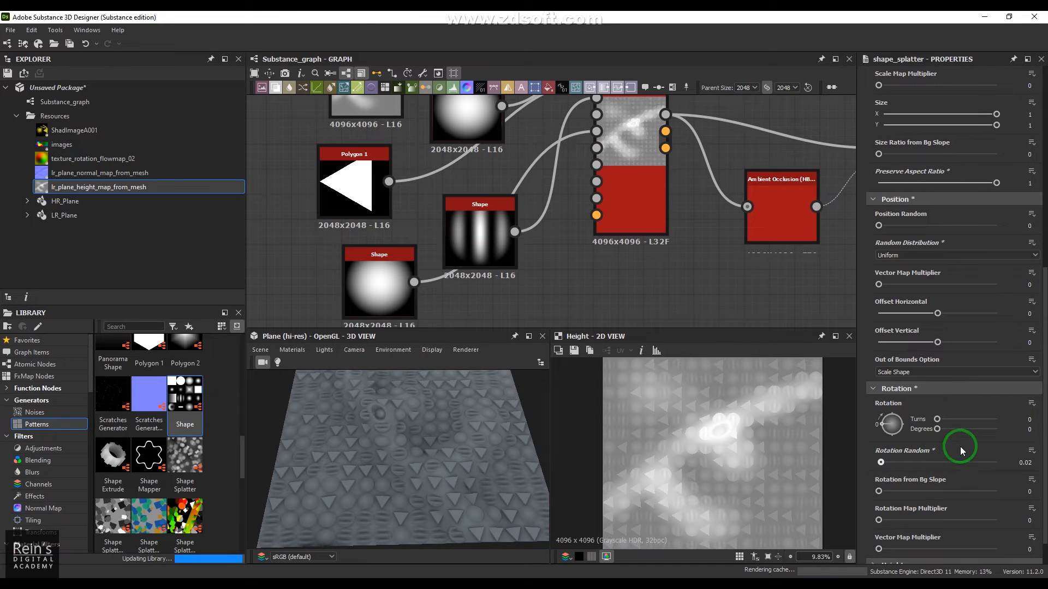
Step: Try the Rotation angle at 111 and 346.99 degrees, and return it to 0
drag(938, 429, 955, 431)
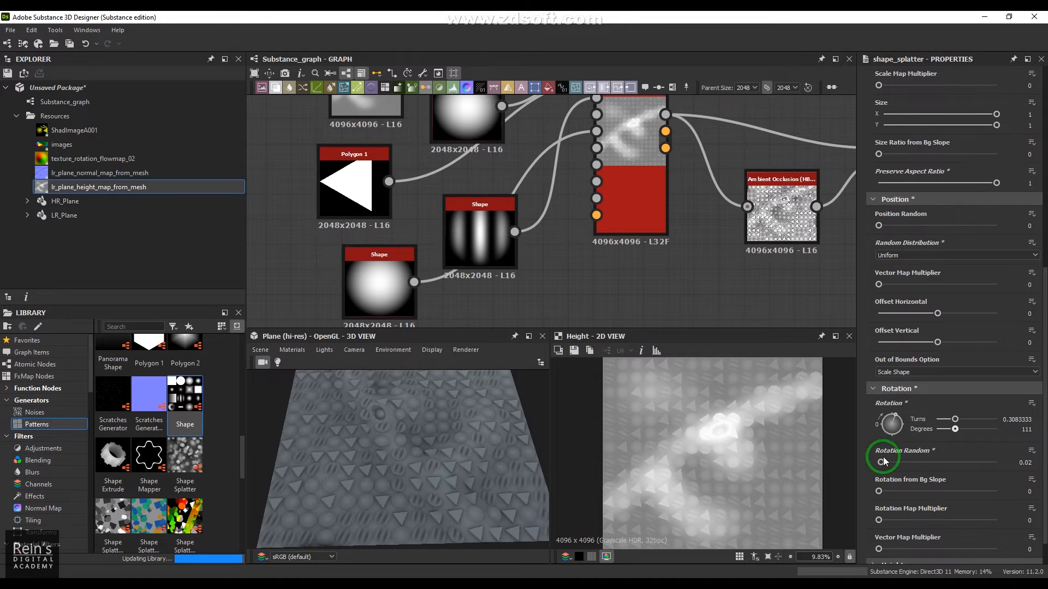
drag(937, 431, 982, 448)
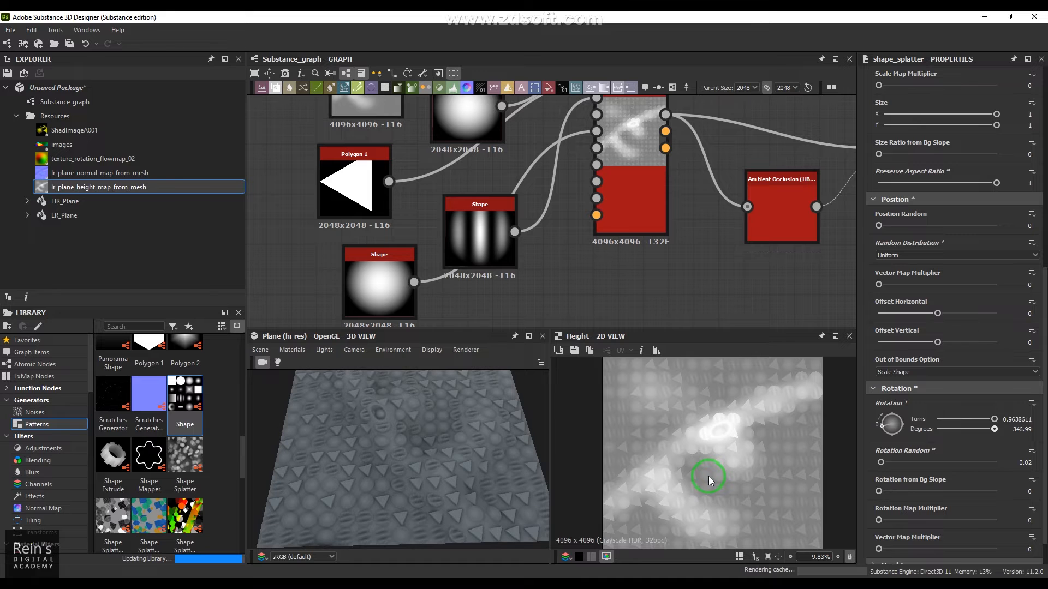
click(943, 428)
Step: Revisit the Pattern Rotation parameters, then try Rotation at 195.99, 104.99 and 29 degrees, and return it to 0
scroll(917, 404, up, 7)
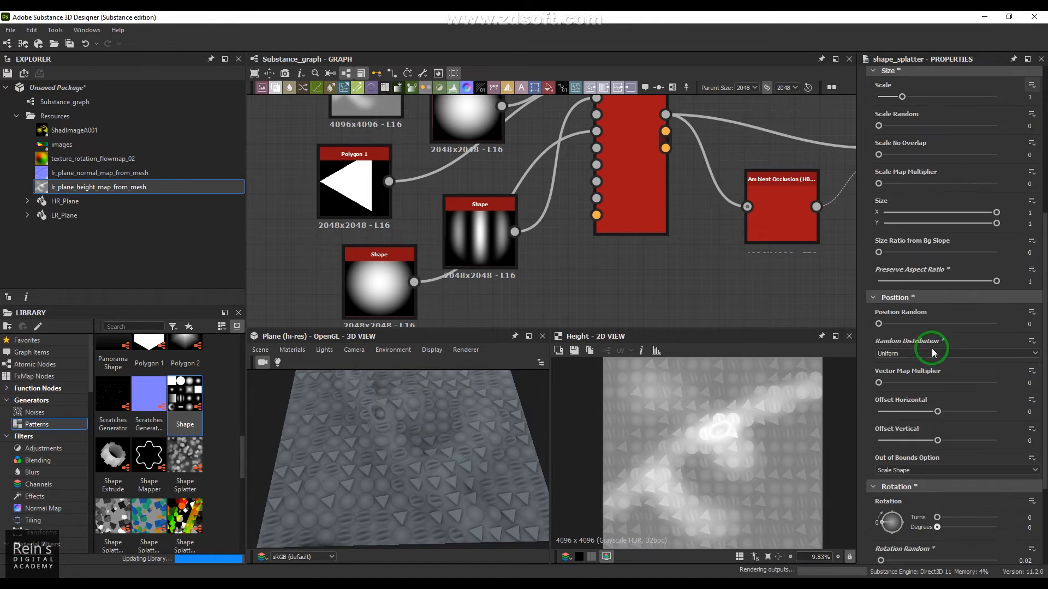
scroll(947, 350, up, 2)
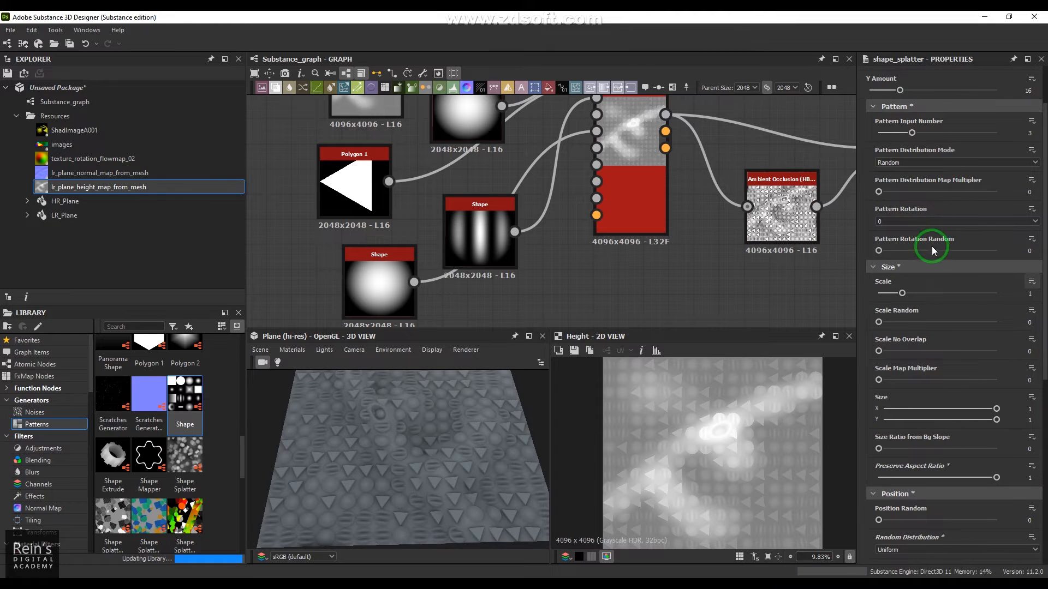
scroll(929, 426, down, 10)
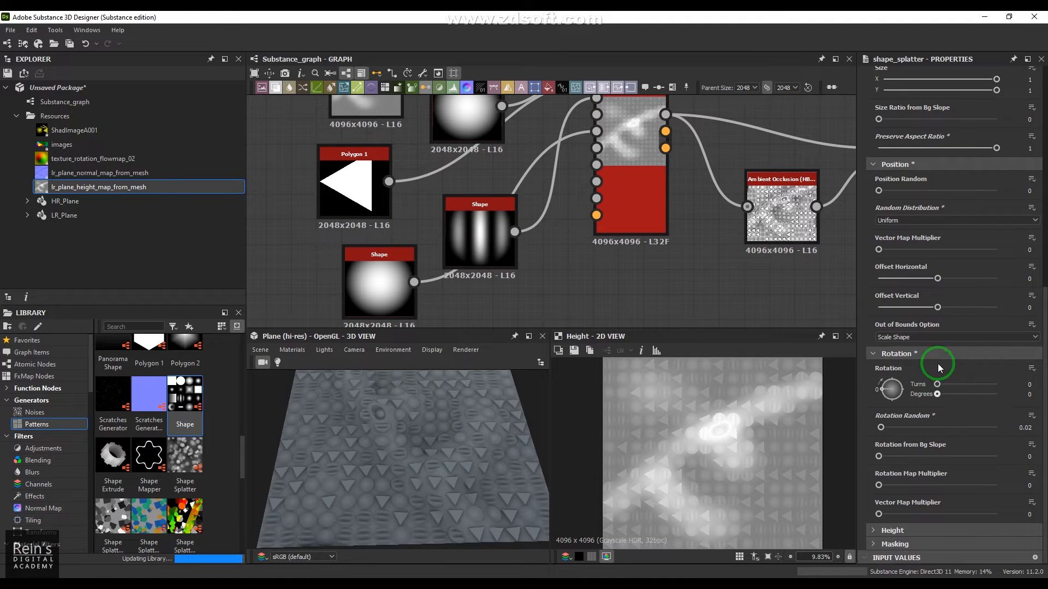
mouse_move(954, 395)
mouse_down()
mouse_move(992, 394)
mouse_move(969, 394)
mouse_up()
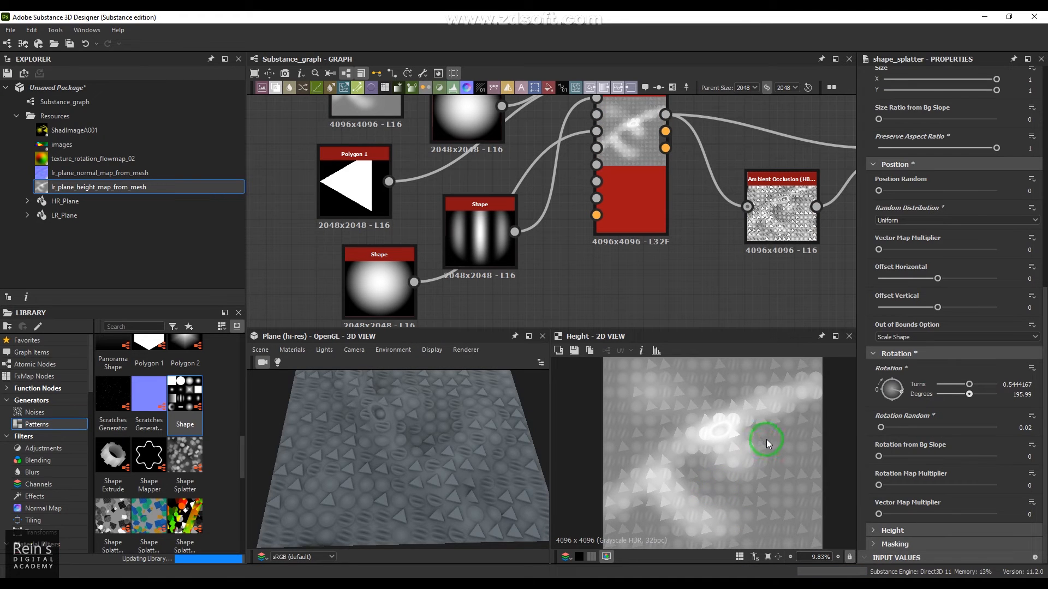
click(954, 396)
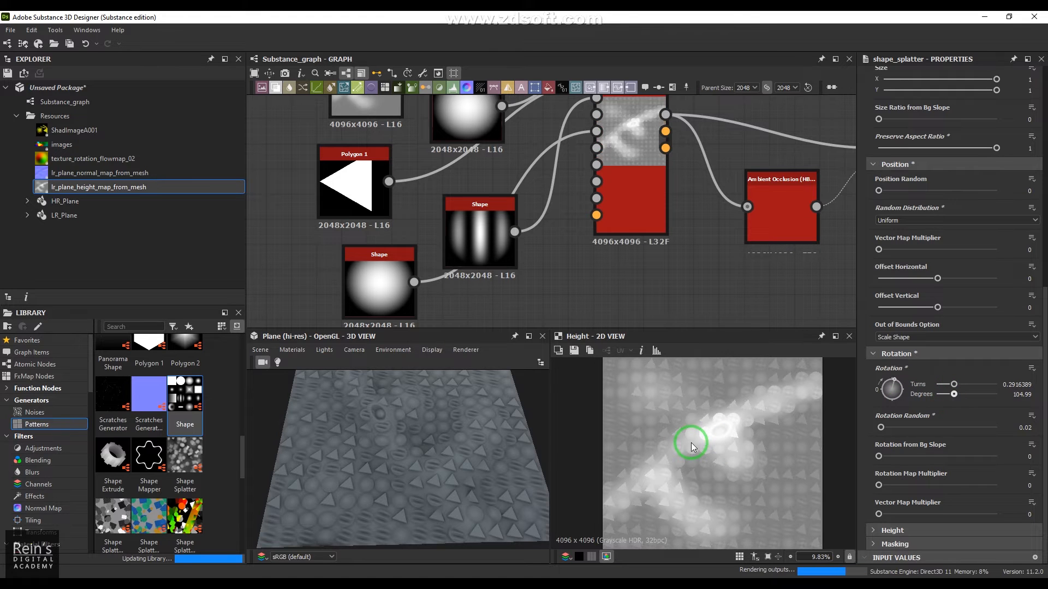
click(943, 395)
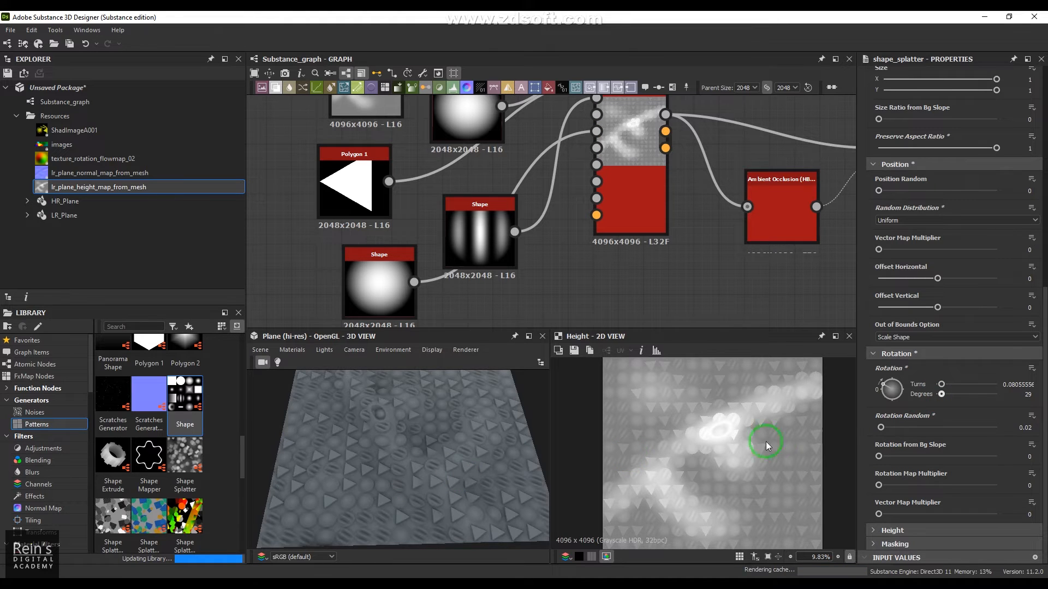
drag(941, 394, 929, 398)
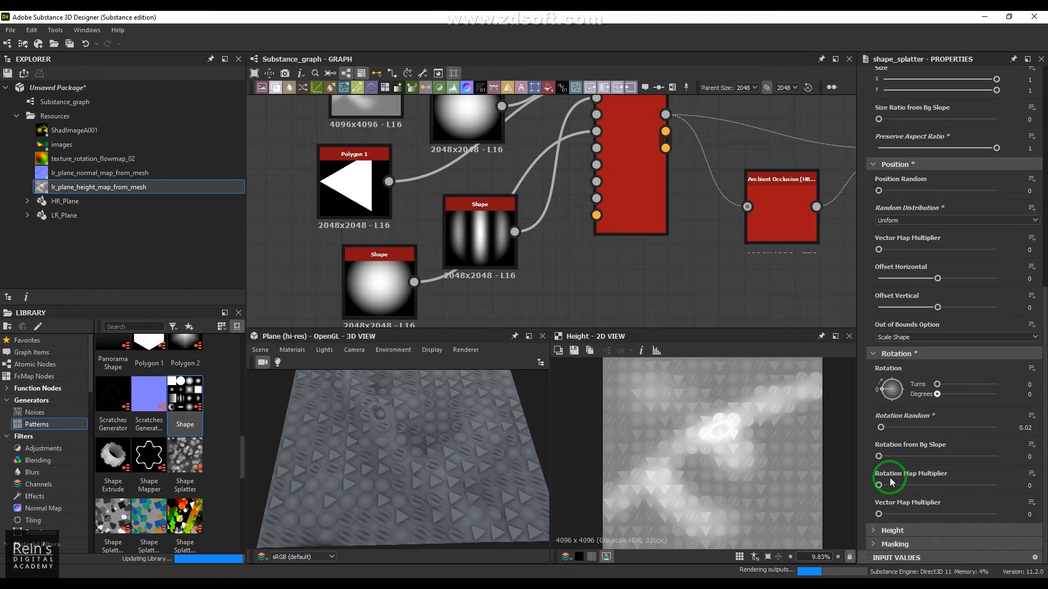
Step: Try Rotation from Bg Slope at 1, and return it to 0
click(880, 456)
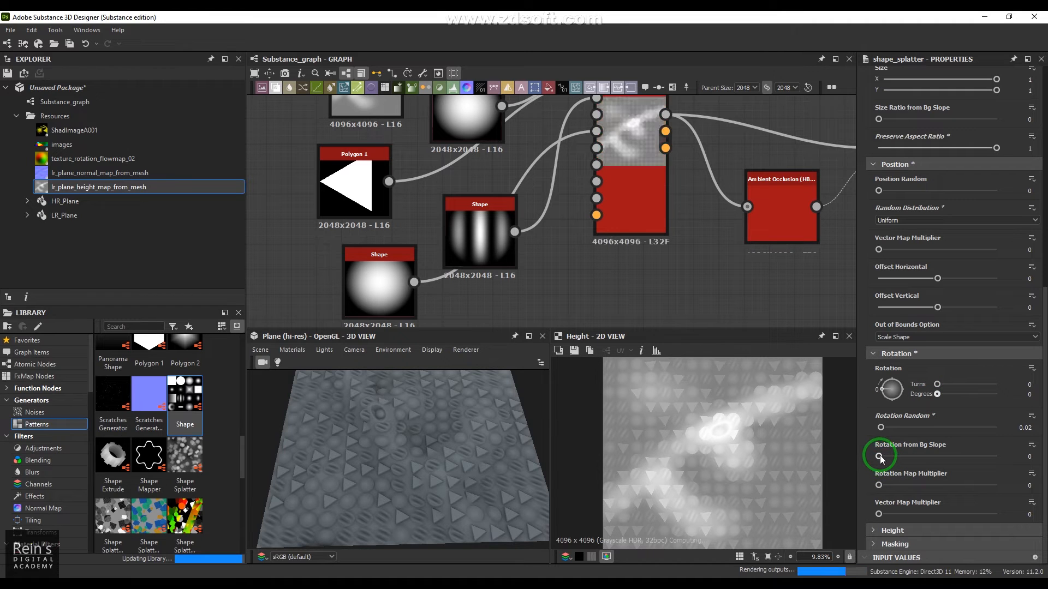
drag(916, 457, 996, 456)
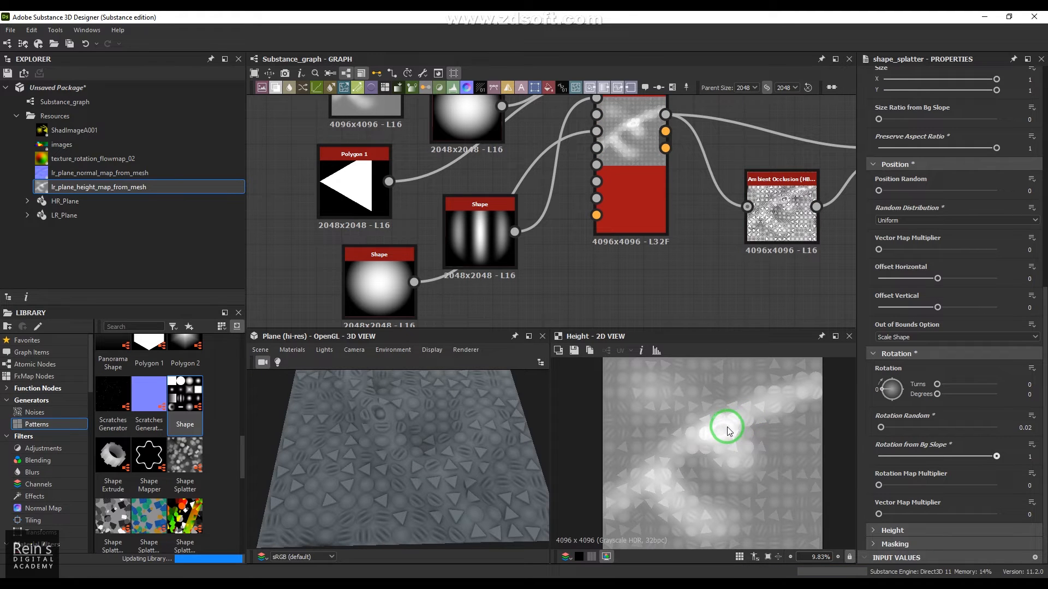
drag(934, 456, 864, 462)
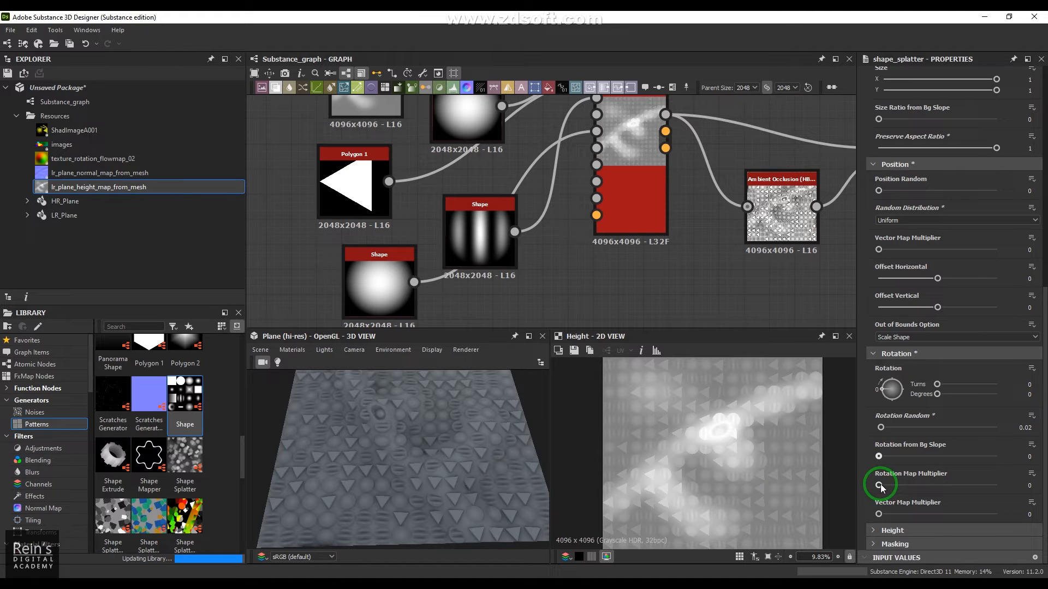
Step: Rewire the lower paraboloid Shape to the next Shape Splatter input down, delete its old link, and collapse the Size and Position parameters
drag(392, 286, 581, 141)
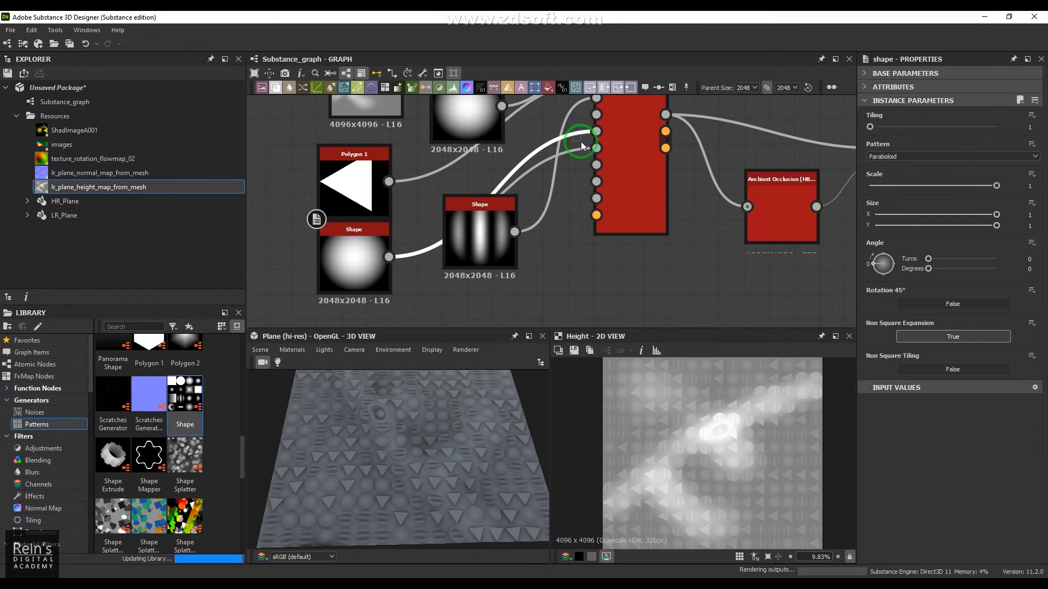
key(Delete)
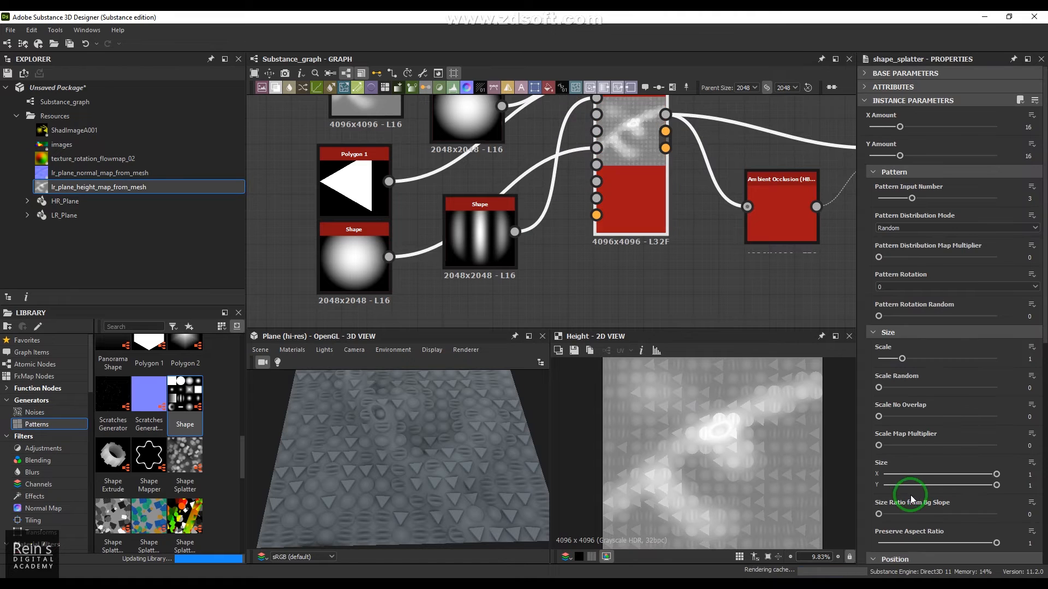
click(890, 334)
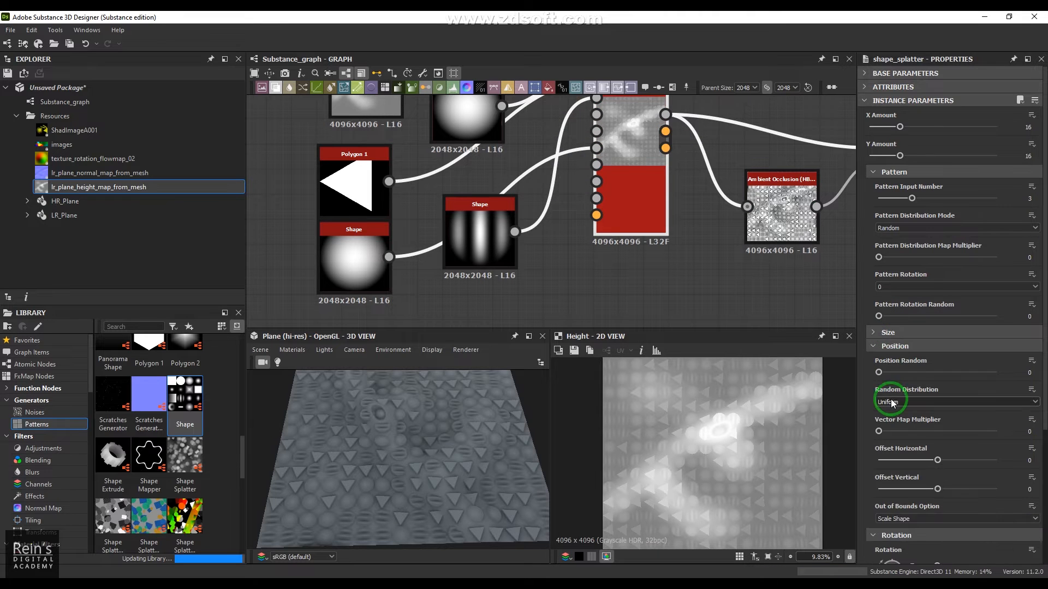
click(893, 346)
scroll(890, 431, down, 1)
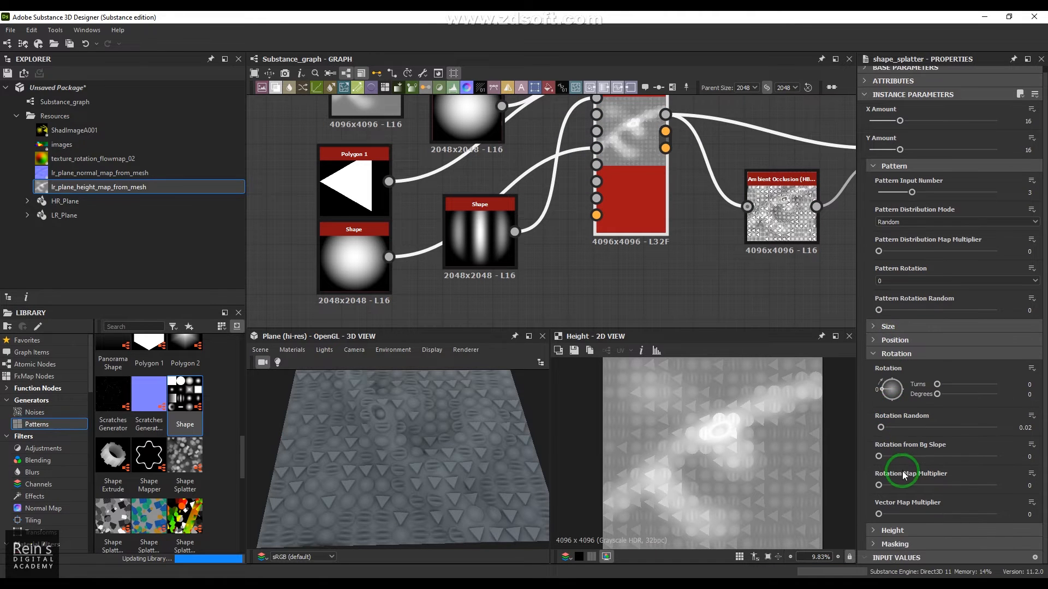
Step: Try Rotation Map Multiplier 1 with Rotation Random 0.07, set Rotation to 360 degrees, and return the multiplier and random to 0
drag(879, 485, 1014, 482)
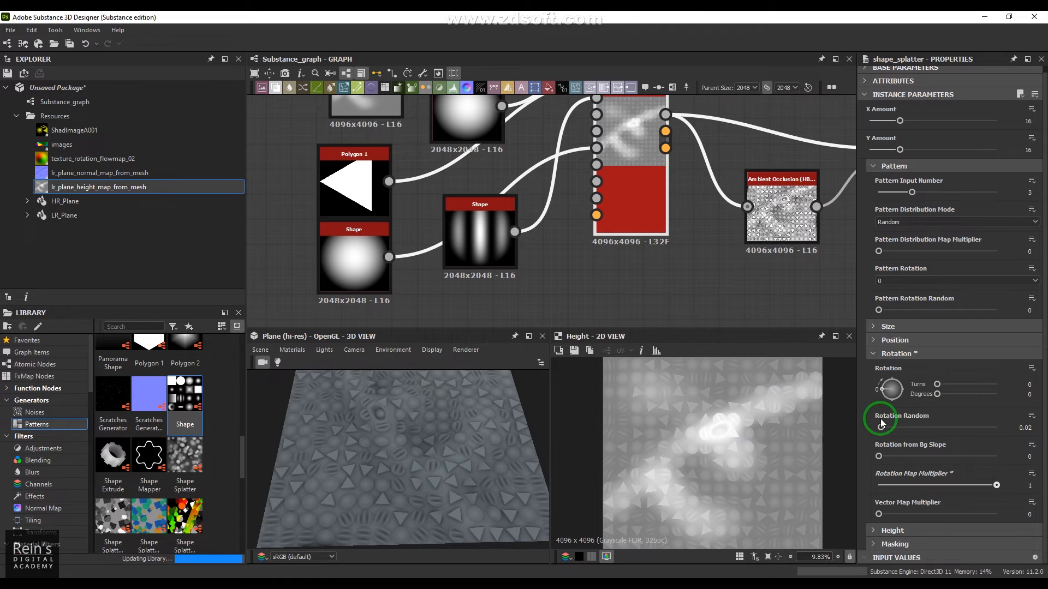
drag(880, 427, 887, 428)
drag(937, 394, 1003, 394)
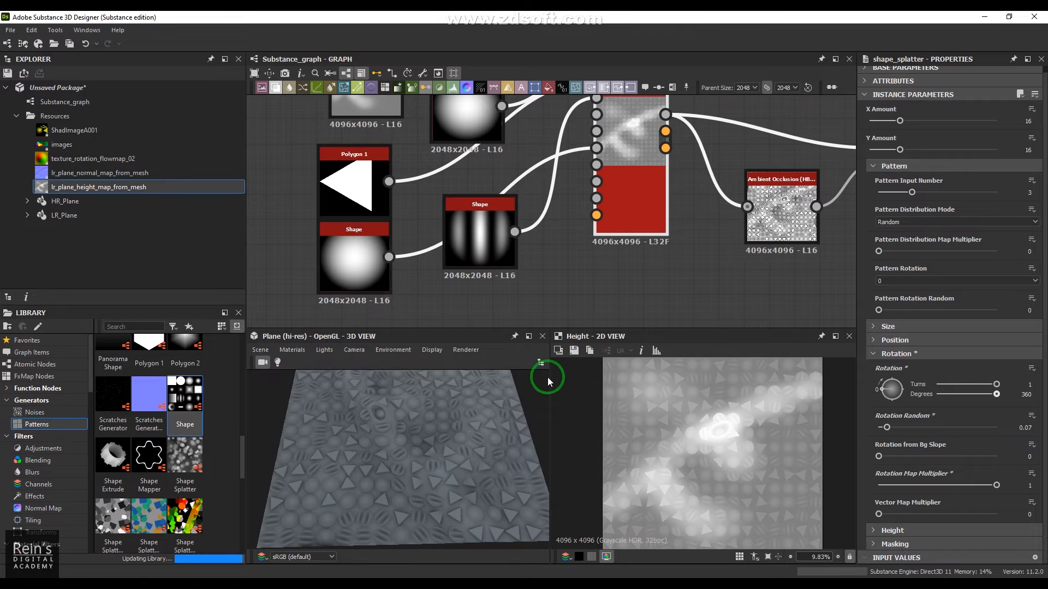
drag(913, 484, 855, 490)
drag(887, 428, 837, 430)
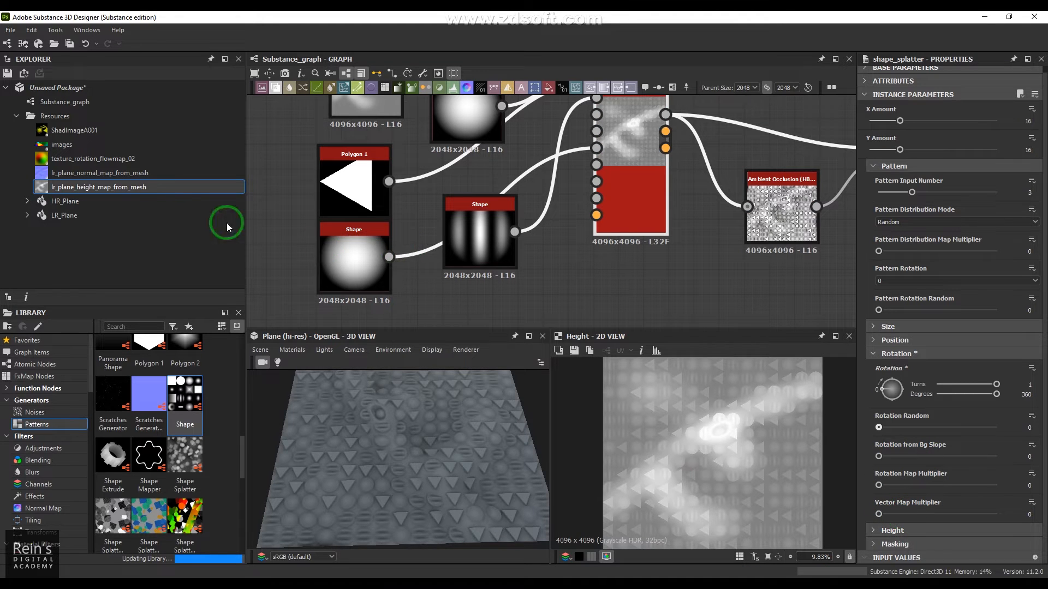
Step: Add the texture_rotation_flowmap_02 resource to the graph as a colour bitmap below the wave Shape, and inspect its image up close
click(50, 156)
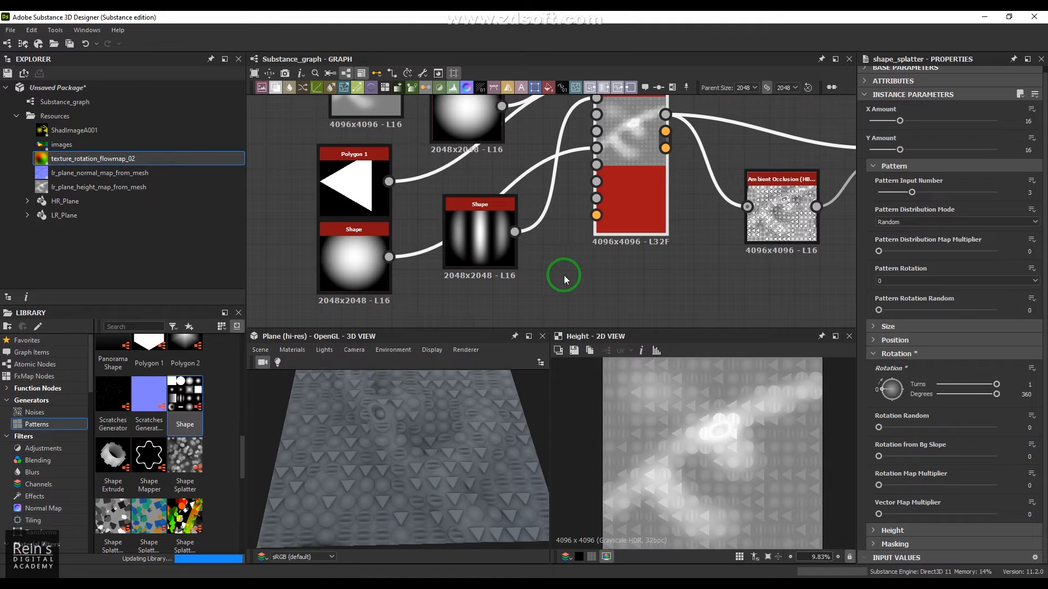
click(41, 159)
drag(41, 160, 535, 280)
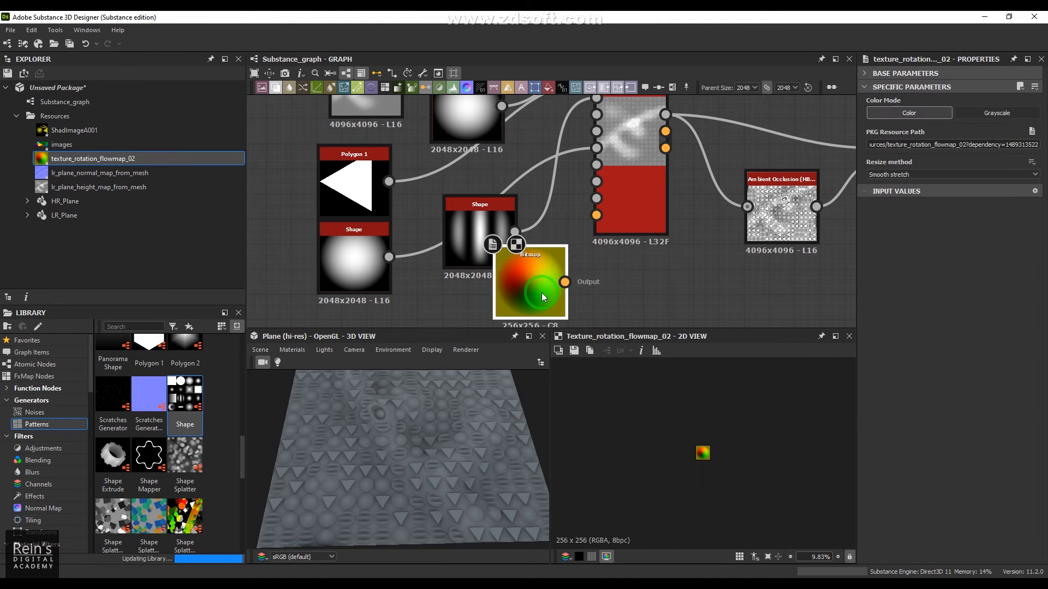
scroll(752, 463, up, 10)
scroll(751, 462, up, 2)
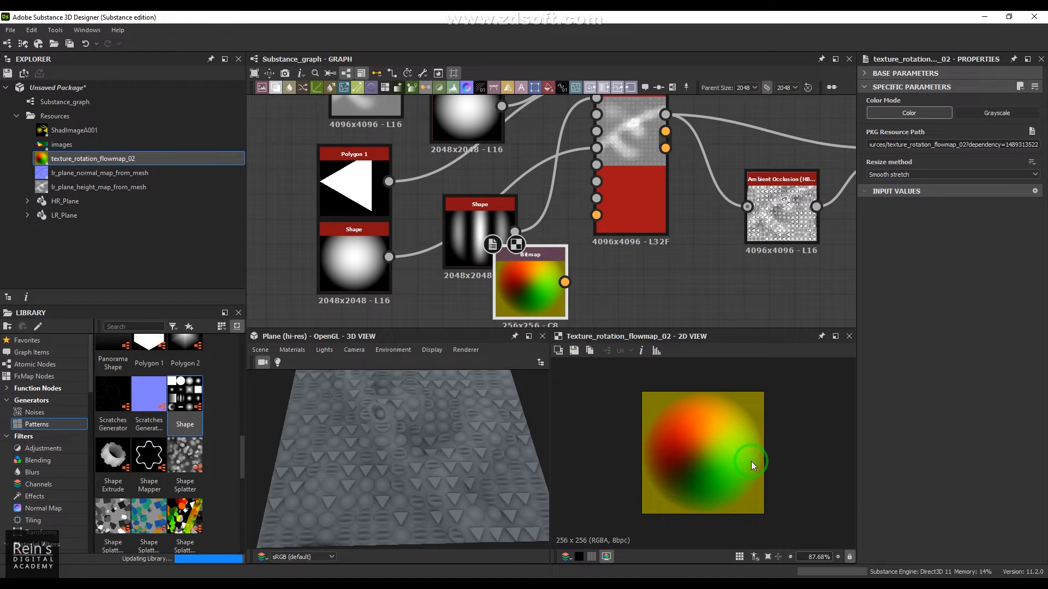
scroll(676, 255, down, 4)
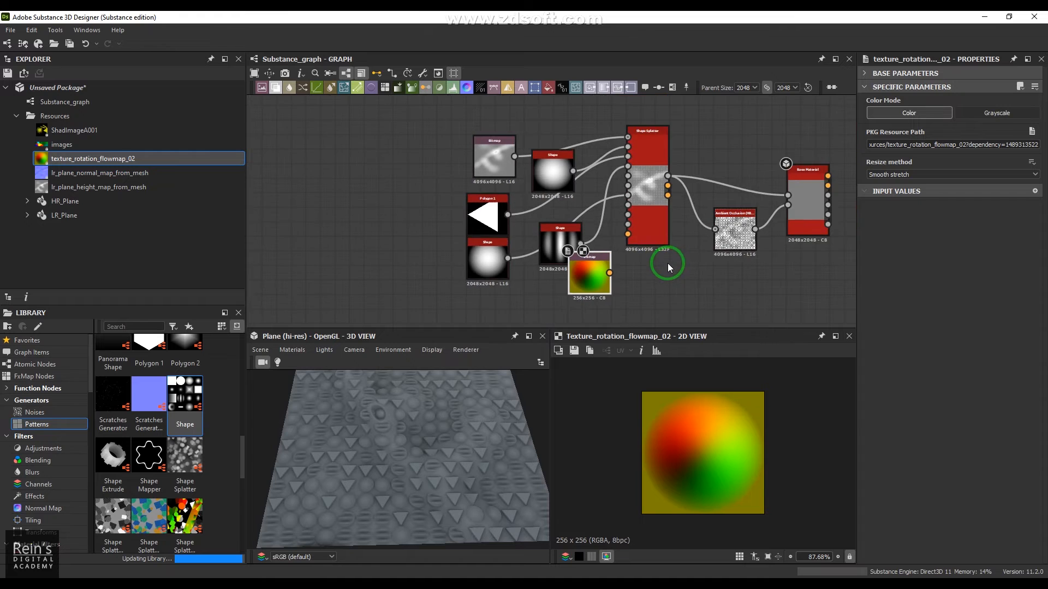
Step: Connect the flow map bitmap to the Shape Splatter's Vector Map input and view the splatter's Height output in full
scroll(696, 256, up, 2)
drag(614, 270, 579, 287)
click(666, 211)
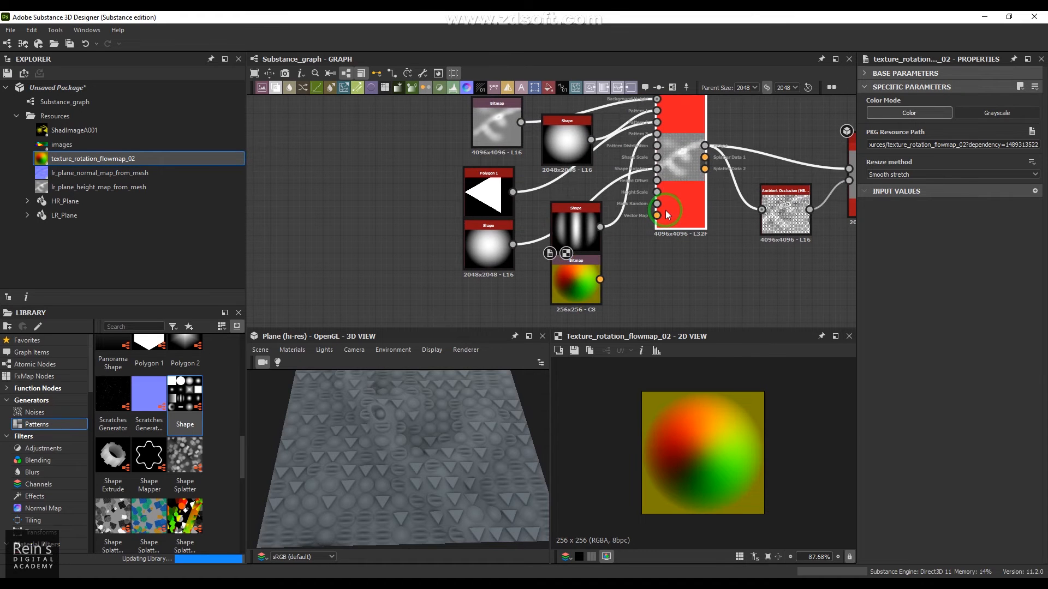
drag(599, 280, 659, 224)
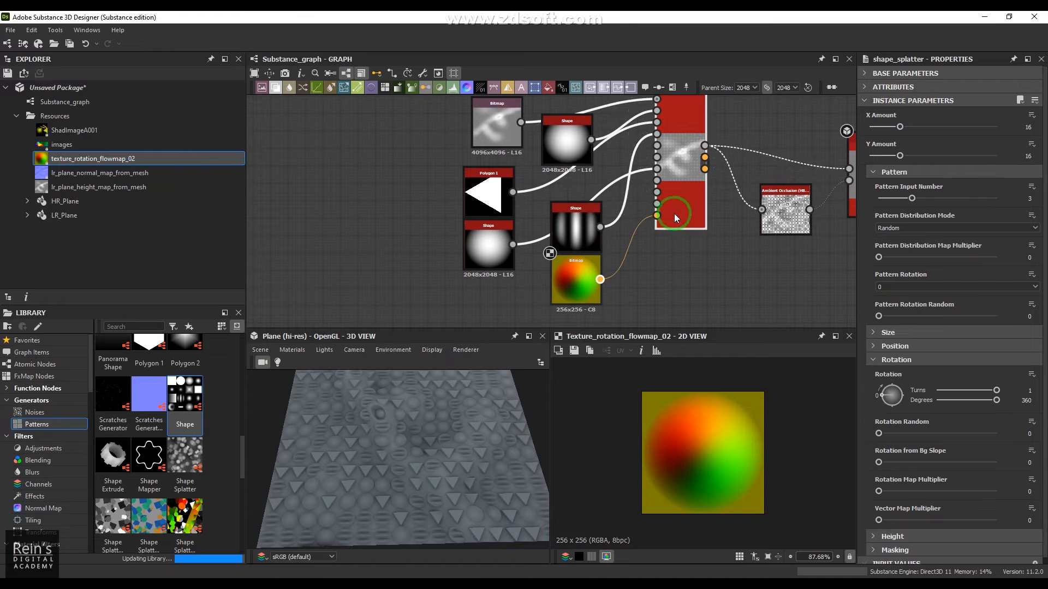
click(683, 202)
double_click(683, 202)
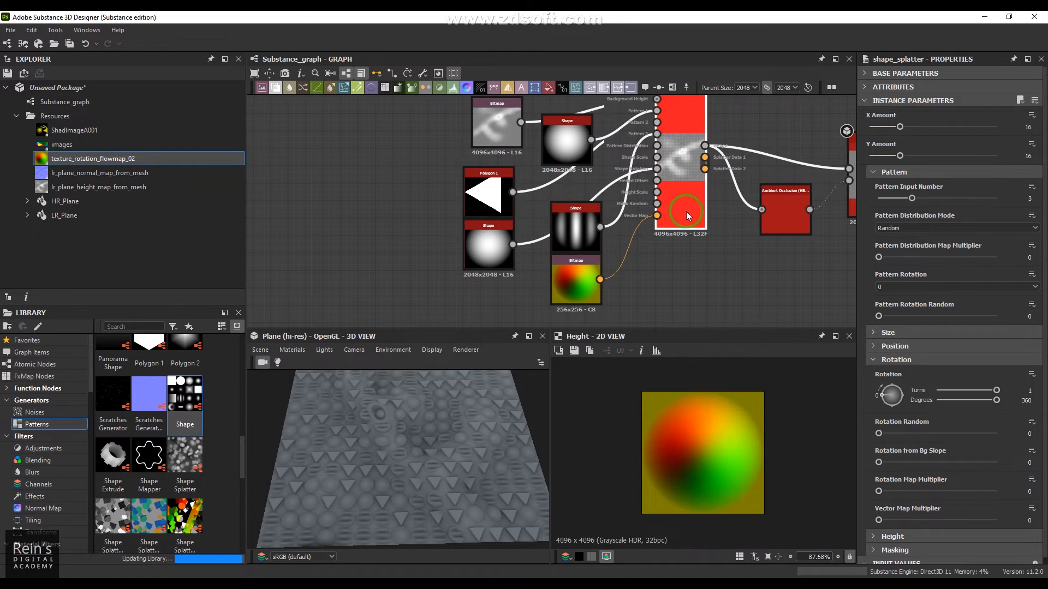
scroll(738, 475, down, 8)
scroll(738, 474, down, 3)
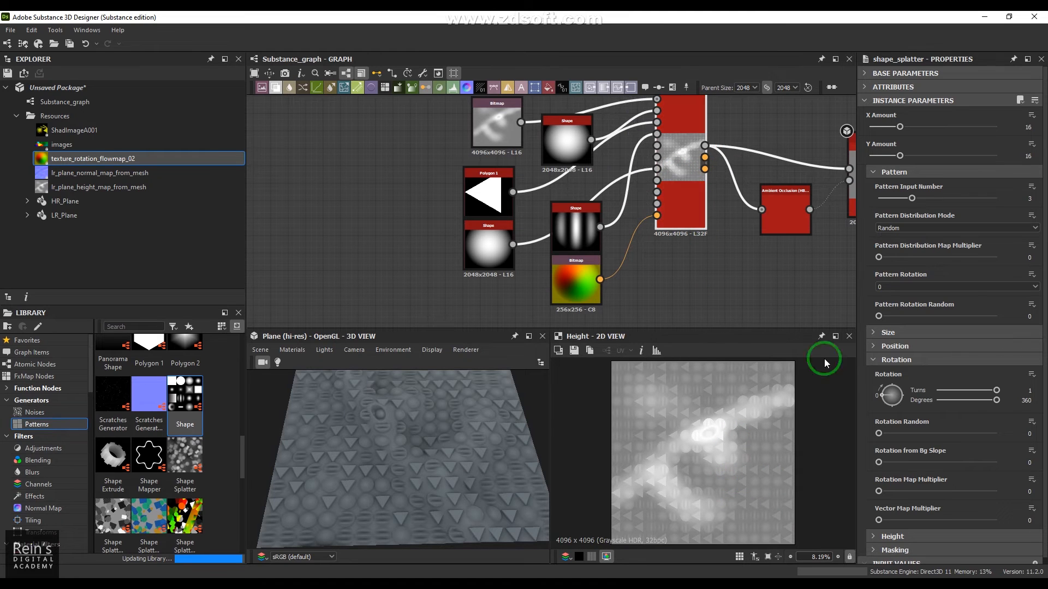
Step: Turn off the Shape Splatter's Height Scale Auto Adjust and set the rotation Vector Map Multiplier to 0.97
scroll(885, 425, down, 1)
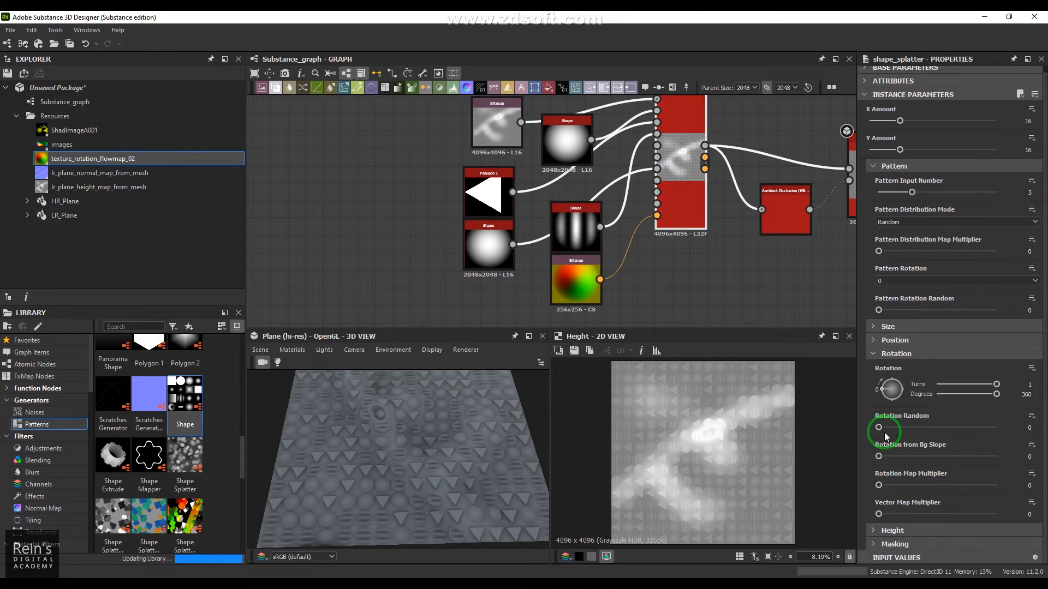
click(907, 530)
scroll(906, 530, down, 3)
click(960, 428)
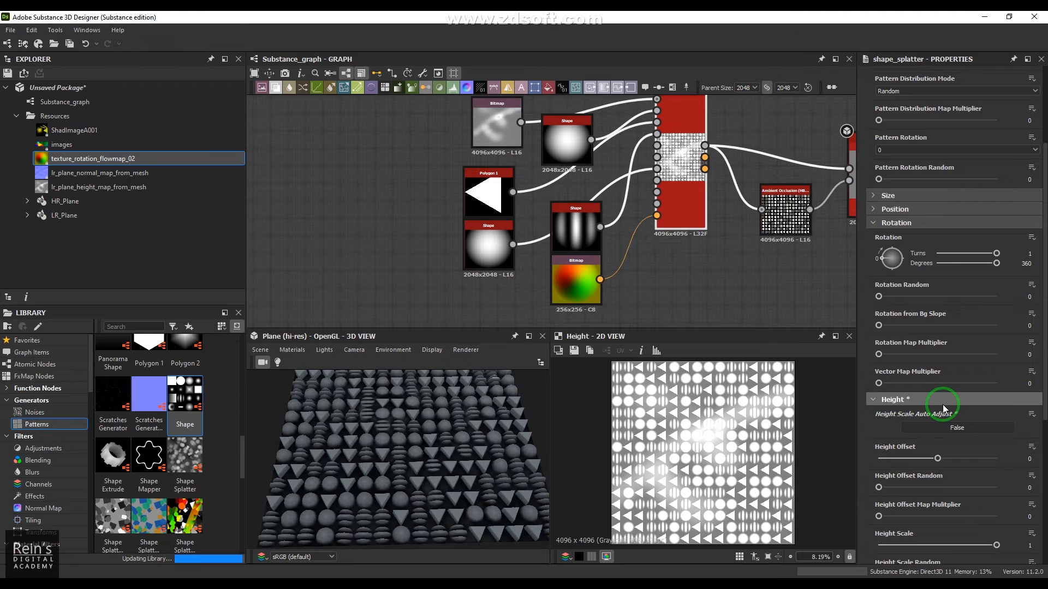
scroll(942, 404, down, 2)
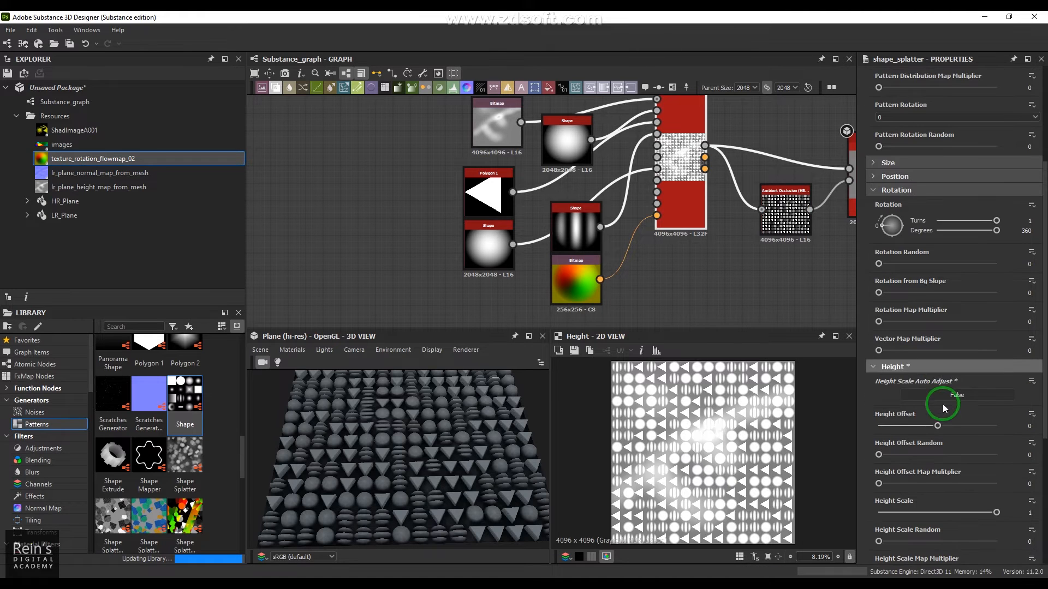
drag(879, 351, 993, 345)
click(758, 491)
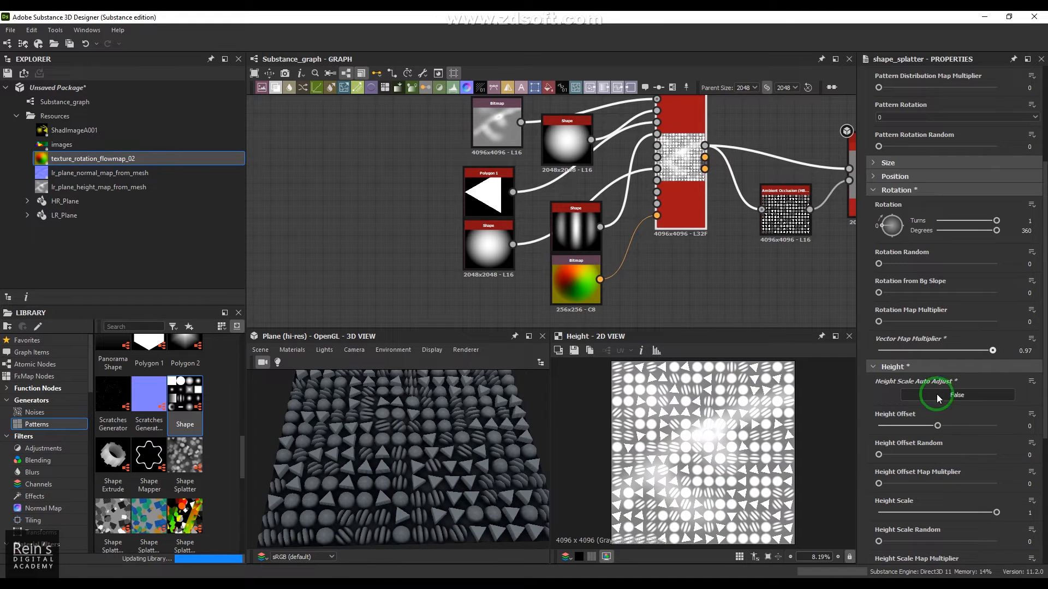
Step: Compare the position Vector Map Multiplier at 1 and 0, and leave it at 1
scroll(915, 390, up, 1)
click(898, 196)
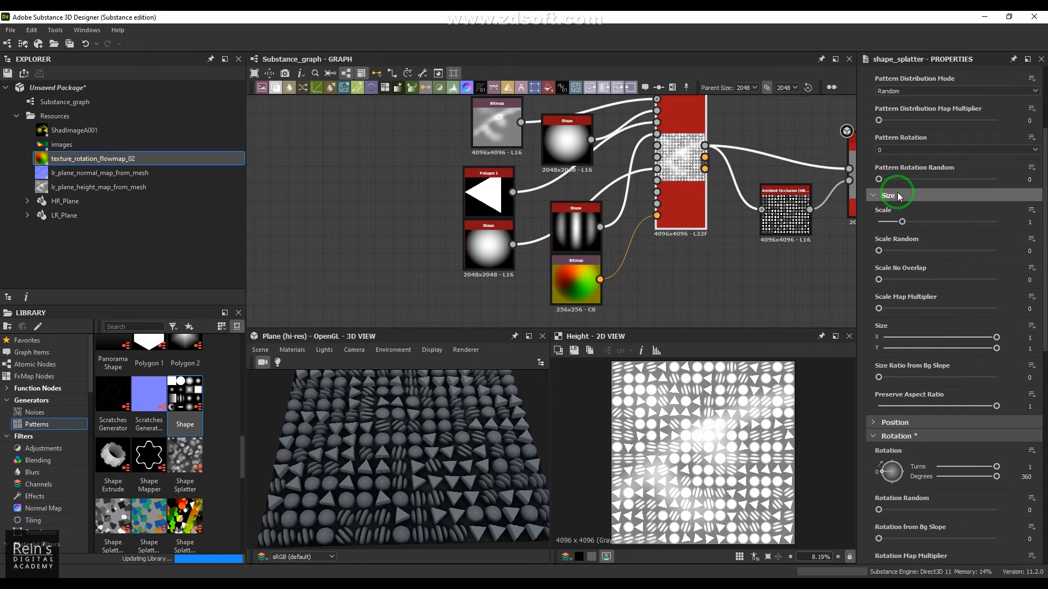
click(899, 196)
click(897, 209)
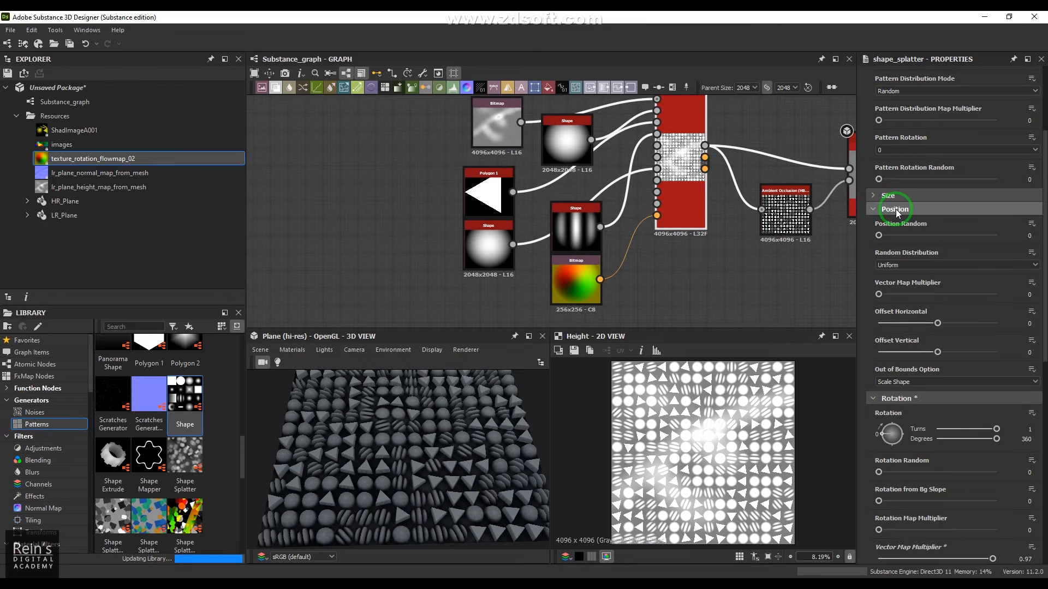
drag(879, 294, 1004, 295)
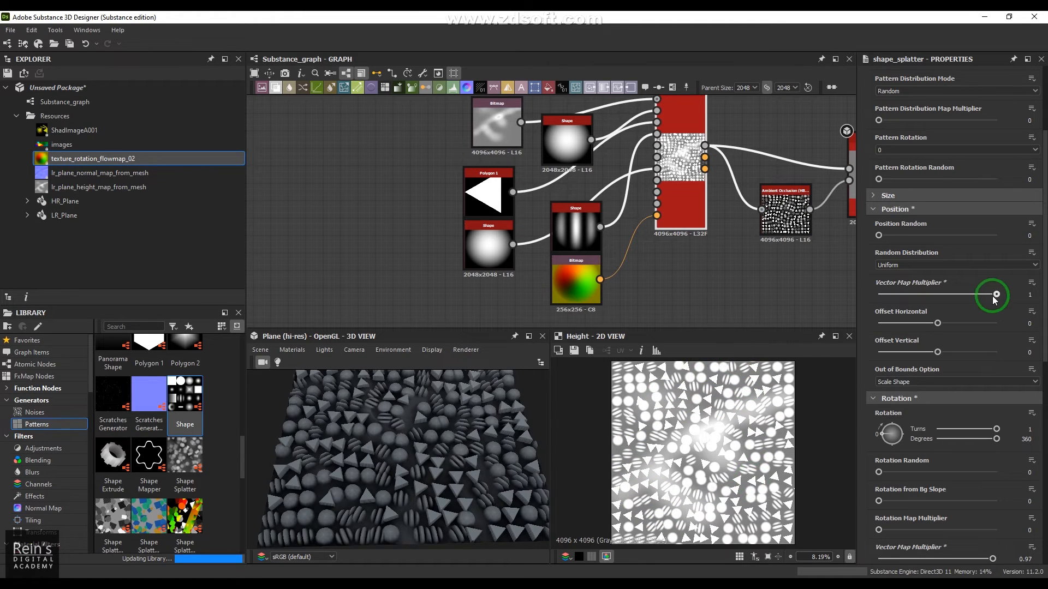
drag(996, 295, 862, 297)
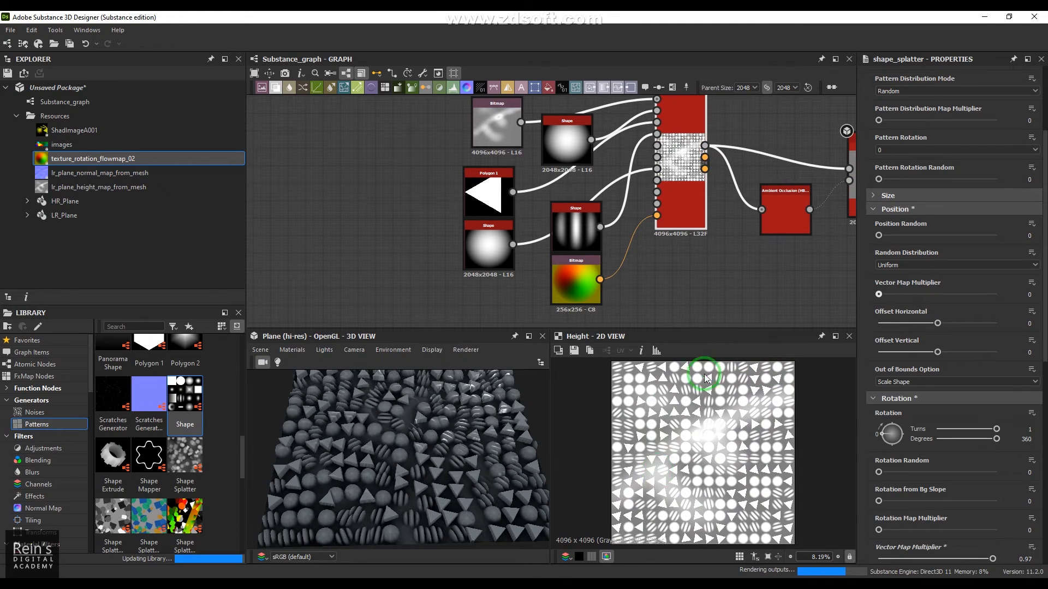
drag(878, 294, 1019, 299)
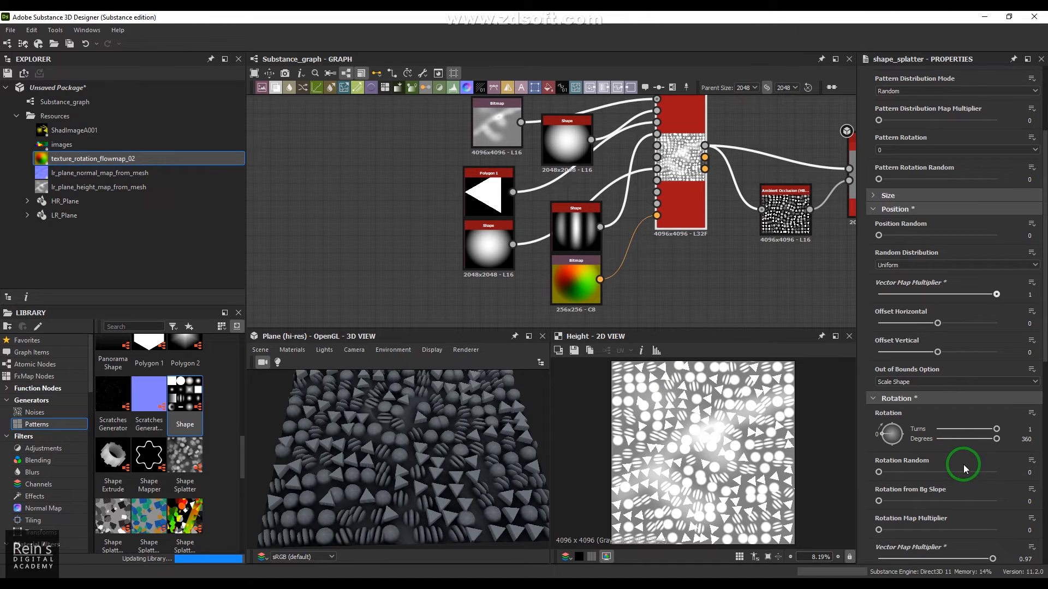
Step: Try Height Offset values of -0.47 and -0.95 while orbiting the plane, and set it to 0.1
scroll(964, 467, down, 9)
scroll(963, 465, down, 3)
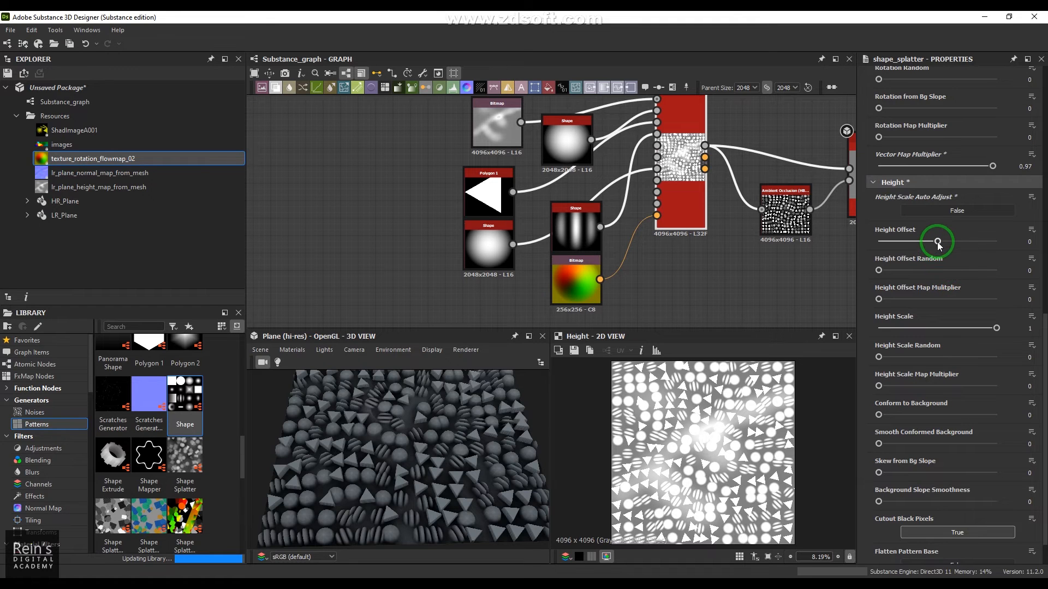
drag(938, 244, 909, 241)
click(415, 453)
drag(418, 467, 431, 438)
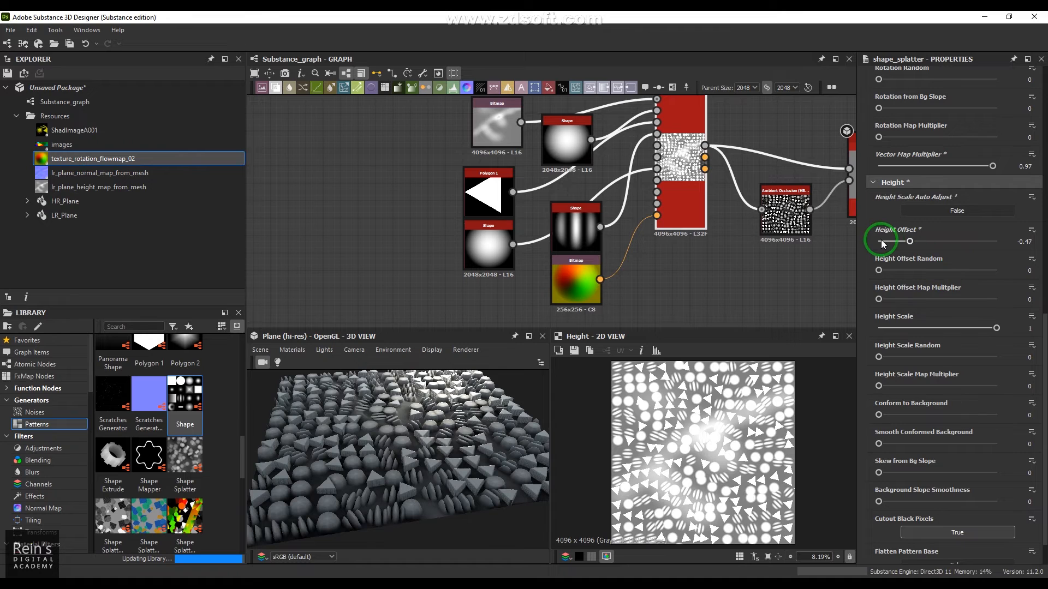
drag(882, 241, 883, 241)
double_click(1024, 241)
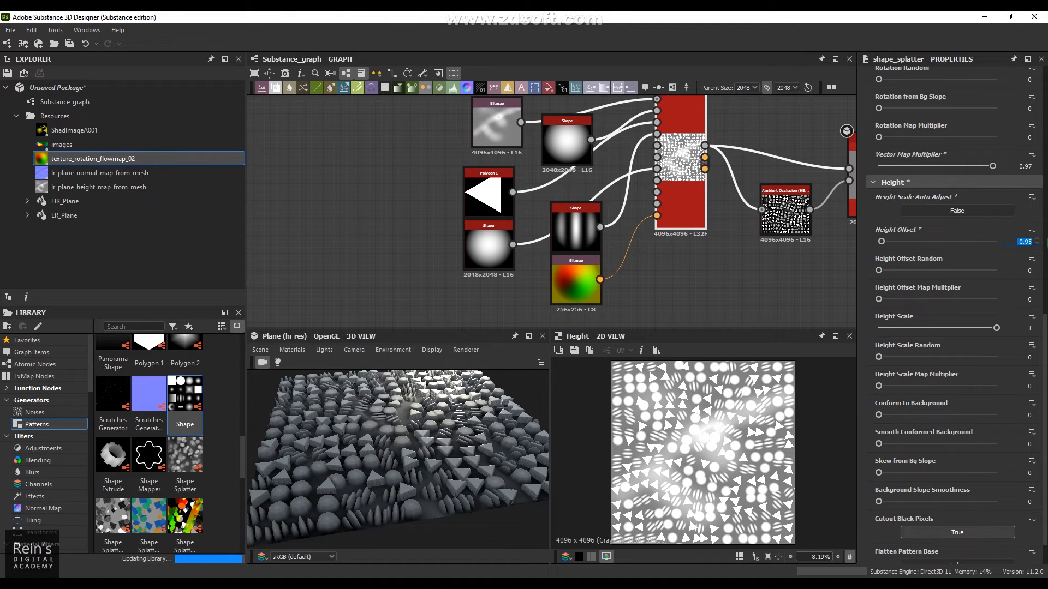
text(0.1)
key(Return)
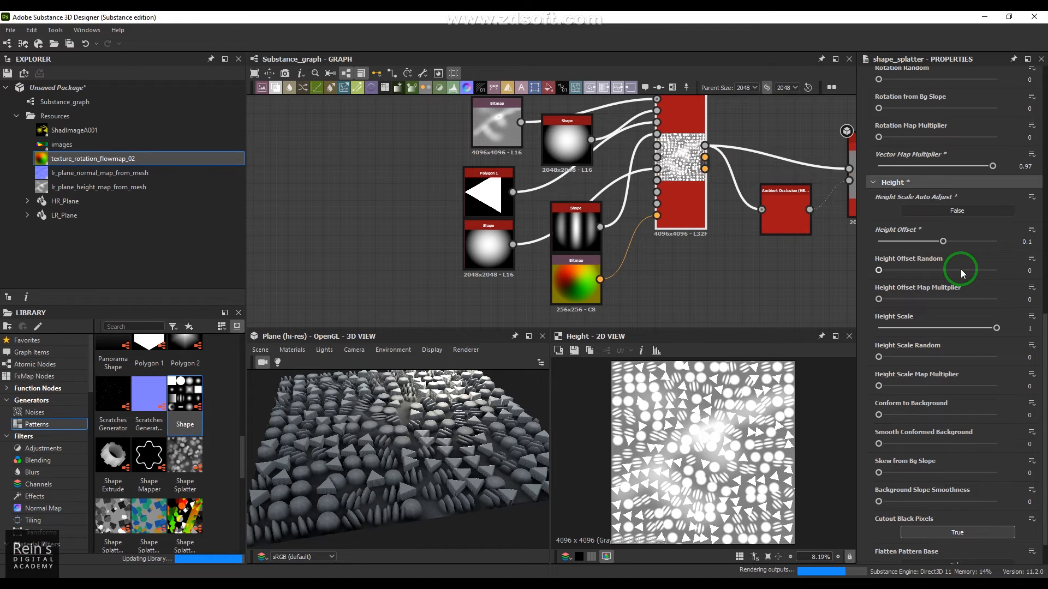
Step: Turn Height Scale Auto Adjust back on and raise Height Offset through 0.71 to 1
click(946, 211)
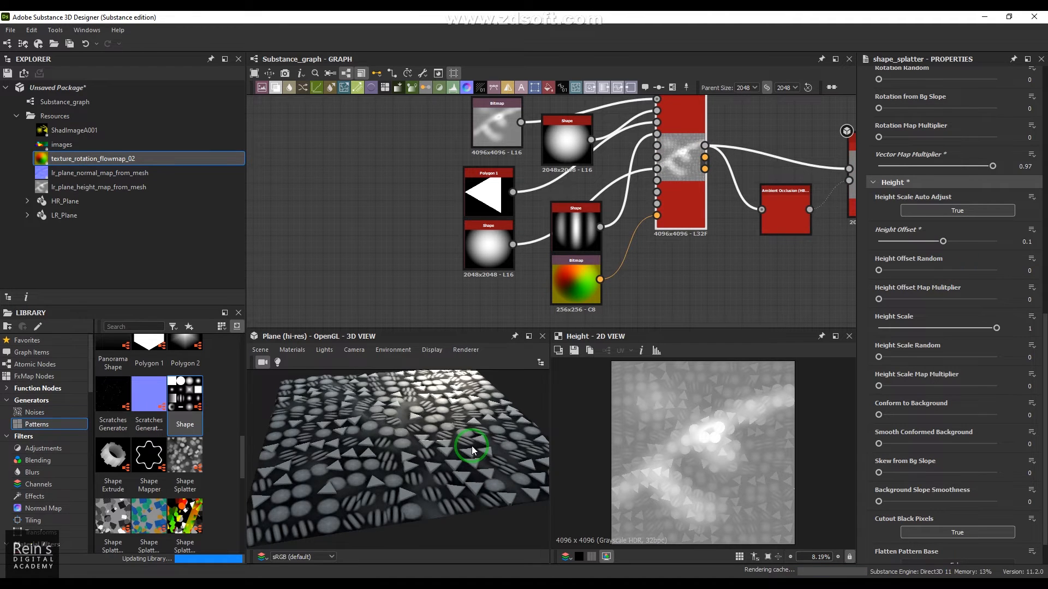
drag(943, 241, 979, 242)
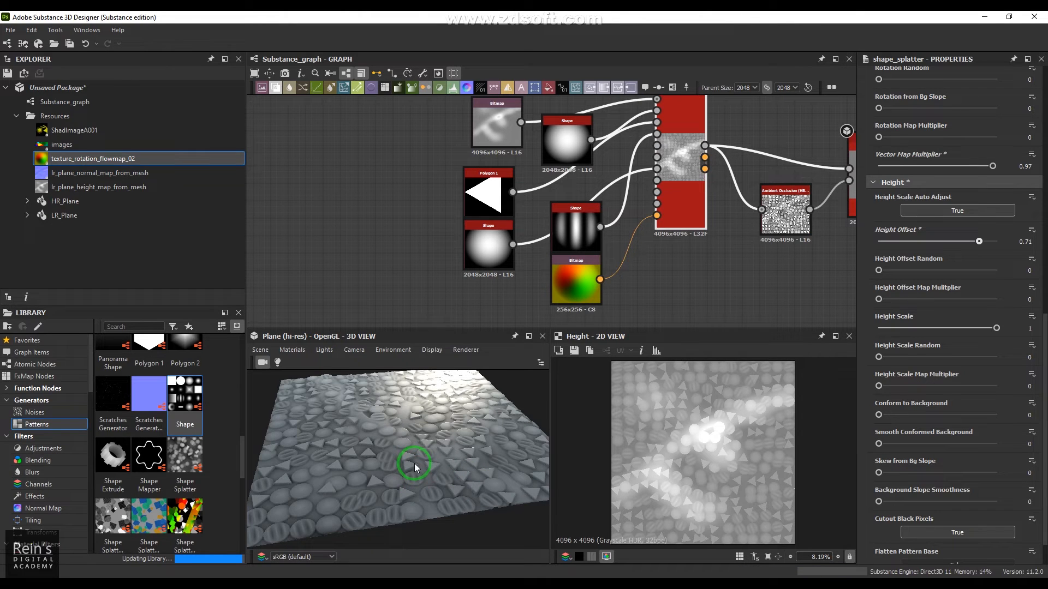
drag(979, 245, 1004, 250)
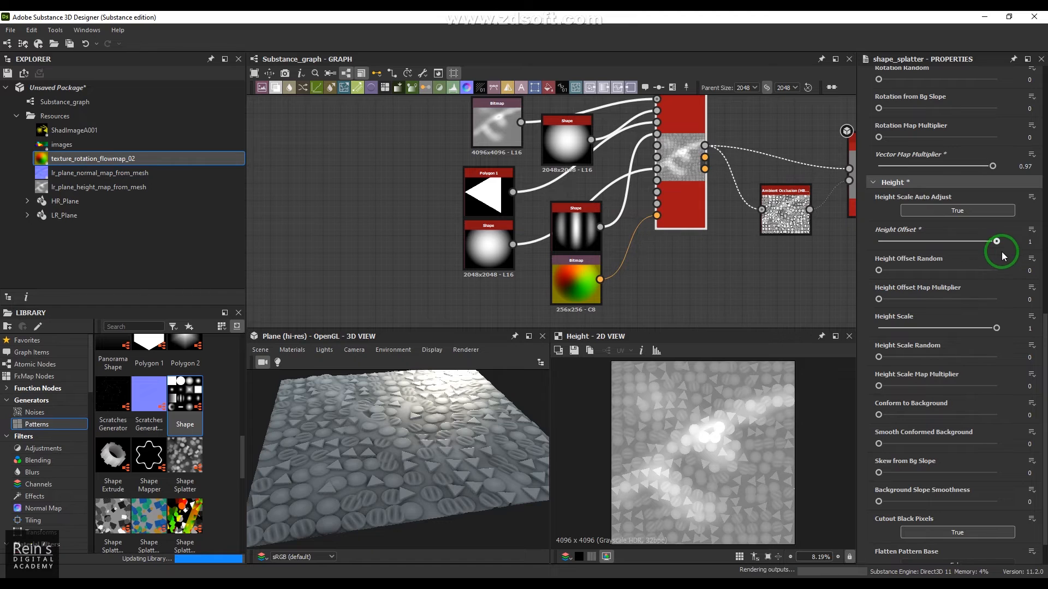
drag(595, 457, 575, 460)
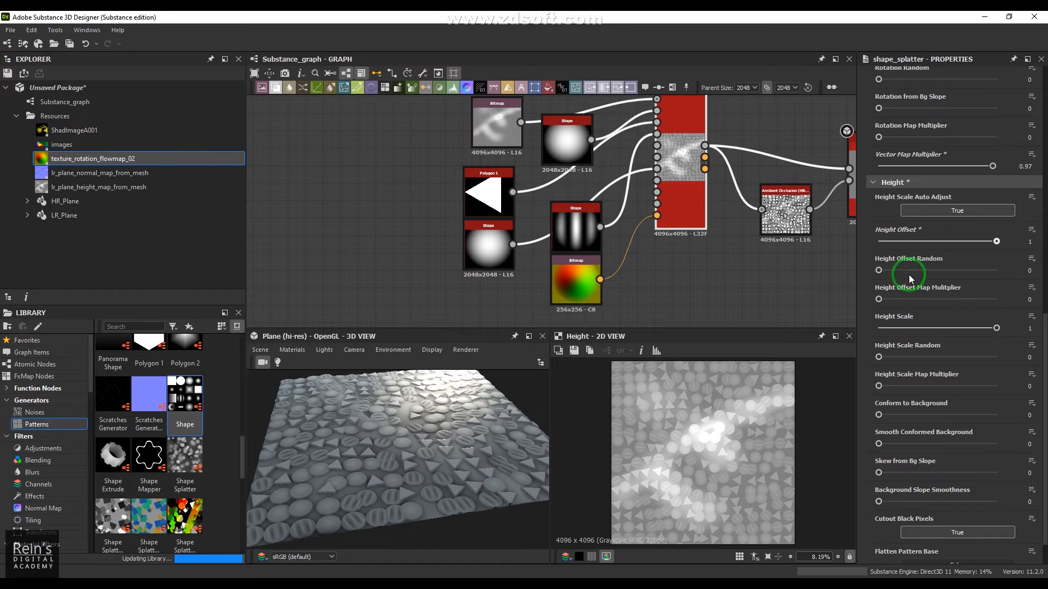
Step: Try Height Offset Random at 1, inspect the plane up close, and reset Height Offset and Height Offset Random
drag(878, 270, 1002, 281)
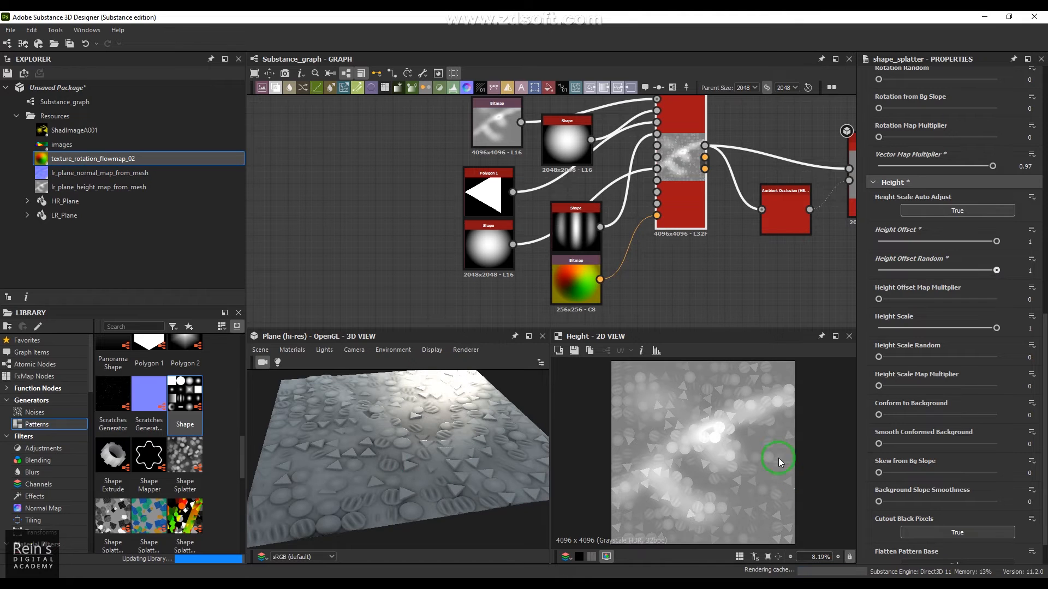
scroll(386, 479, up, 5)
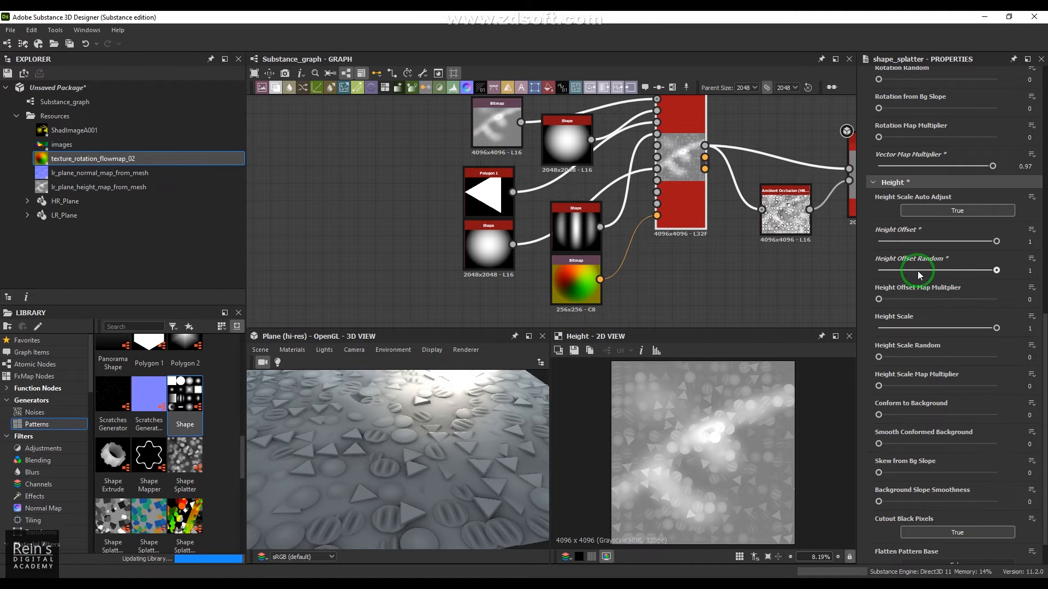
click(1031, 230)
click(1009, 281)
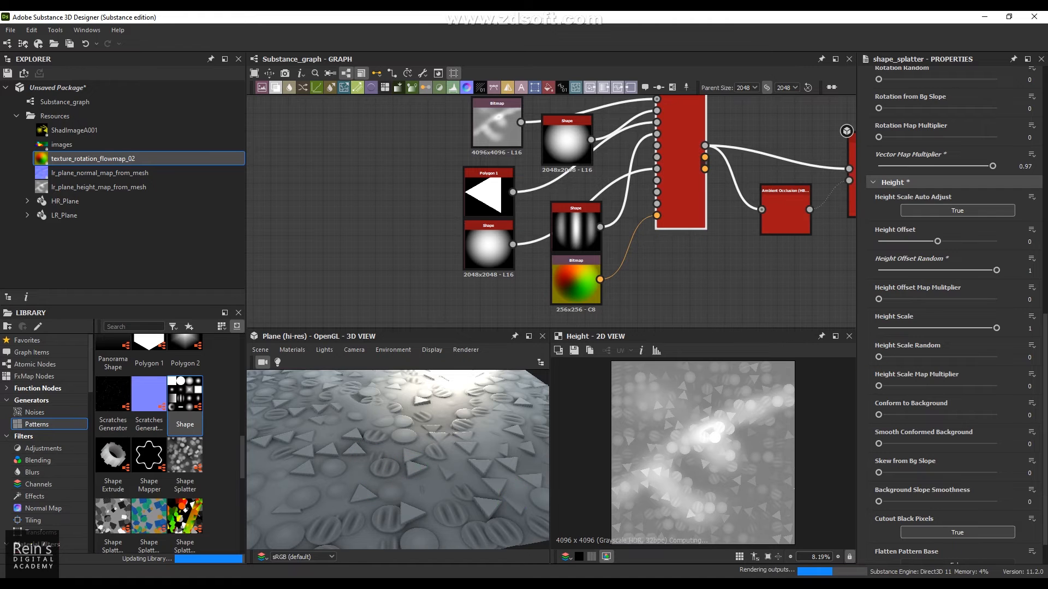
click(1032, 260)
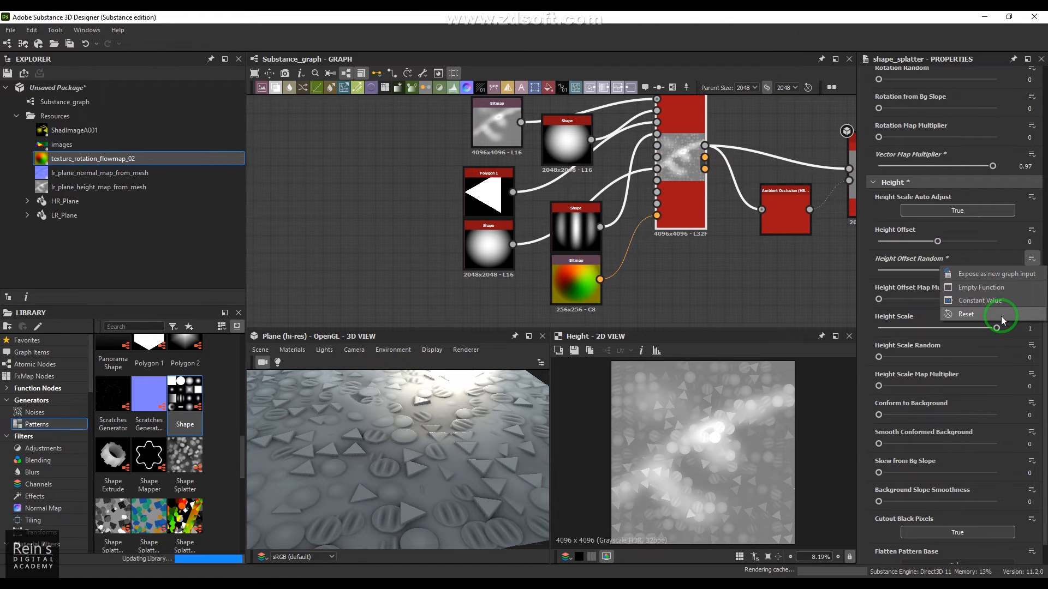
click(1001, 312)
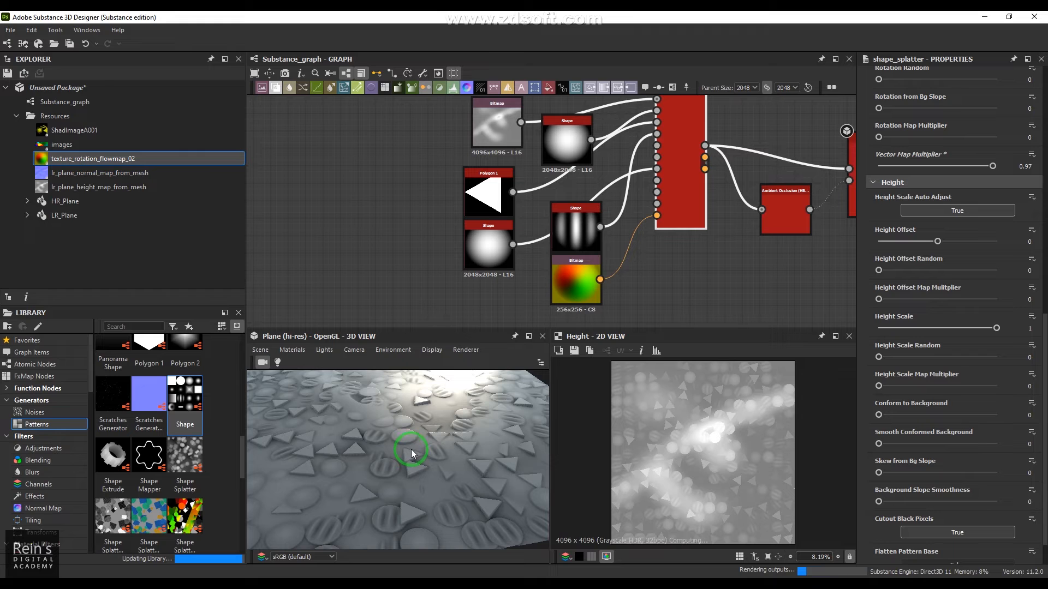
Step: Move the lower paraboloid Shape's link from Shape Rotation to the Height Offset input, and set Height Offset Map Multiplier to 1
click(474, 352)
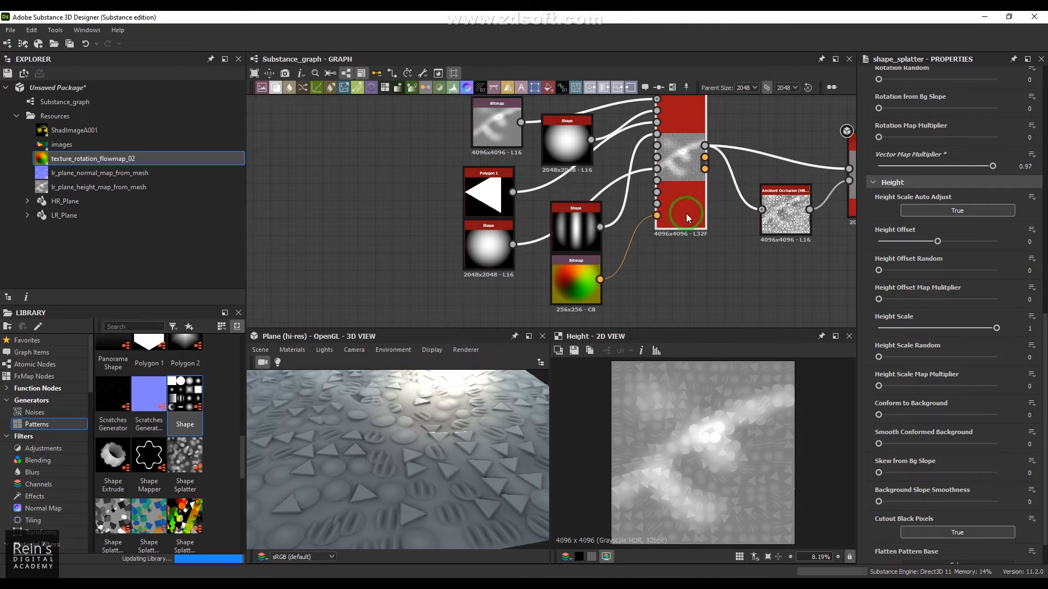
click(657, 181)
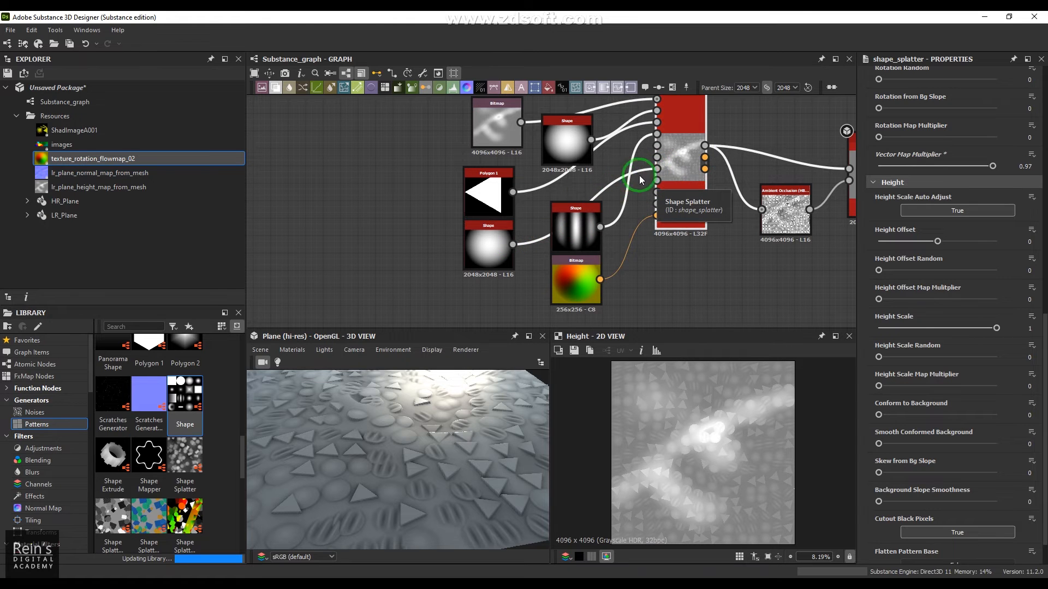
click(646, 172)
drag(512, 245, 647, 180)
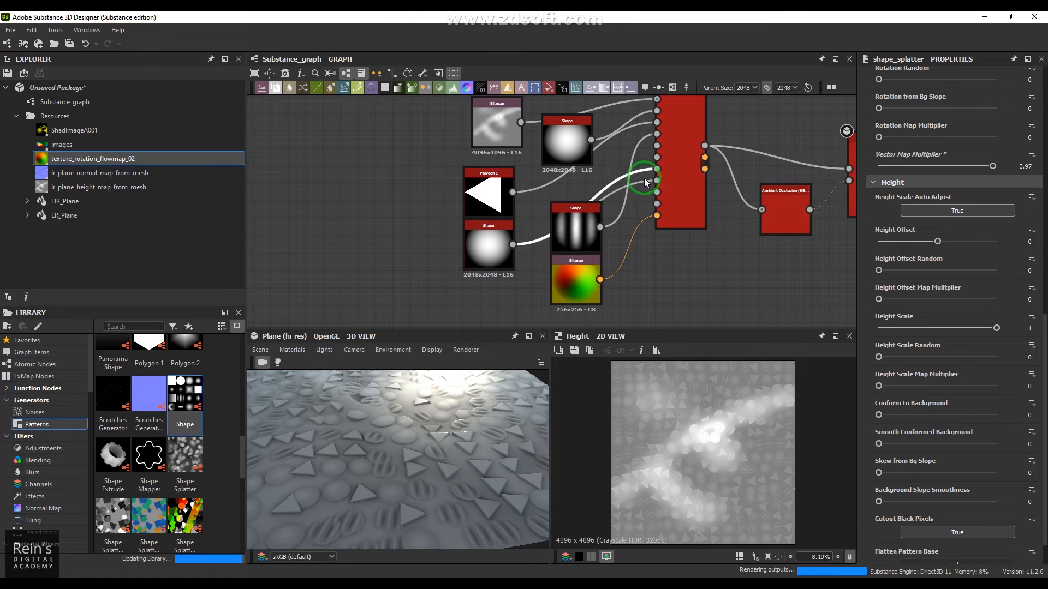
click(669, 196)
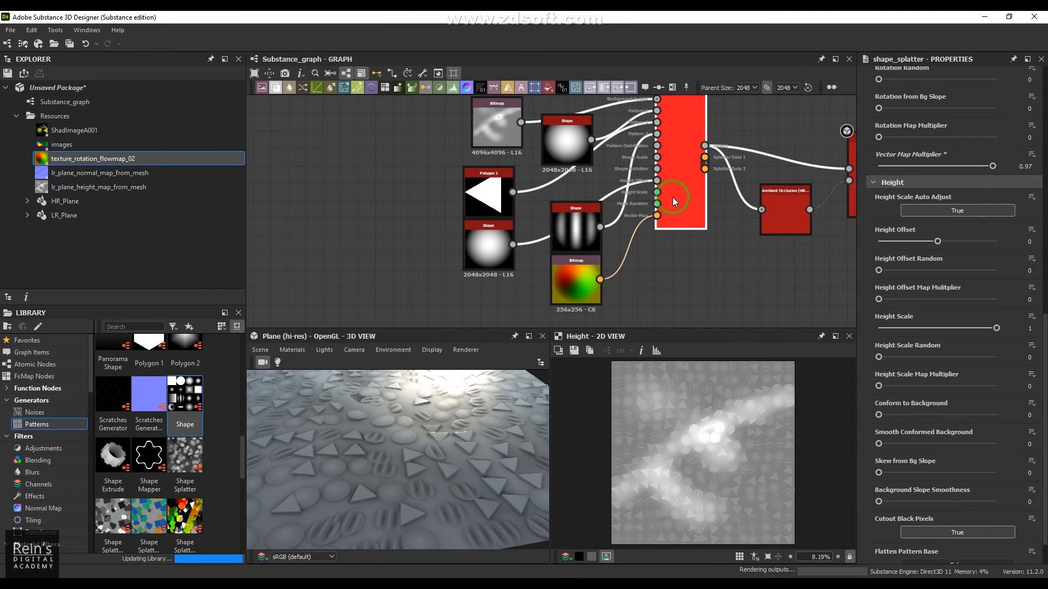
drag(893, 299, 1006, 299)
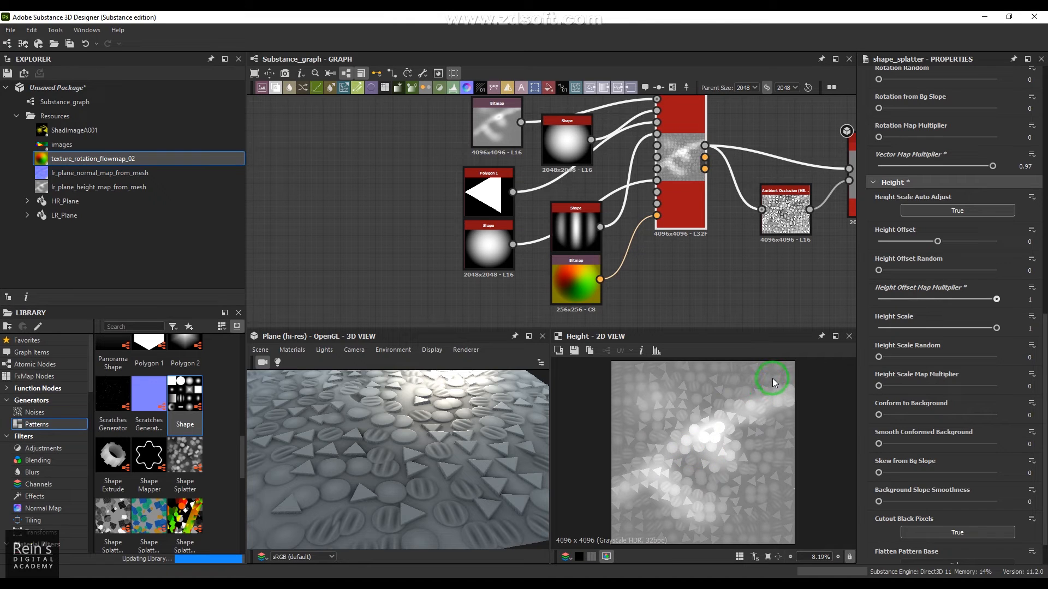
Step: Reduce the lower paraboloid Shape's Scale to 0.55 and return to the Shape Splatter's parameters
click(480, 248)
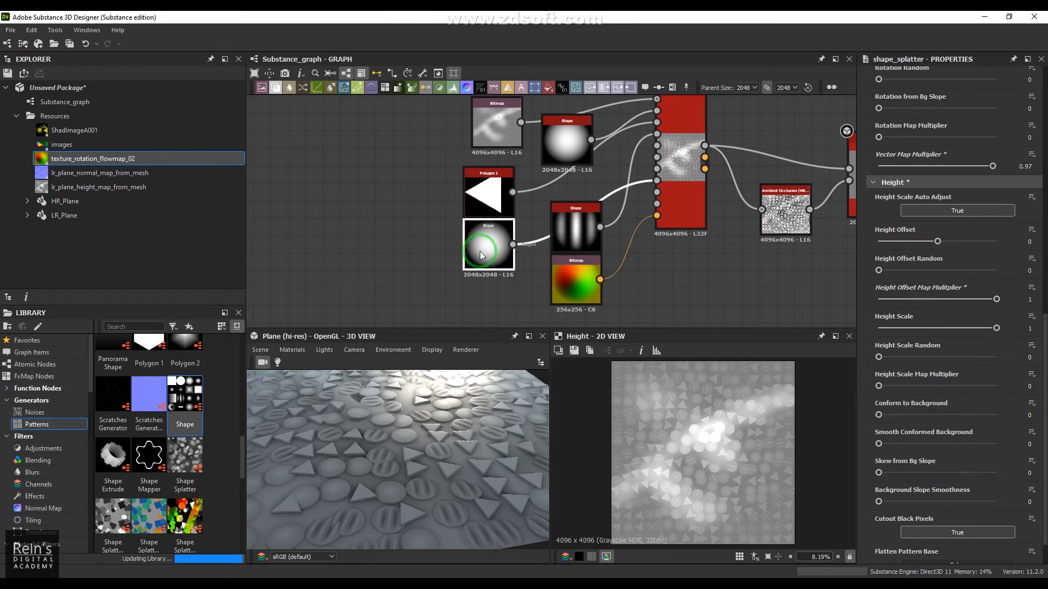
drag(997, 186, 989, 186)
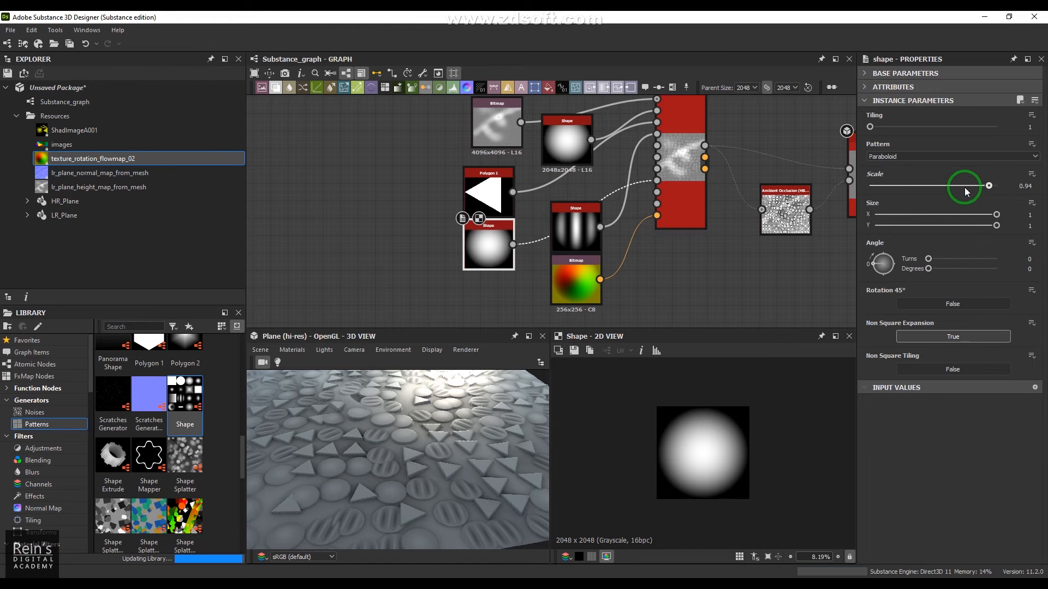
click(940, 186)
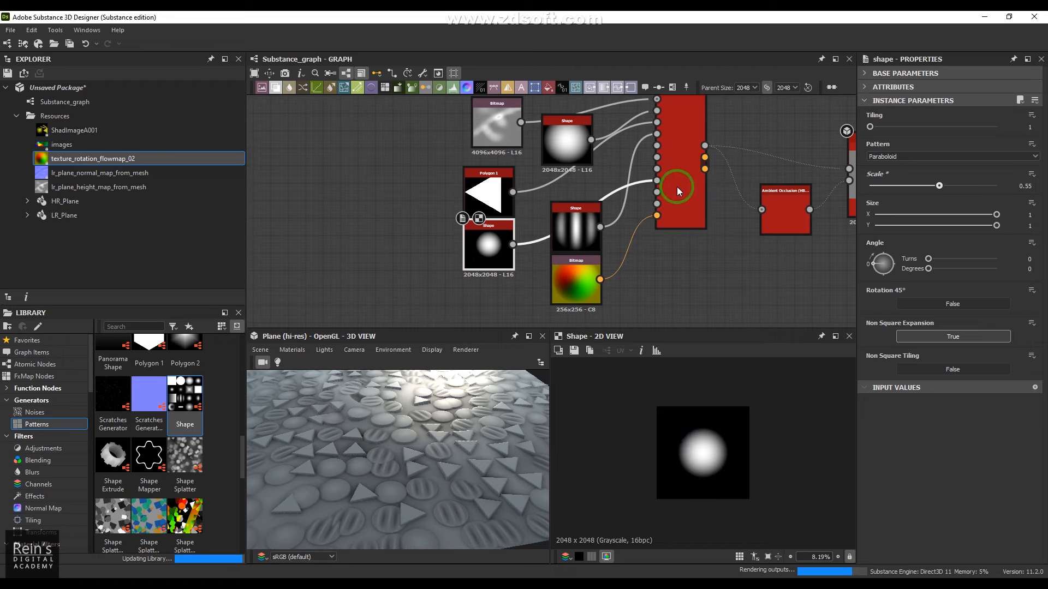
click(690, 191)
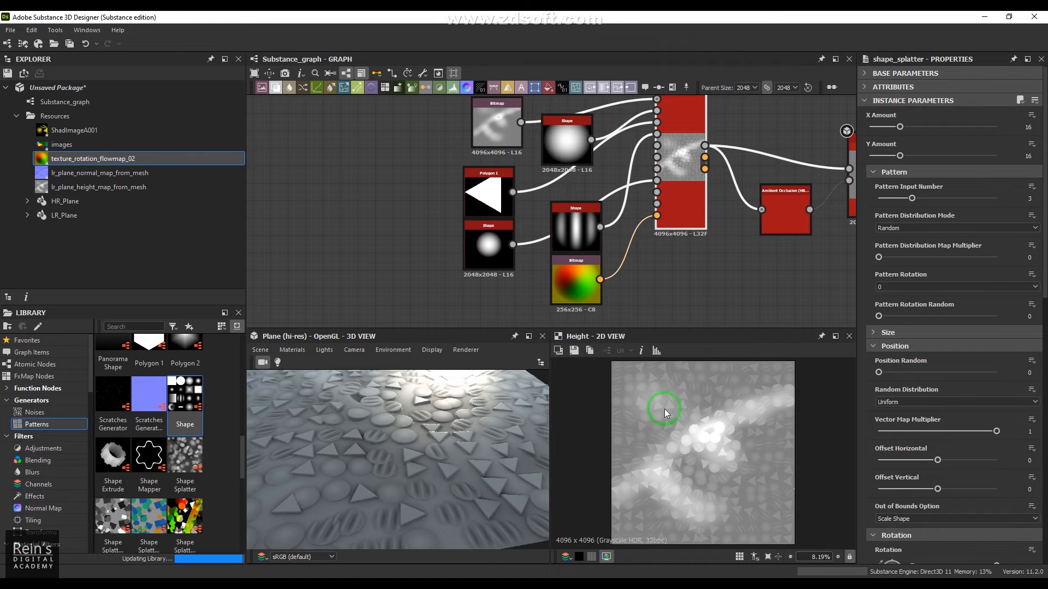
Step: Collapse Position and Rotation, compare Height Offset Map Multiplier at 0 and 1, and reset it to 0
click(893, 349)
click(889, 360)
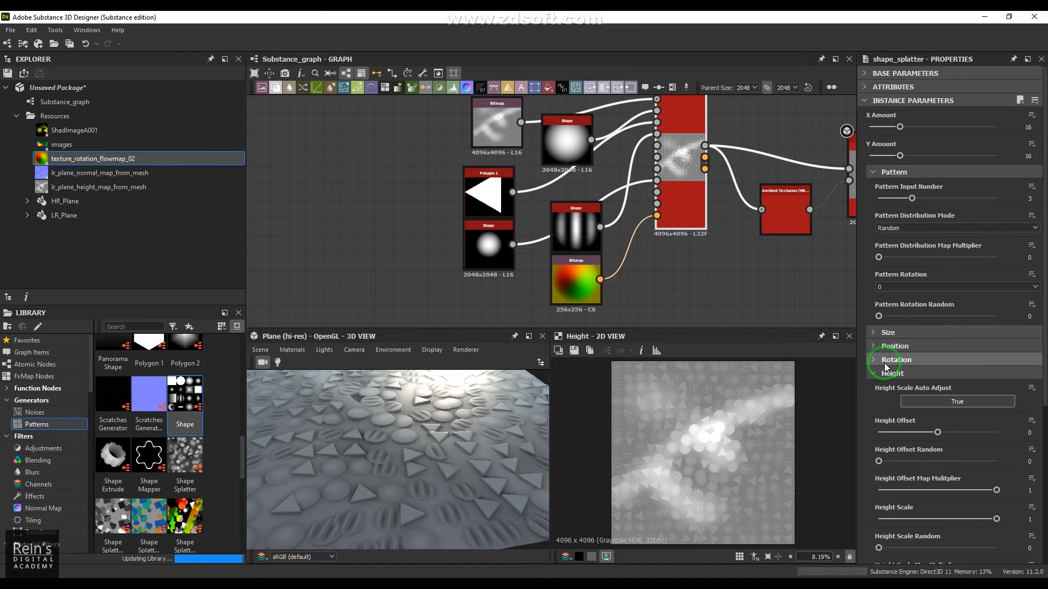
scroll(885, 394, down, 2)
scroll(934, 457, down, 1)
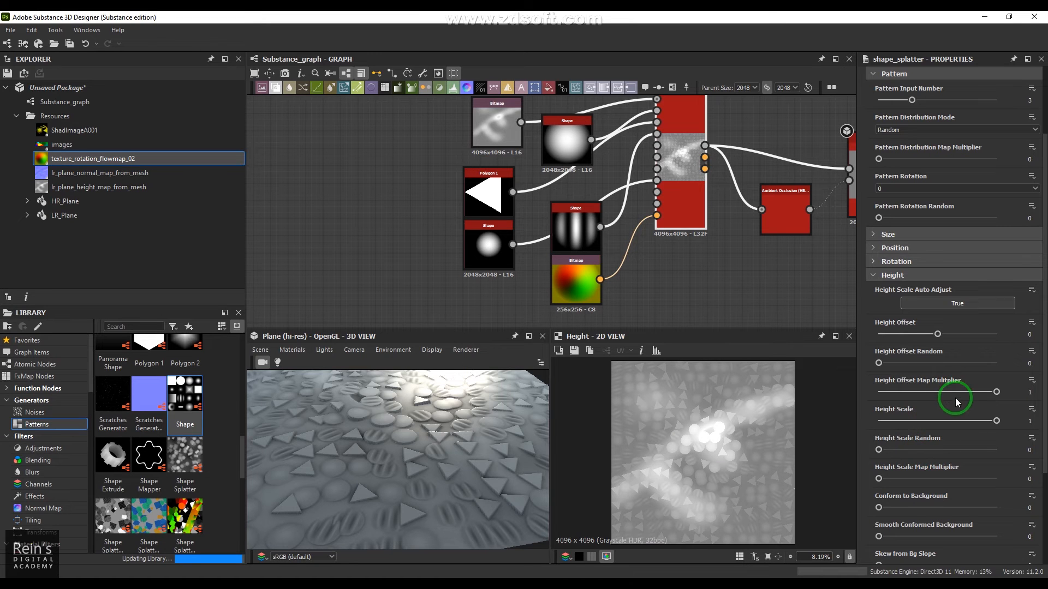
drag(981, 392, 866, 391)
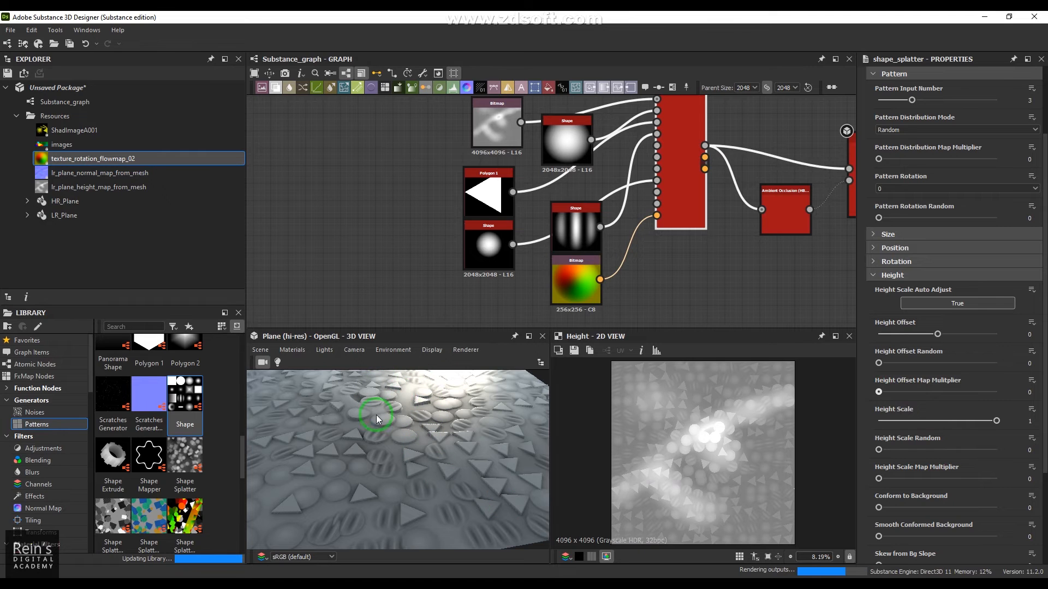
click(481, 247)
drag(878, 392, 1002, 391)
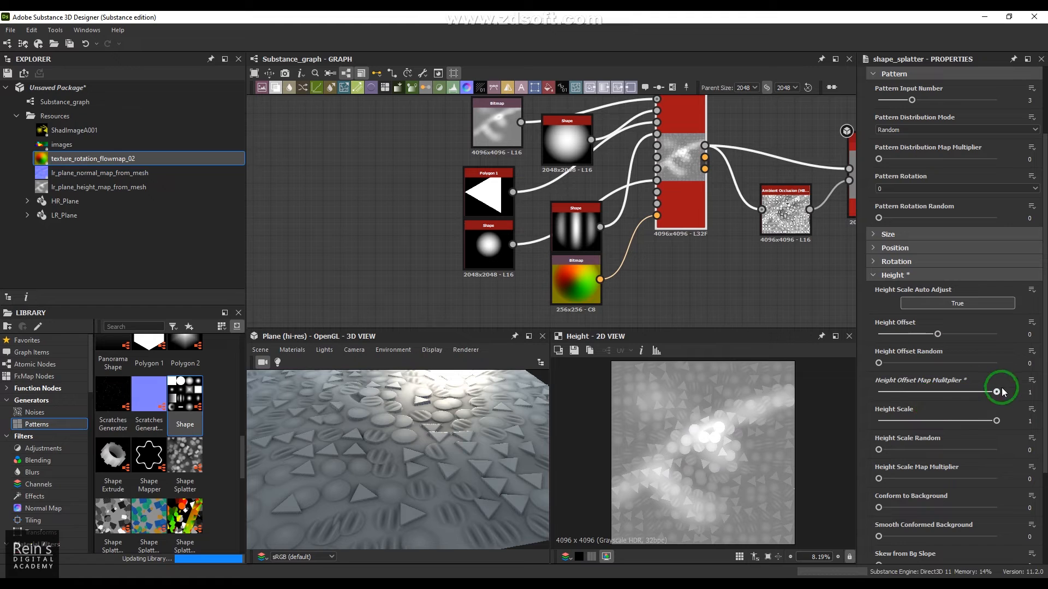
click(1031, 380)
click(998, 436)
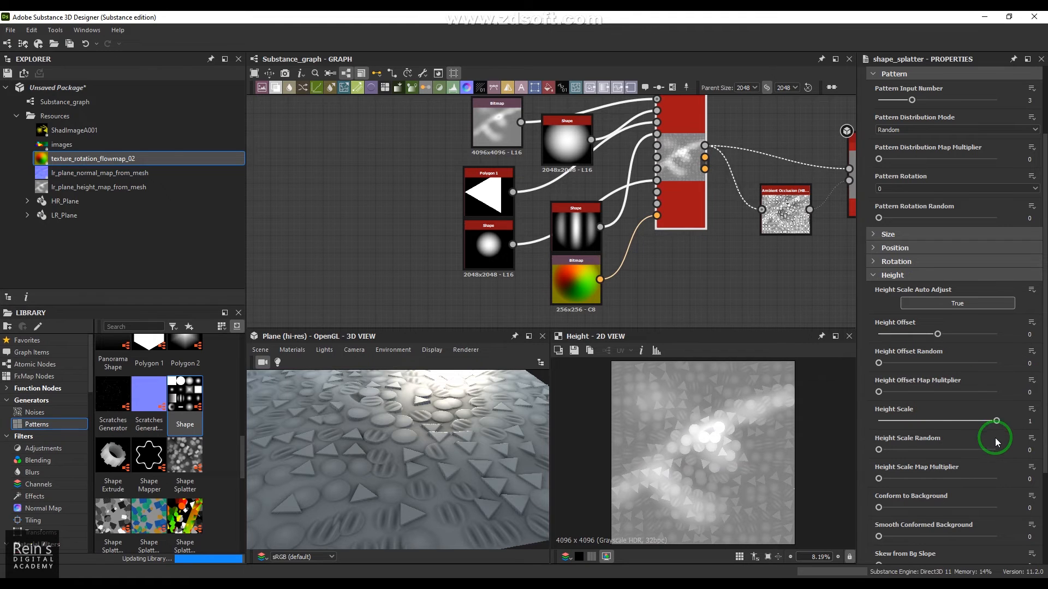
Step: Try Height Scale at 0.15, raise it to 0.71, and set Height Scale Random to 0.78
click(898, 421)
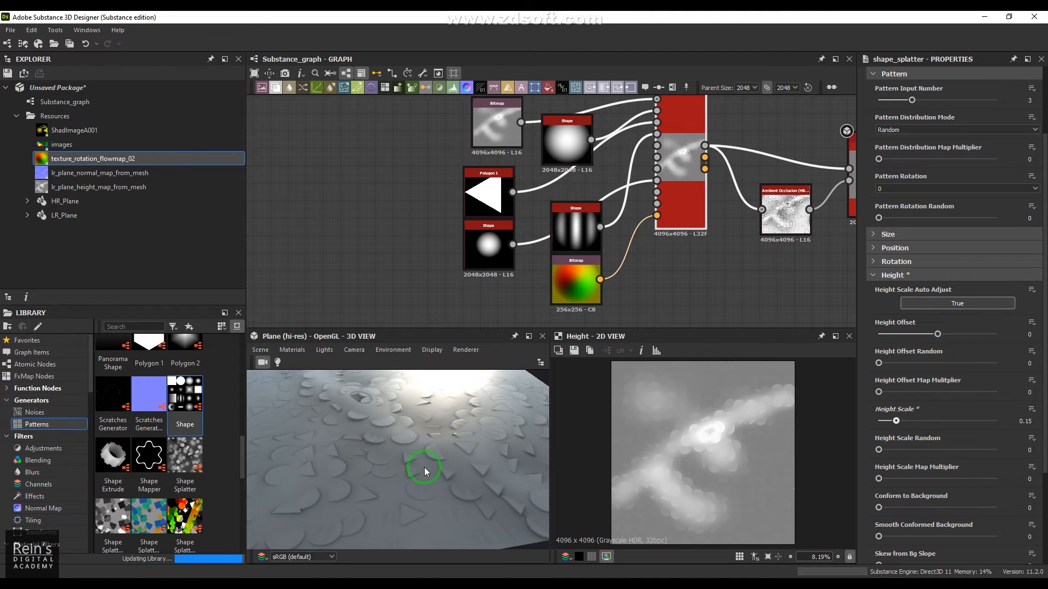
scroll(424, 467, down, 2)
click(963, 421)
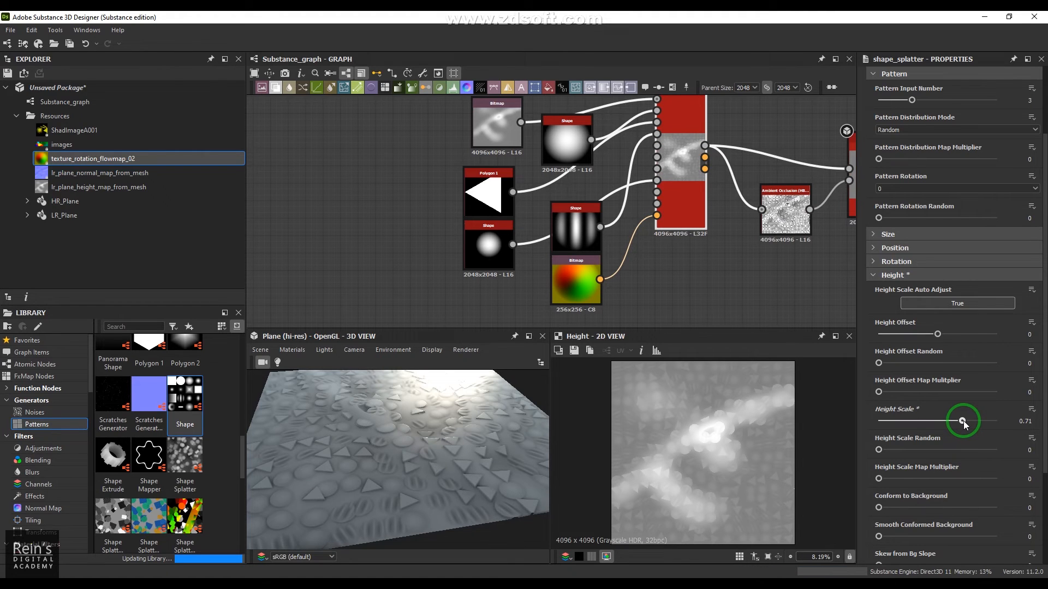
click(971, 450)
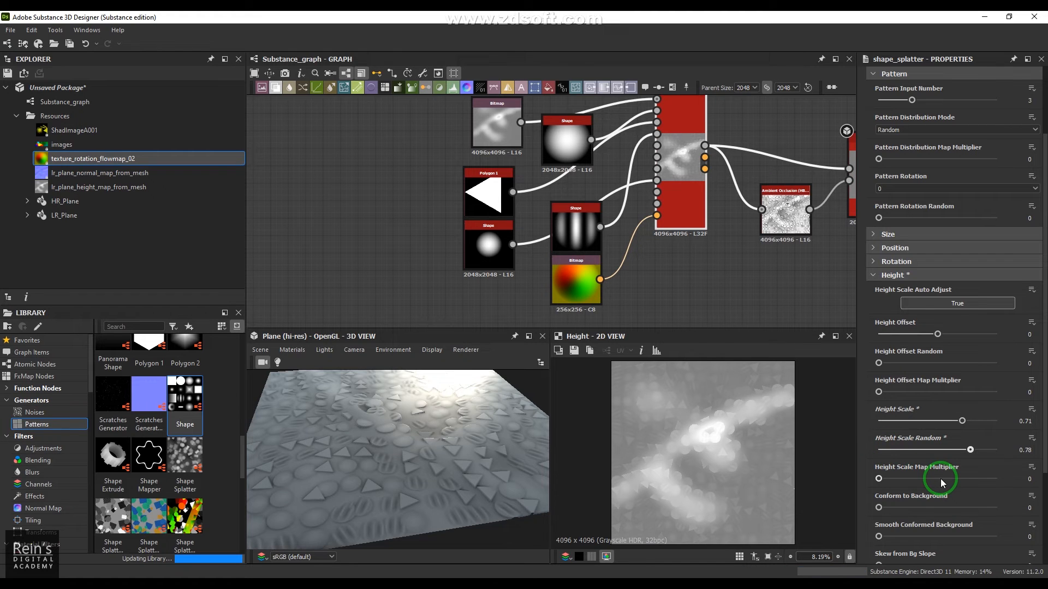
Step: Link the lower paraboloid Shape to the Shape Splatter's Height Scale input and set Height Scale Map Multiplier to 1
drag(512, 244, 671, 191)
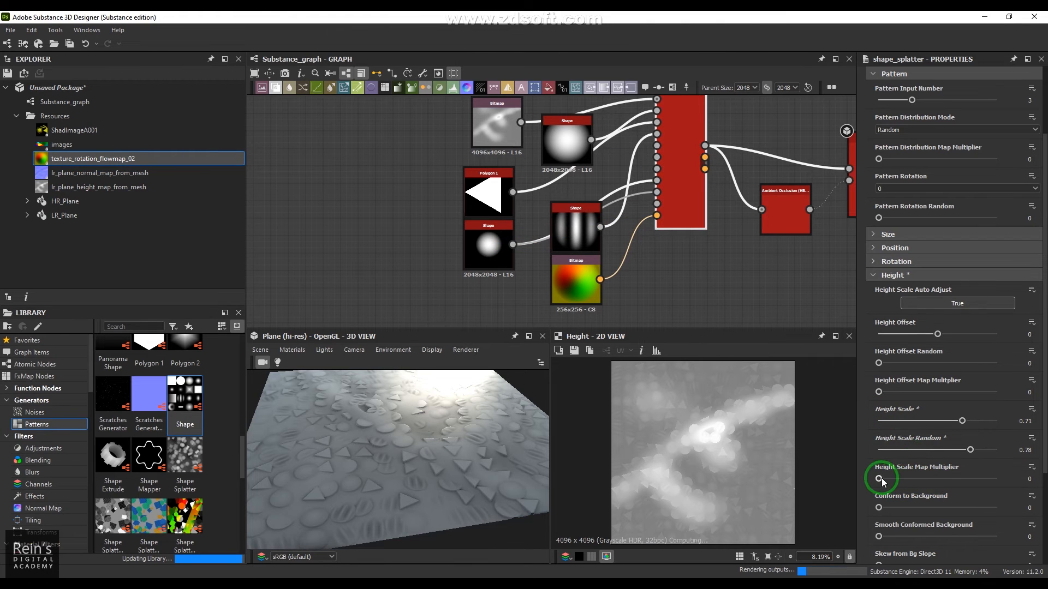
drag(879, 480, 984, 478)
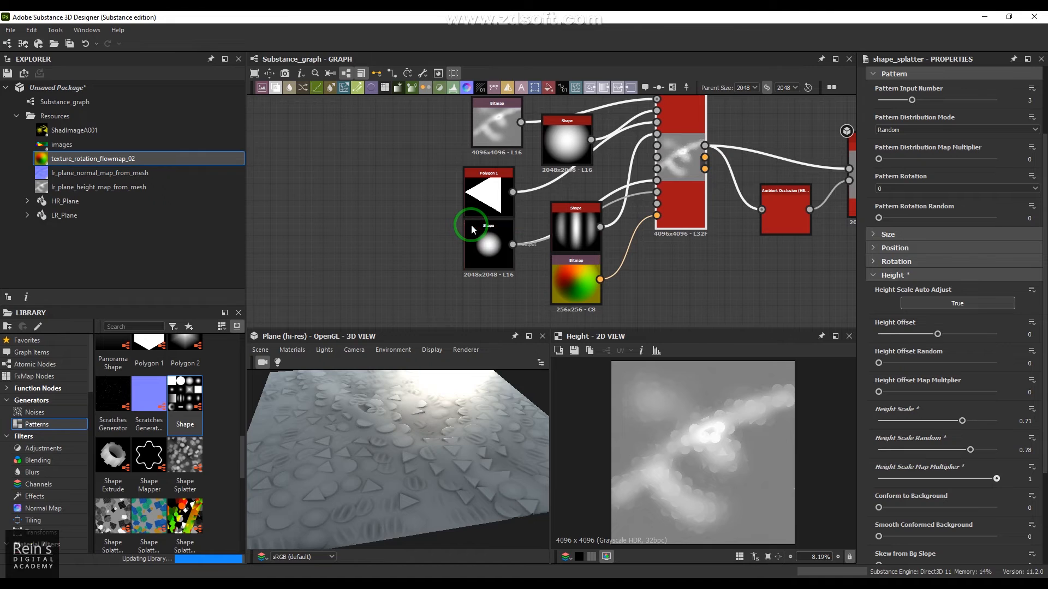
Step: Reset Height Scale Random to its default and bring Height Scale Map Multiplier back down to 0
click(1028, 441)
click(1001, 493)
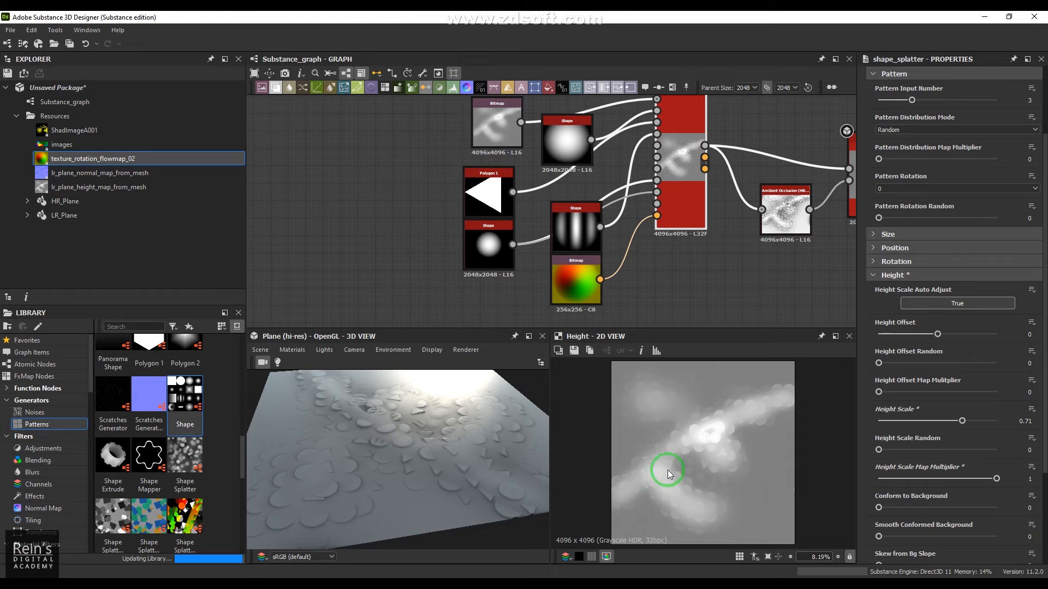
drag(996, 478, 870, 481)
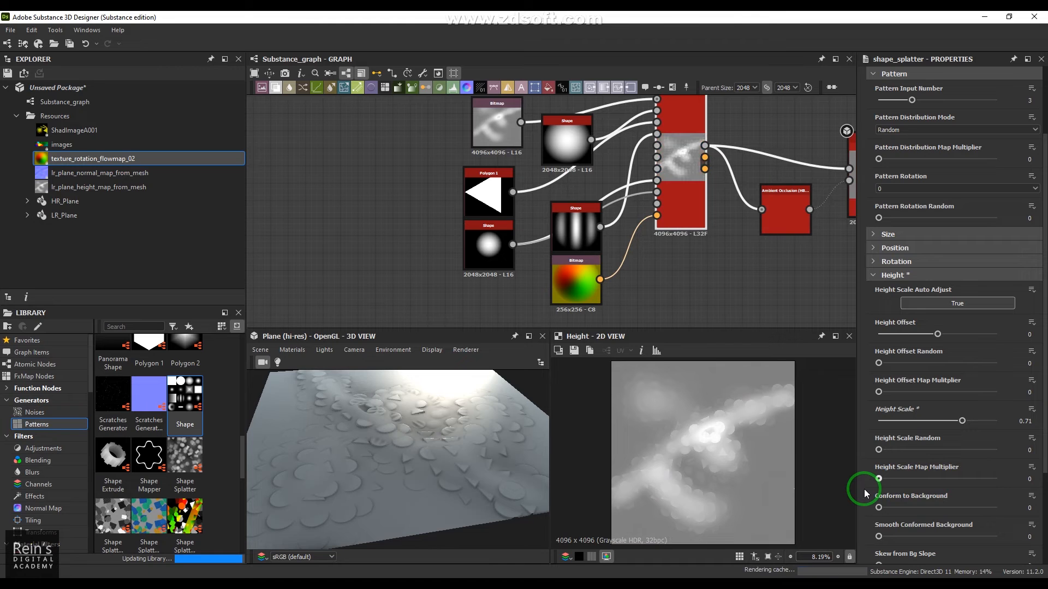
scroll(935, 503, down, 2)
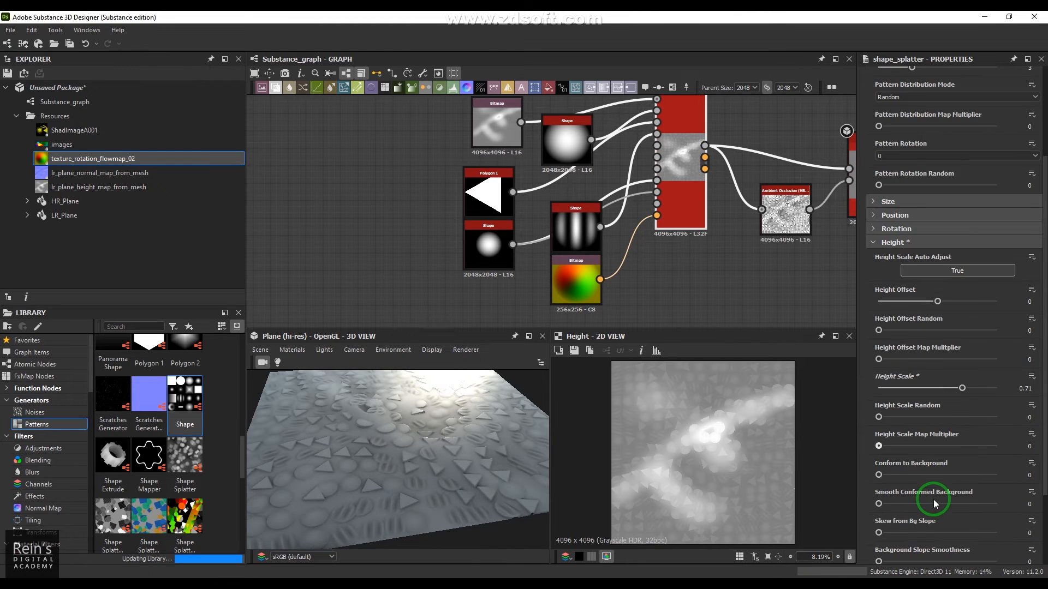
scroll(929, 442, down, 2)
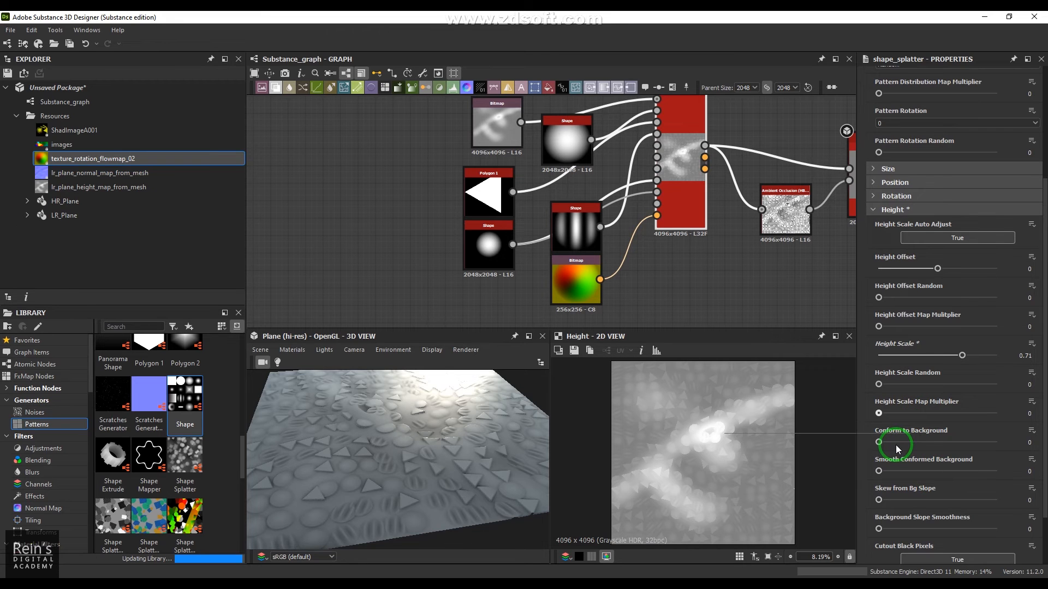
Step: Replace the high-resolution plane in the 3D view with a sphere to preview the scattered patterns
click(261, 350)
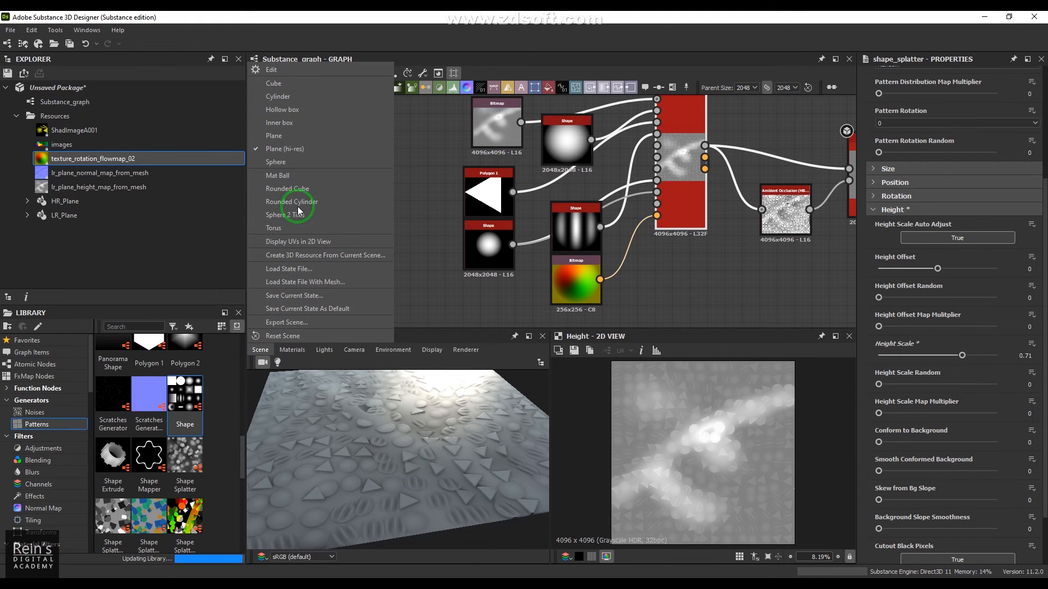
click(307, 162)
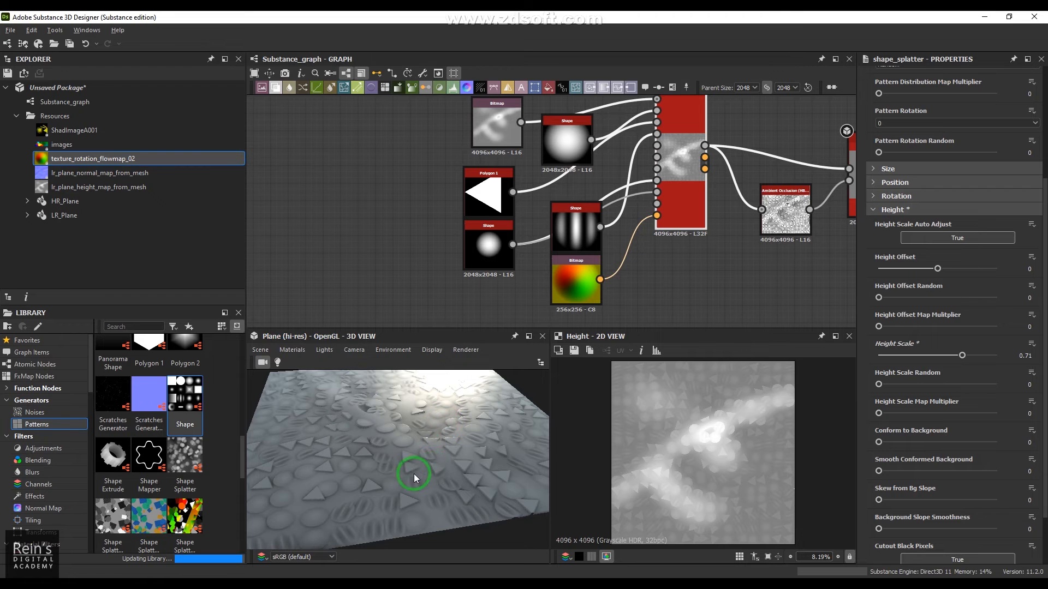
drag(416, 474, 410, 467)
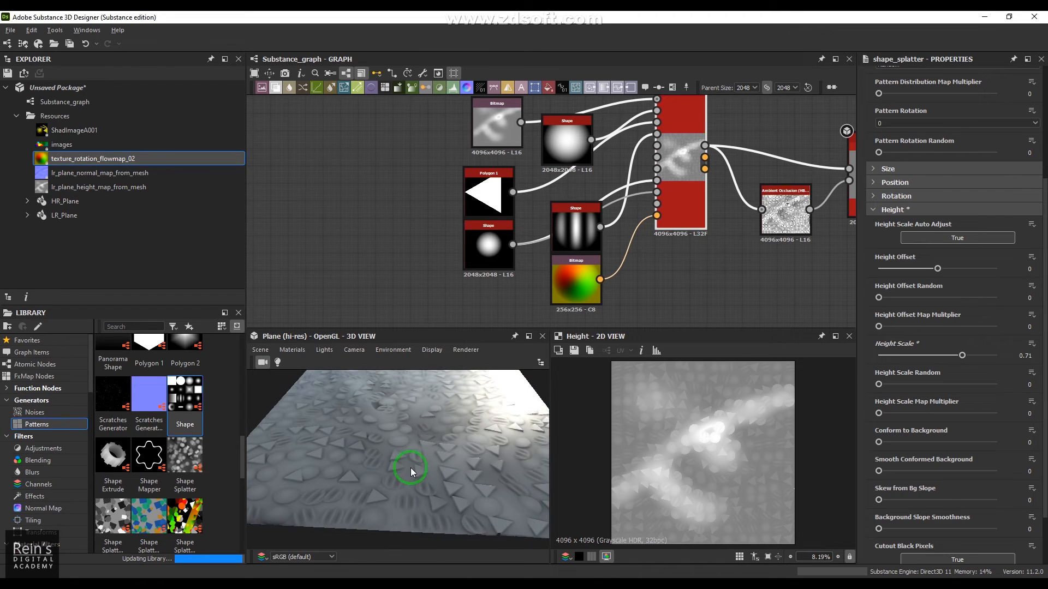
click(257, 349)
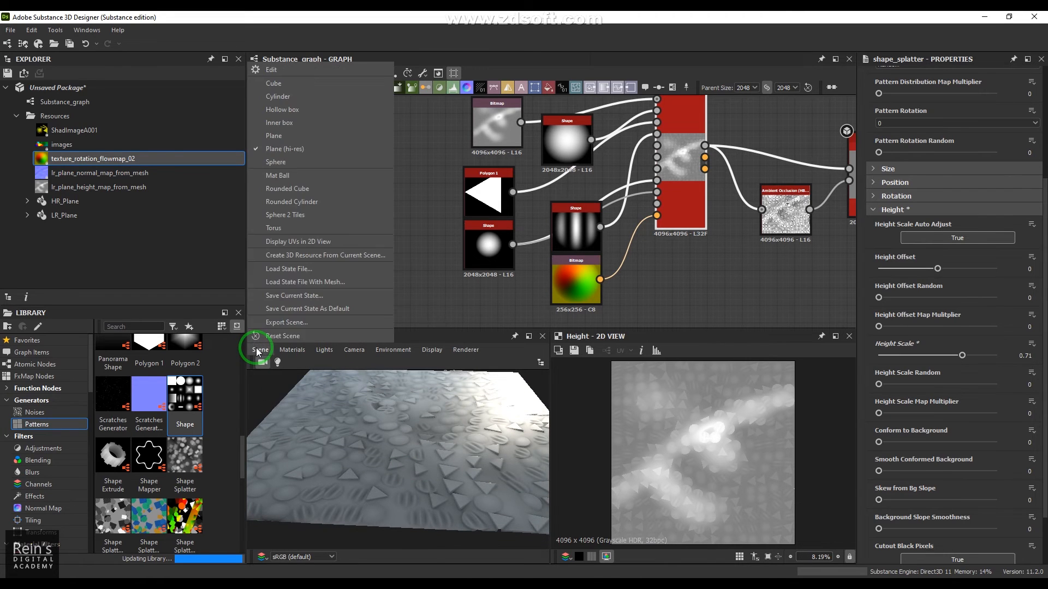
click(288, 160)
drag(394, 474, 431, 469)
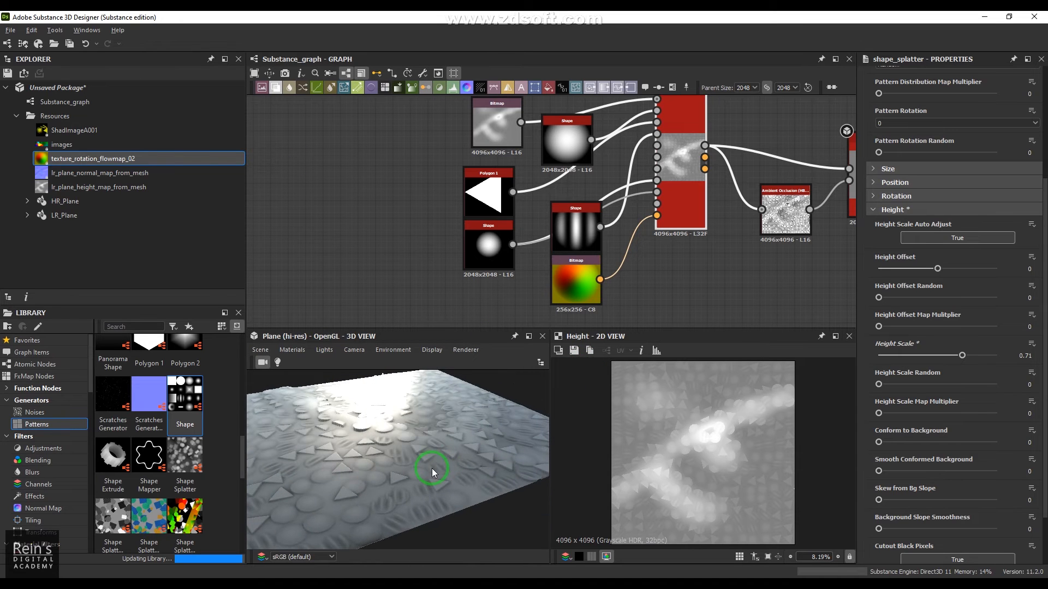
click(270, 350)
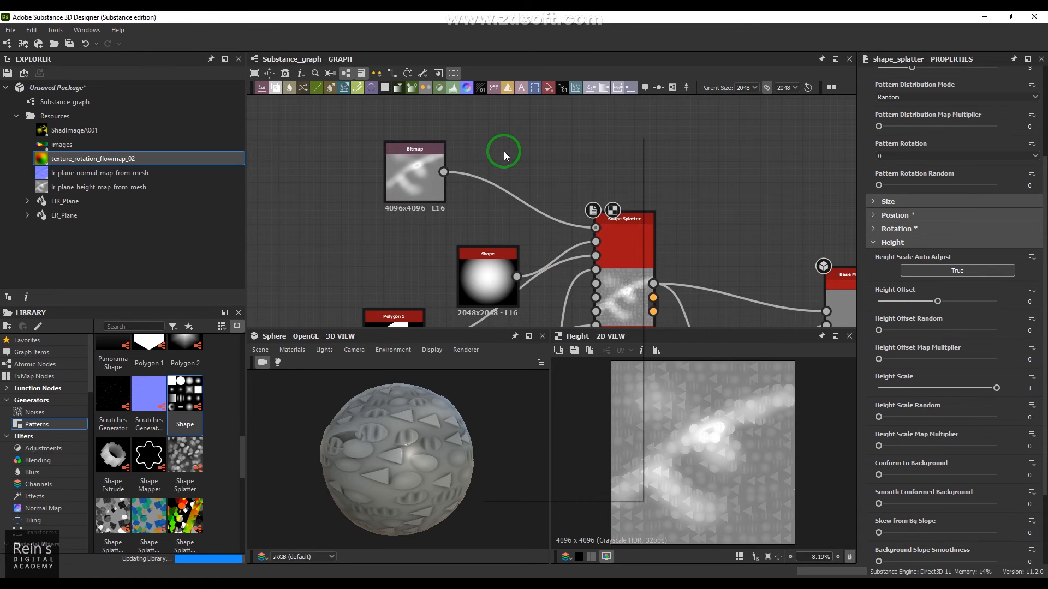
Step: Add a Clouds 2 noise node to the graph near the height map Bitmap
key(space)
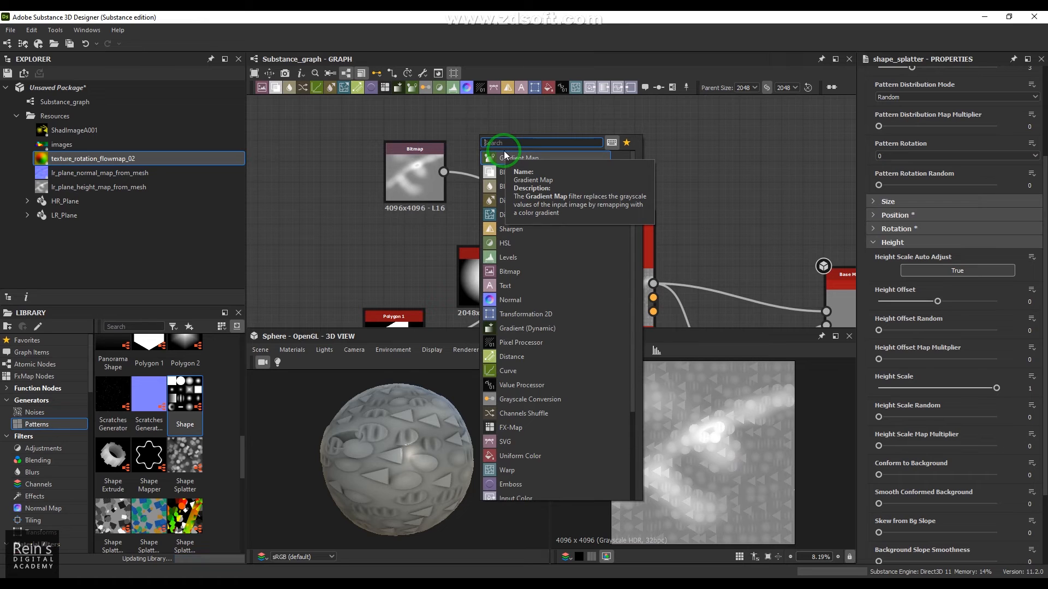
text(clou)
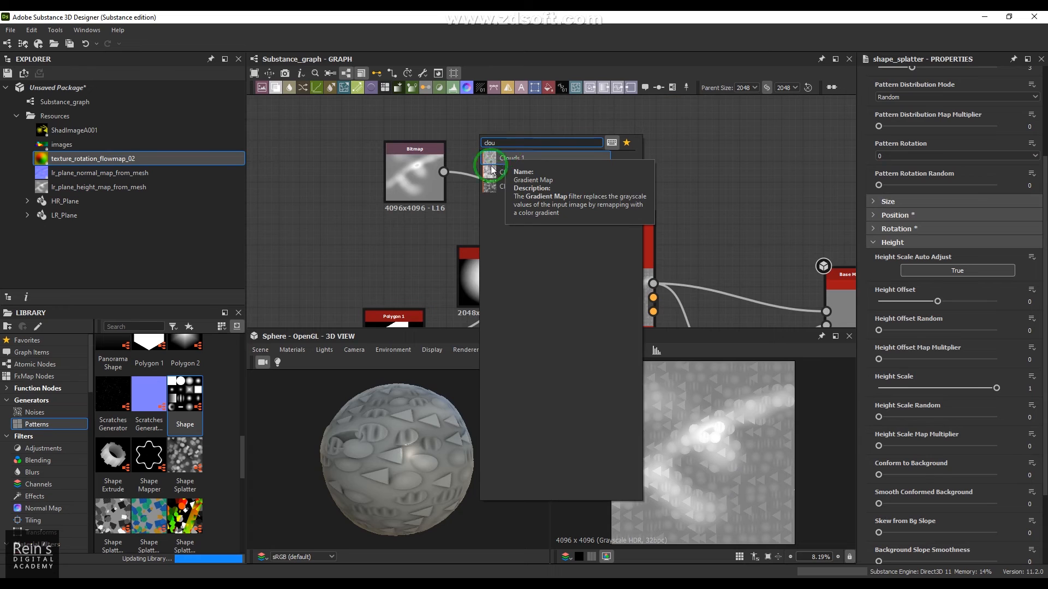
click(500, 172)
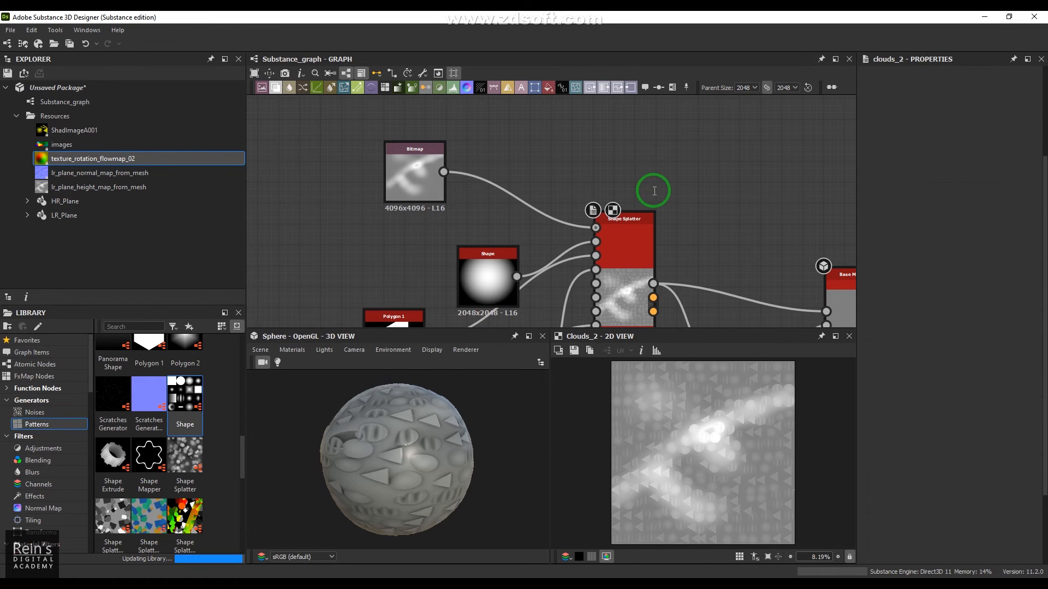
Step: Delete the Ambient Occlusion node and turn off the Base Material's user-defined Ambient Occlusion map
middle_drag(691, 222, 591, 128)
click(676, 277)
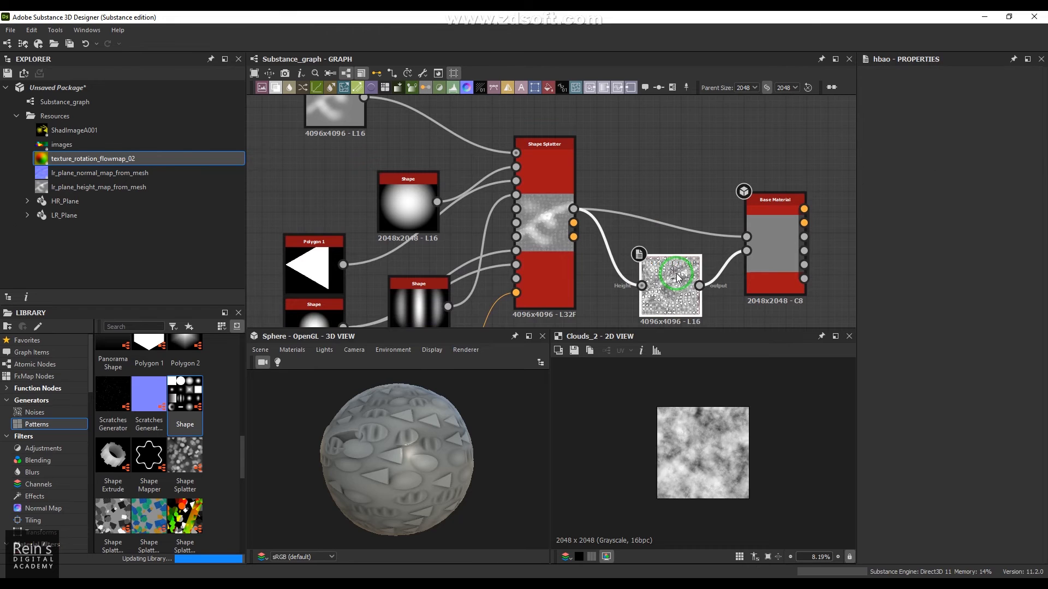
key(Delete)
click(769, 244)
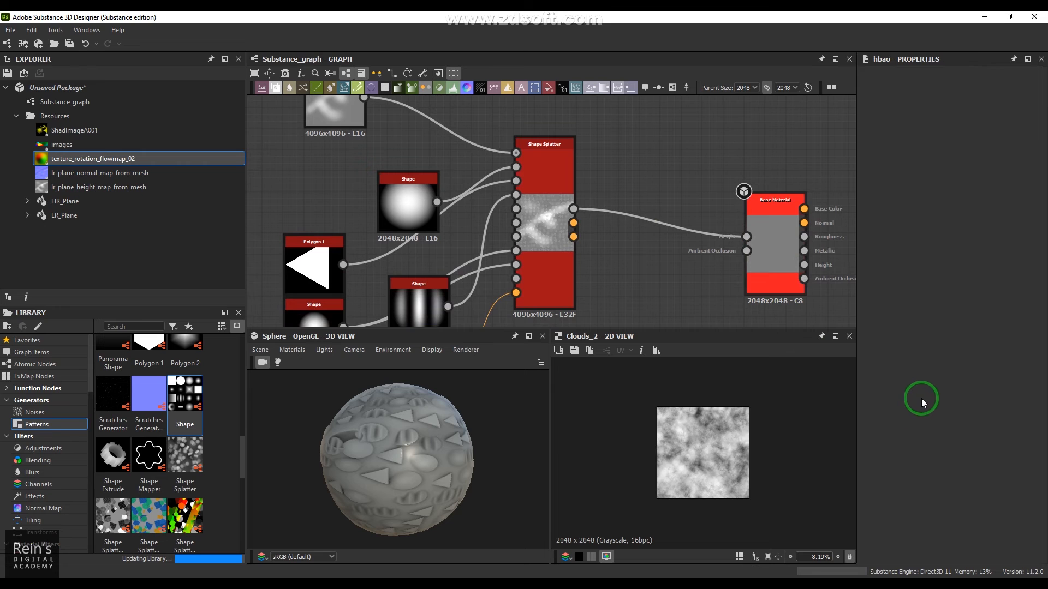
click(749, 243)
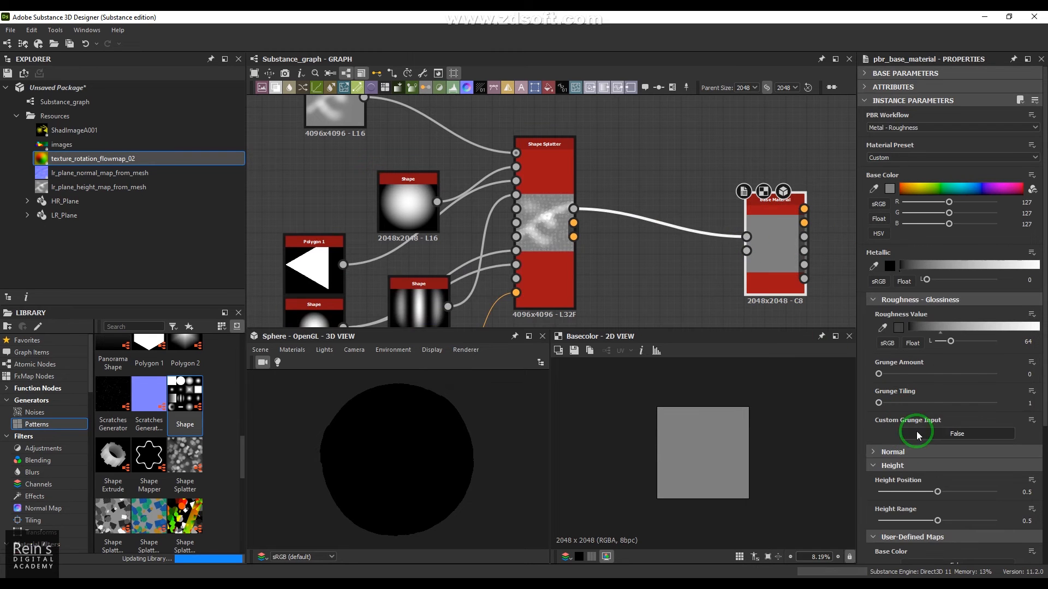
scroll(908, 480, down, 5)
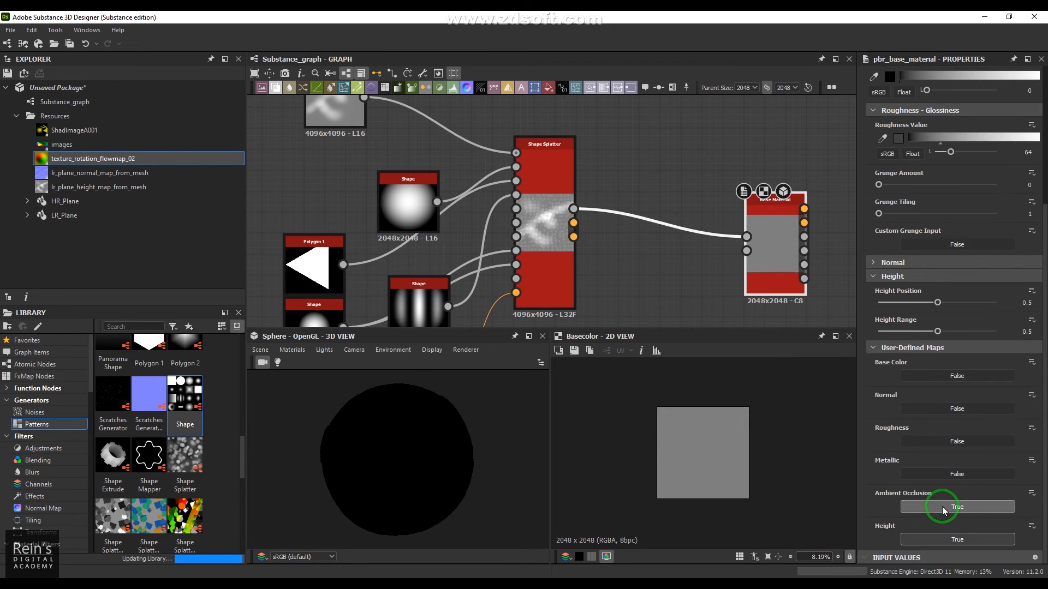
click(944, 511)
drag(308, 384, 366, 476)
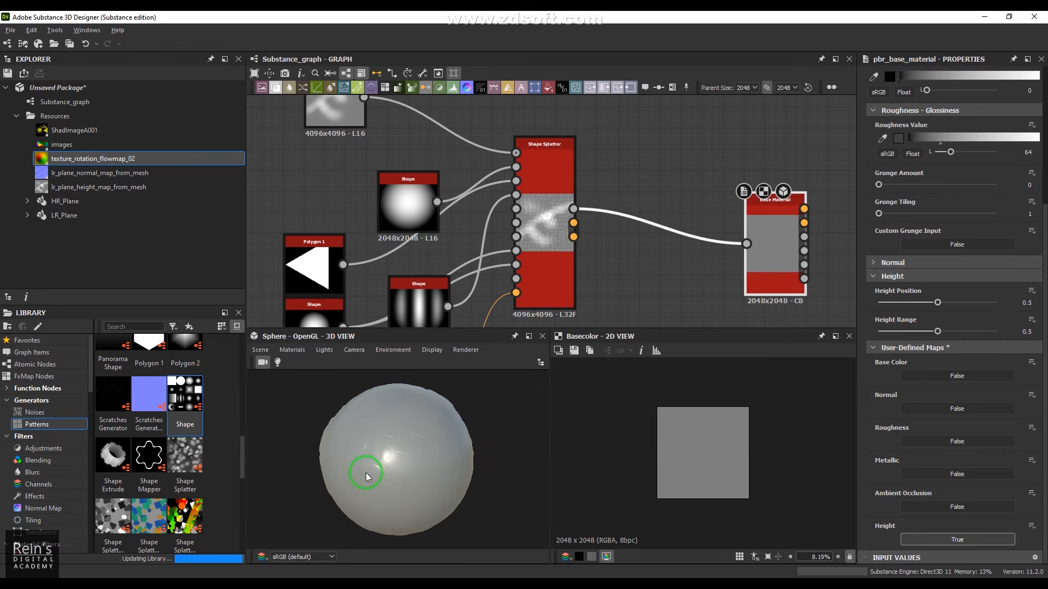
Step: Connect Clouds 2 to the Shape Splatter's Background Height input in place of the Bitmap and inspect the sphere
middle_drag(464, 201, 566, 303)
drag(527, 157, 616, 255)
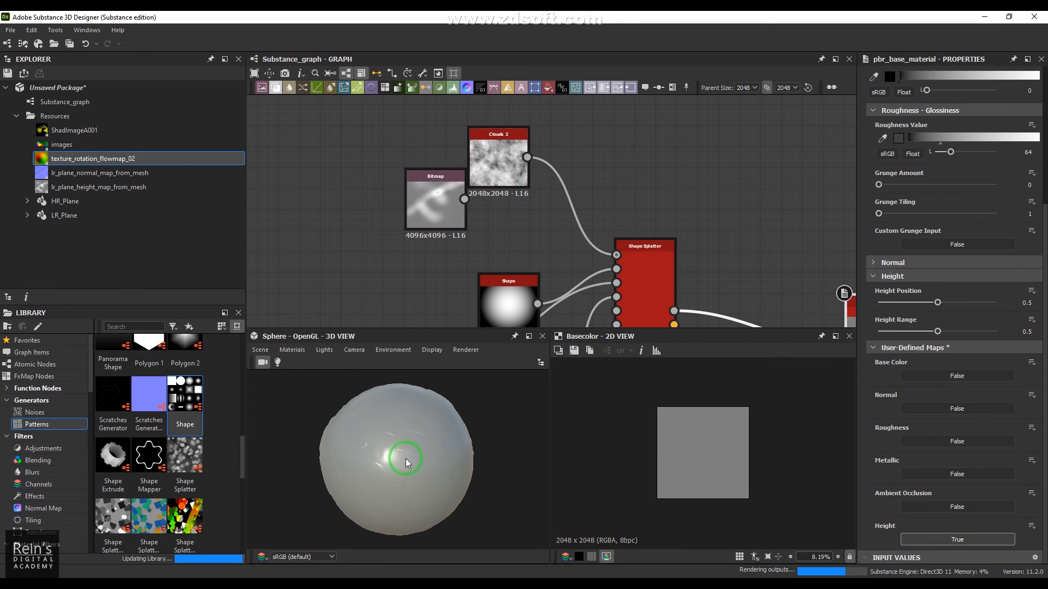
drag(410, 459, 457, 443)
Step: Add a Normal node fed by the Shape Splatter's height output, between it and the Base Material
middle_drag(683, 250, 568, 156)
click(617, 257)
key(space)
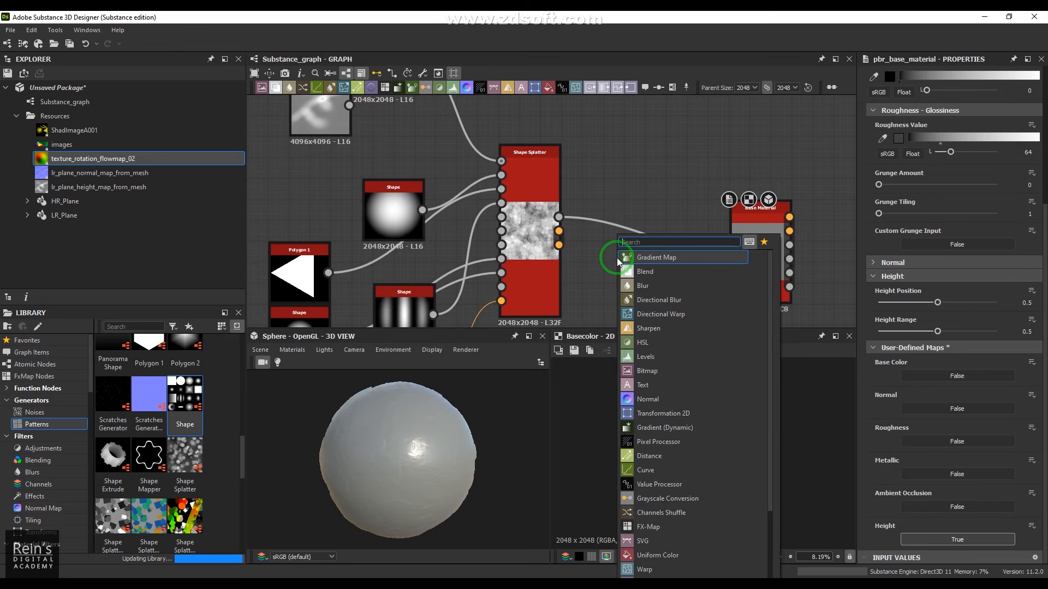
text(nor)
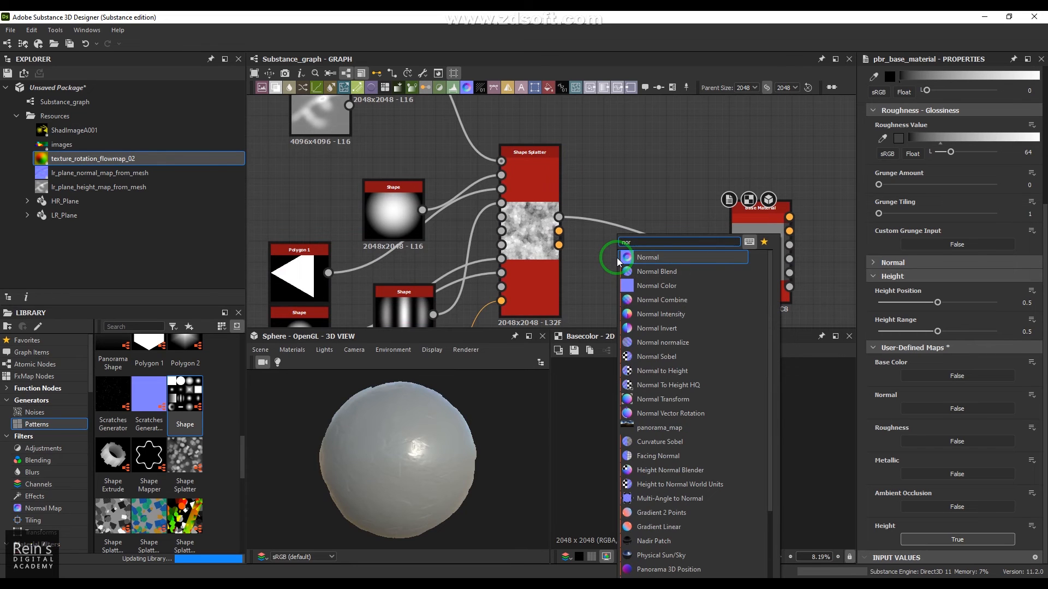
key(Escape)
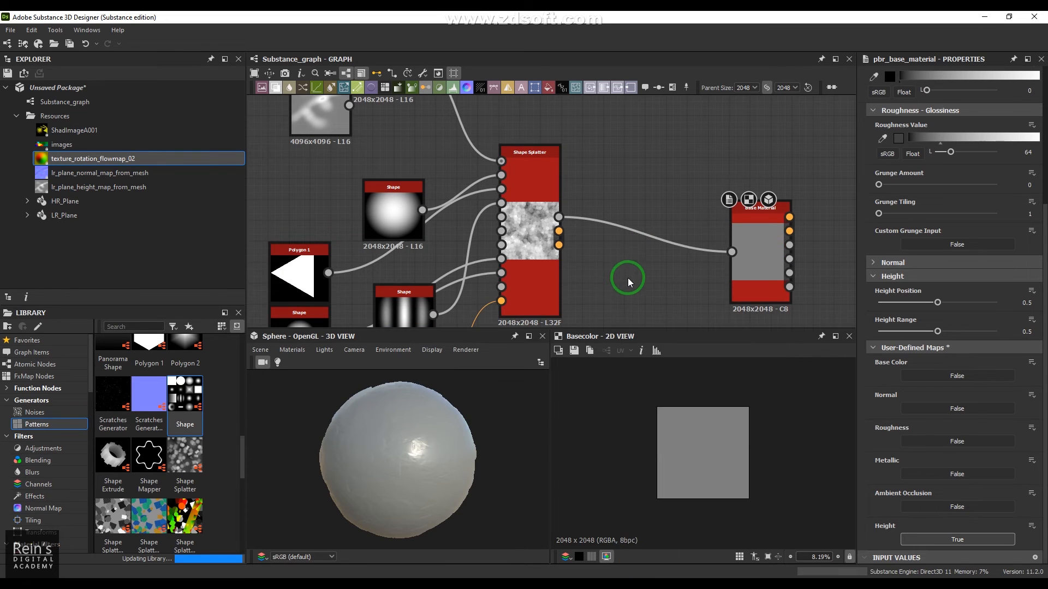
drag(558, 219, 591, 257)
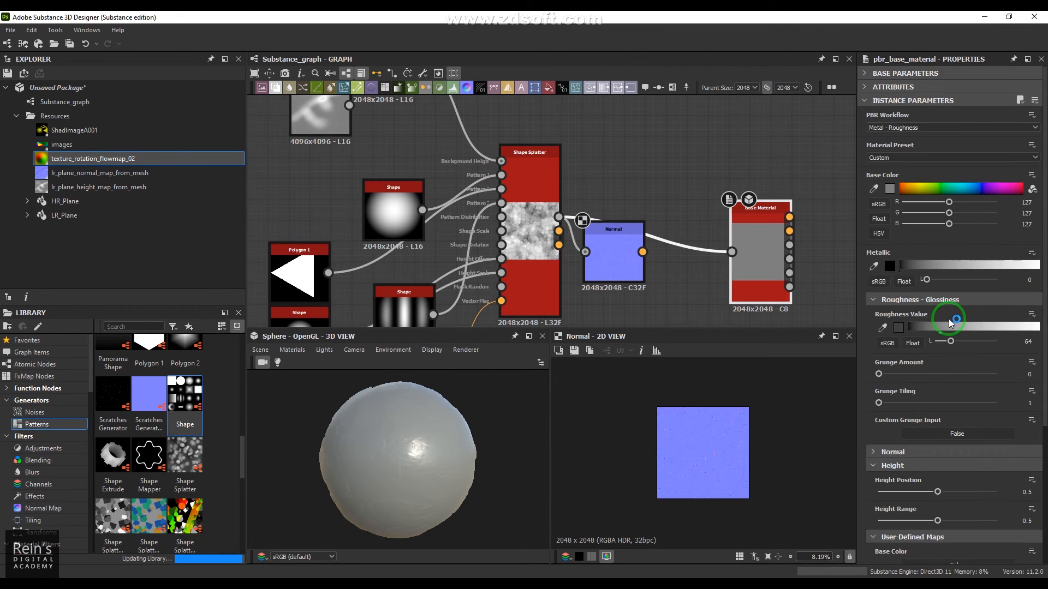
Step: Turn on the user-defined Normal map of the Base Material
scroll(926, 428, down, 5)
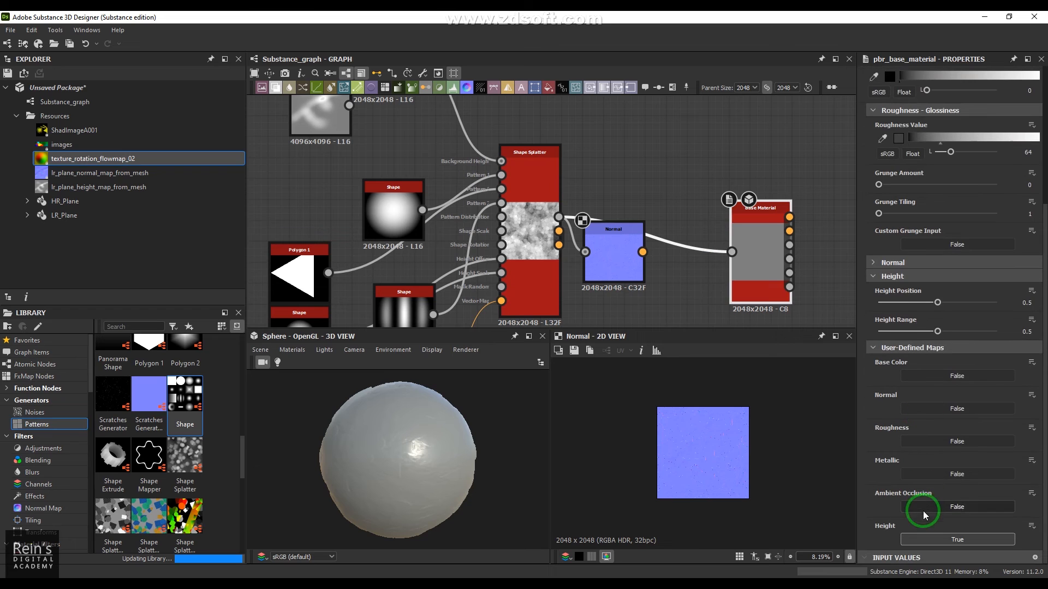
click(935, 409)
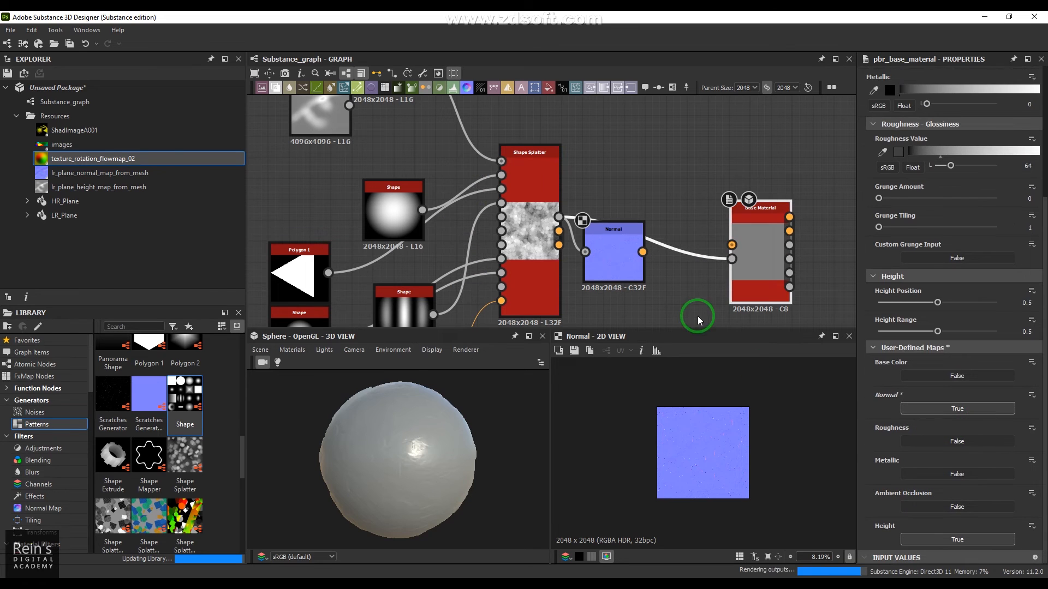
Step: Connect the Normal node to the Base Material's Normal input, reposition it between the two nodes, and inspect the sphere
drag(642, 253, 732, 245)
drag(625, 271, 646, 204)
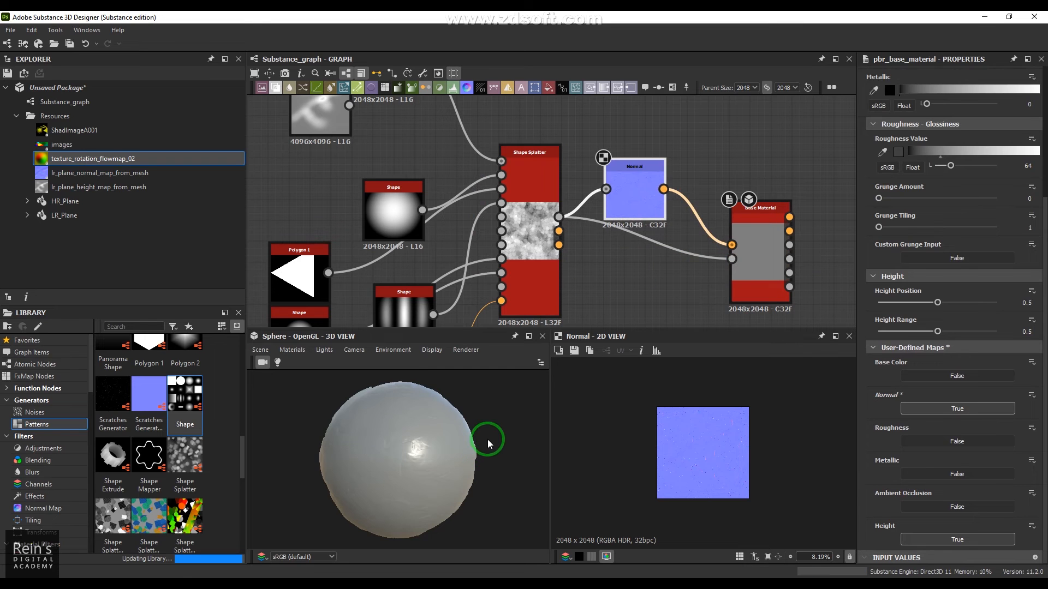
drag(421, 463, 485, 446)
scroll(460, 450, up, 2)
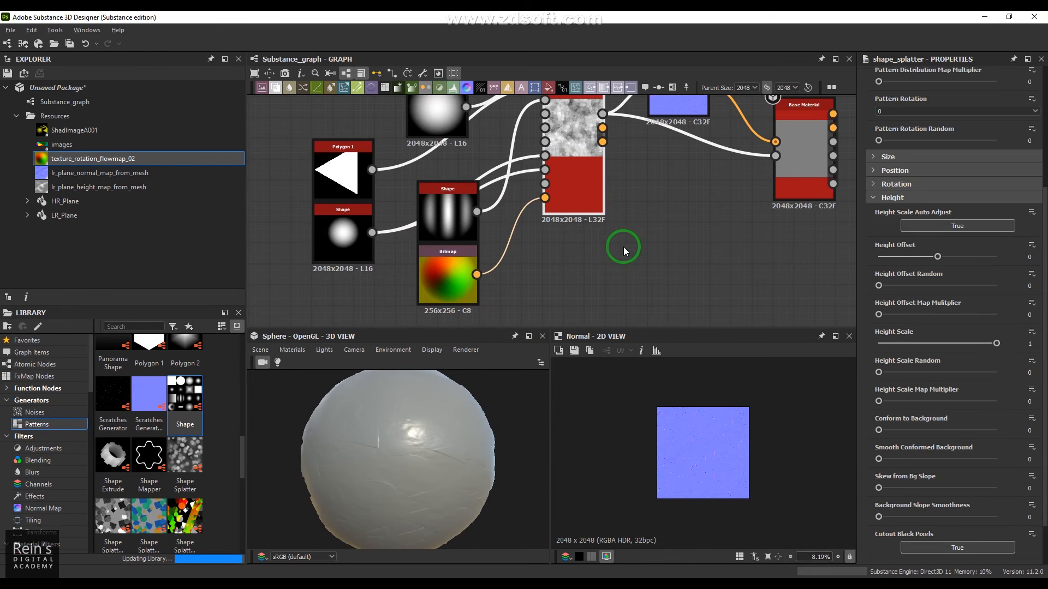
Step: Delete the flow map Bitmap and the round Shape node feeding two of the Shape Splatter's lower inputs
click(447, 283)
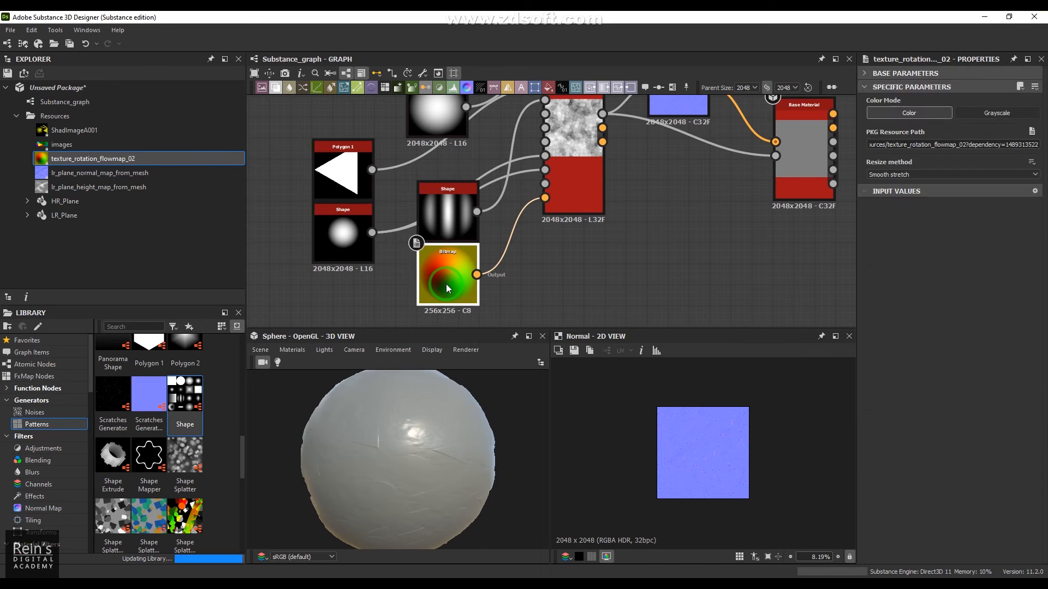
key(Delete)
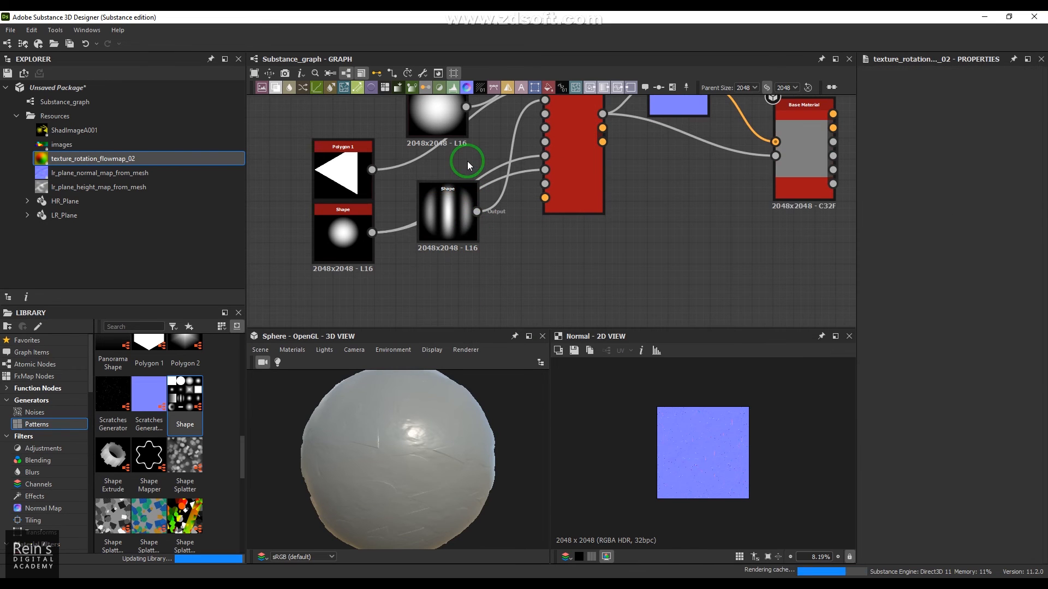
drag(467, 224, 467, 163)
click(345, 245)
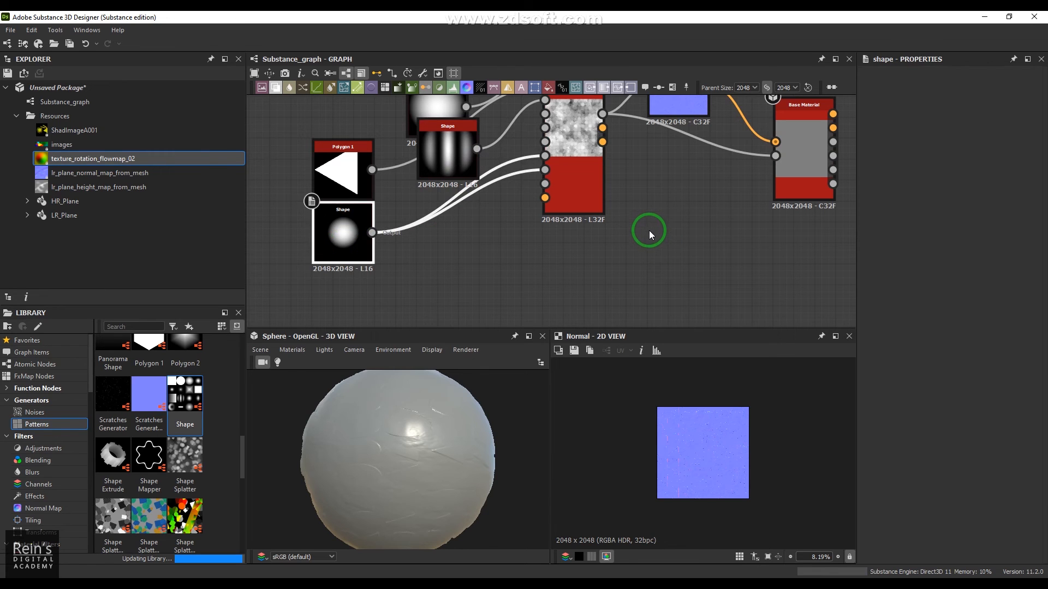
key(Delete)
Step: Rearrange the Polygon 1 and striped Shape nodes beneath the round Shape so the Shape Splatter's pattern connections are tidy
middle_drag(637, 229, 627, 336)
drag(446, 248, 447, 204)
middle_drag(384, 253, 391, 189)
drag(463, 214, 463, 256)
drag(360, 245, 403, 214)
Step: Turn off Height Scale Auto Adjust on the Shape Splatter and inspect the sphere
click(588, 190)
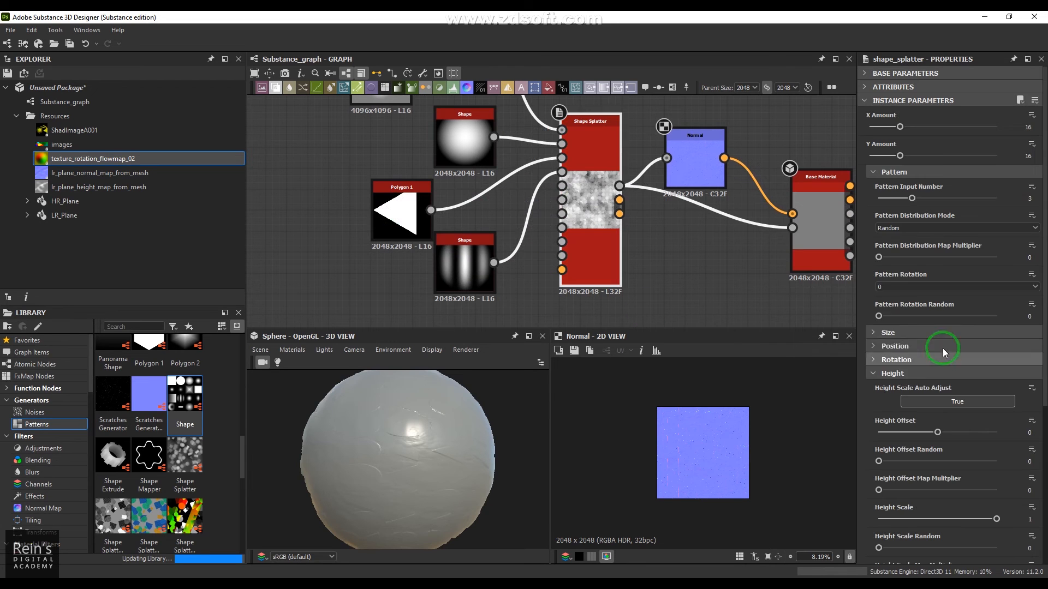
click(944, 402)
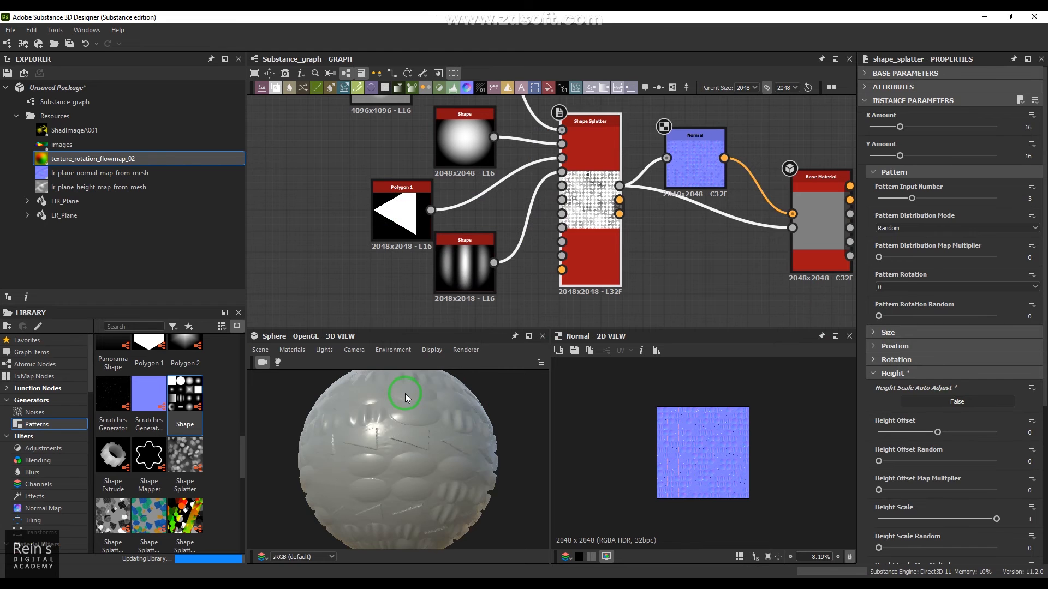
mouse_move(461, 391)
mouse_down()
mouse_move(456, 411)
mouse_move(439, 417)
mouse_move(394, 413)
mouse_move(451, 392)
mouse_up()
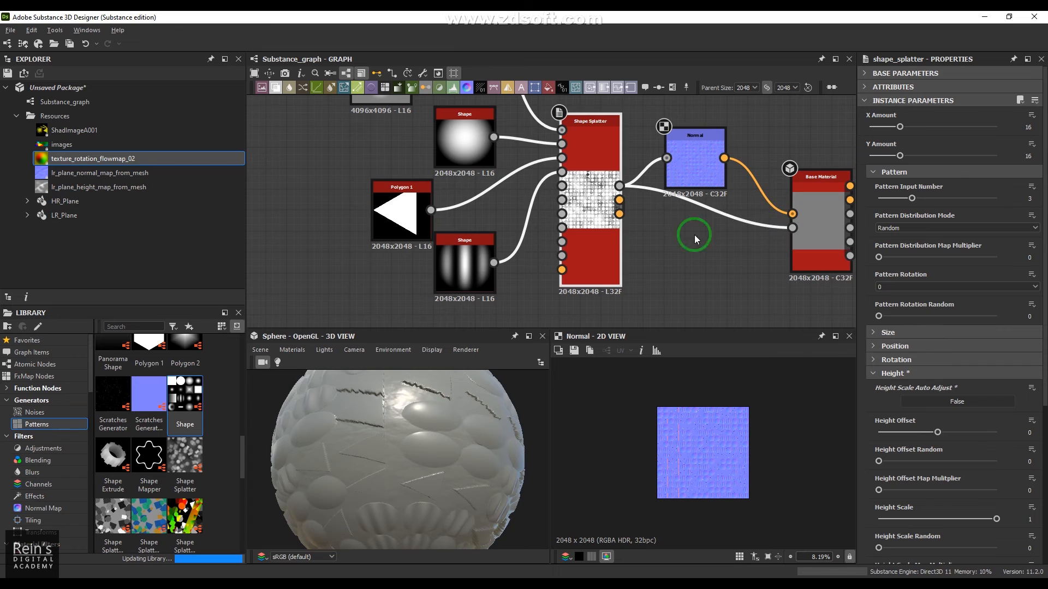
Step: Display the Shape Splatter's height output in the 2D view and set Conform to Background to 0.51
middle_drag(597, 225, 580, 273)
double_click(579, 273)
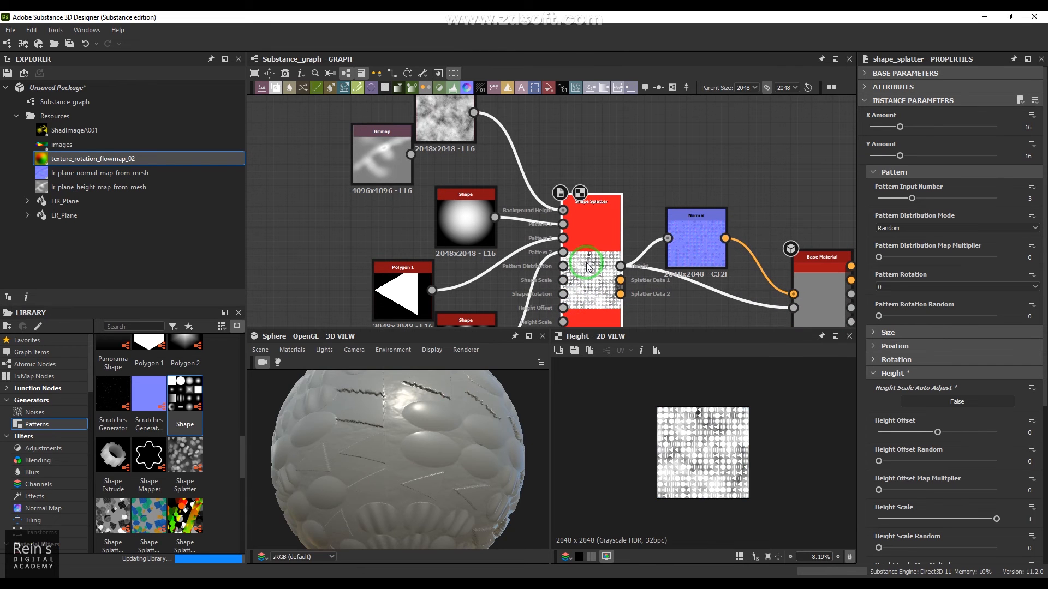
scroll(922, 434, down, 2)
scroll(922, 434, down, 4)
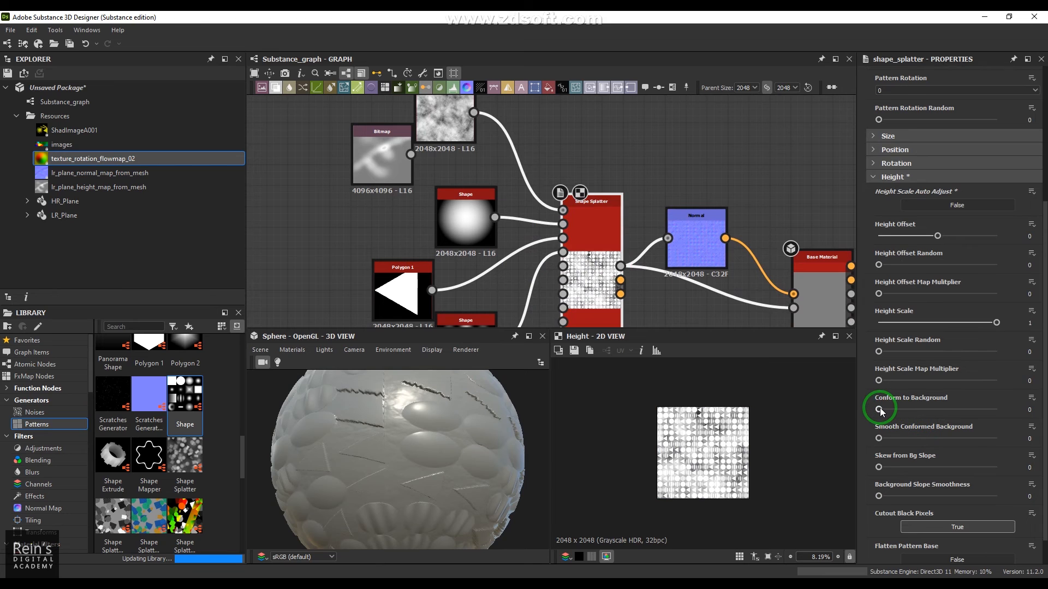
drag(880, 410, 938, 409)
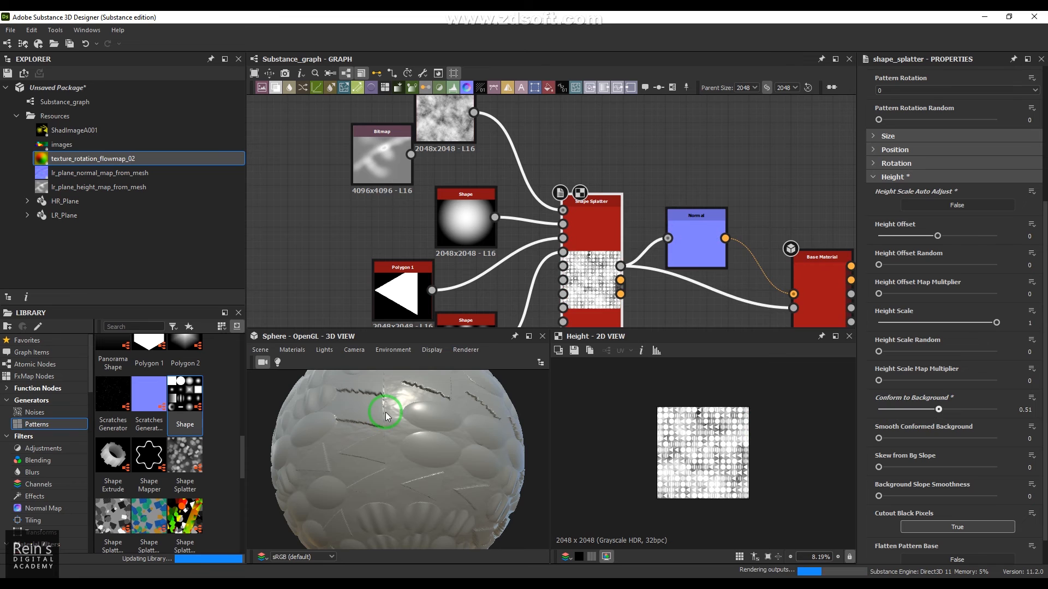
scroll(409, 437, up, 3)
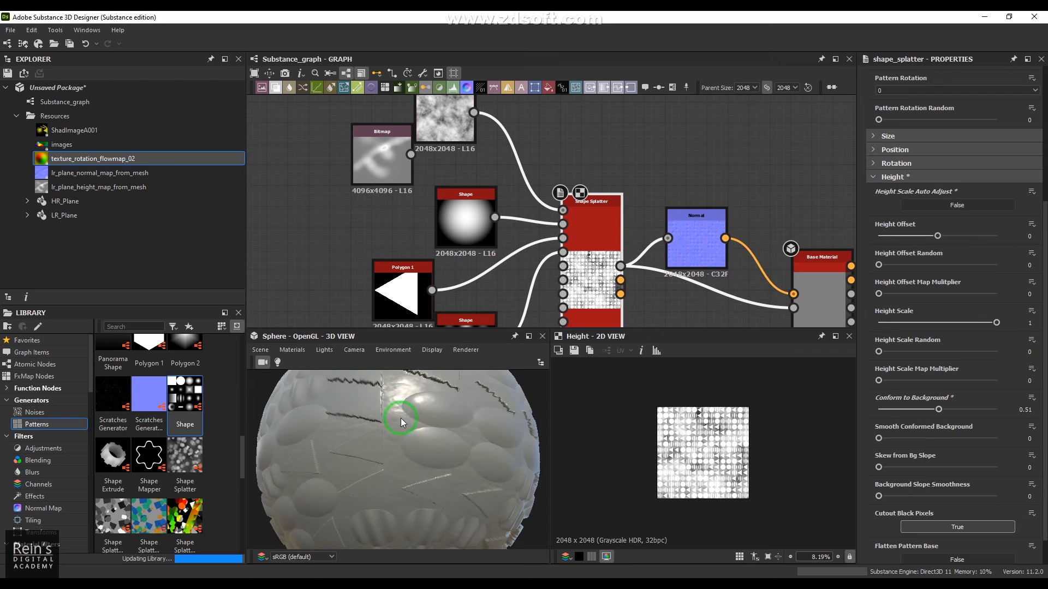
Step: Turn Height Scale Auto Adjust back on, reset Conform to Background to 0, and inspect the patterns up close
click(957, 204)
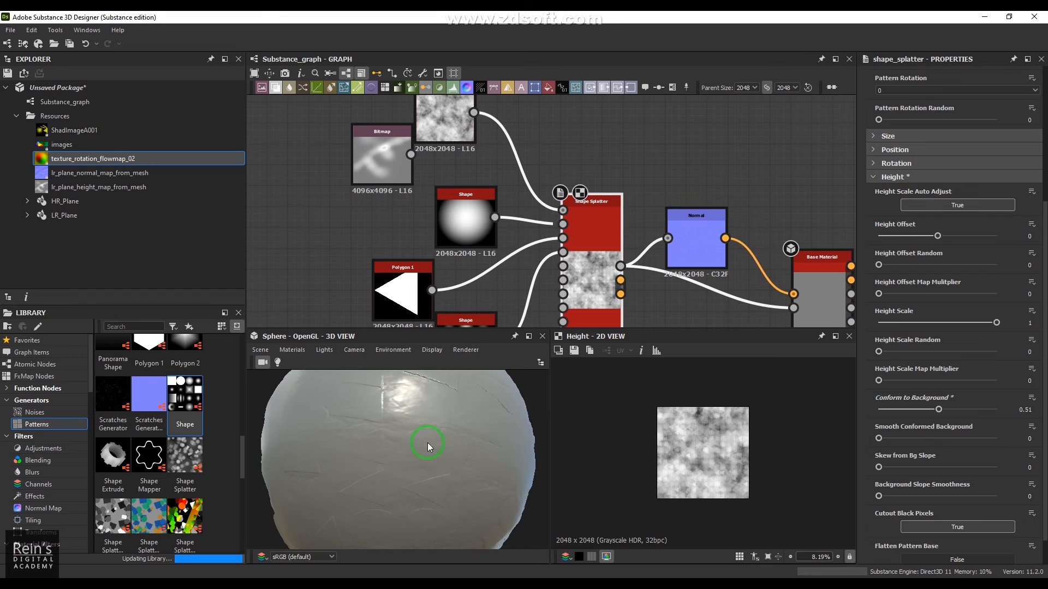
drag(415, 421, 425, 462)
drag(460, 486, 436, 489)
drag(938, 410, 837, 407)
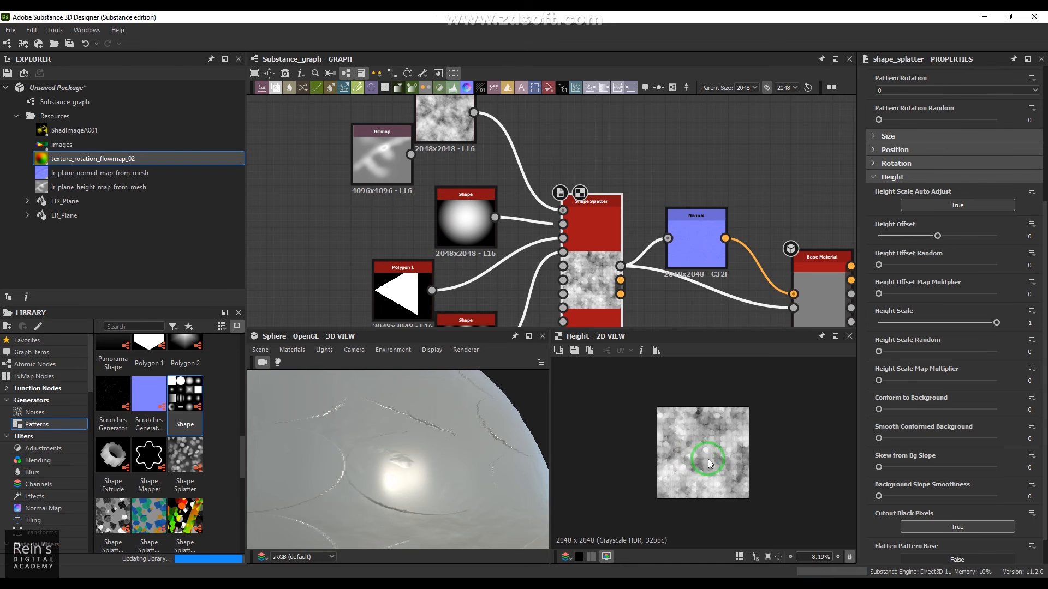
scroll(679, 459, up, 10)
scroll(679, 458, up, 2)
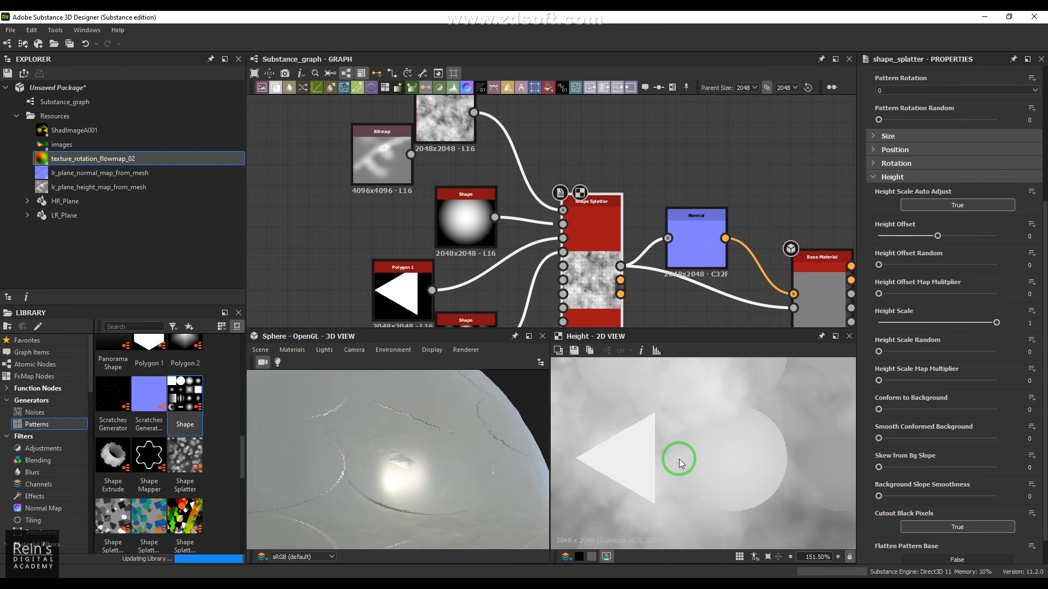
Step: Set Conform to Background to 1 and examine how the patterns follow the background in both views
drag(879, 410, 996, 409)
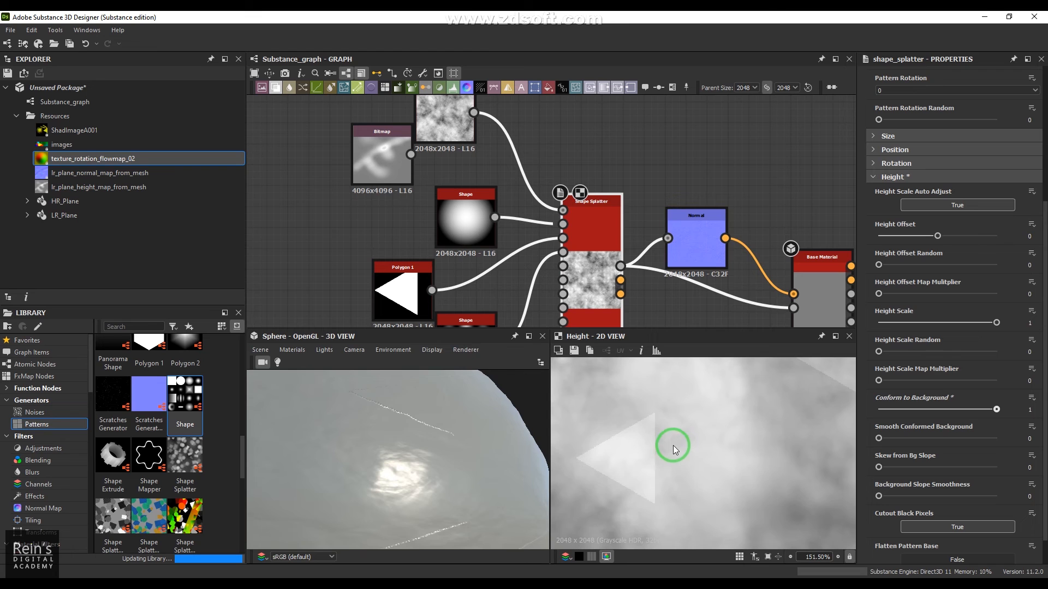
scroll(636, 462, up, 4)
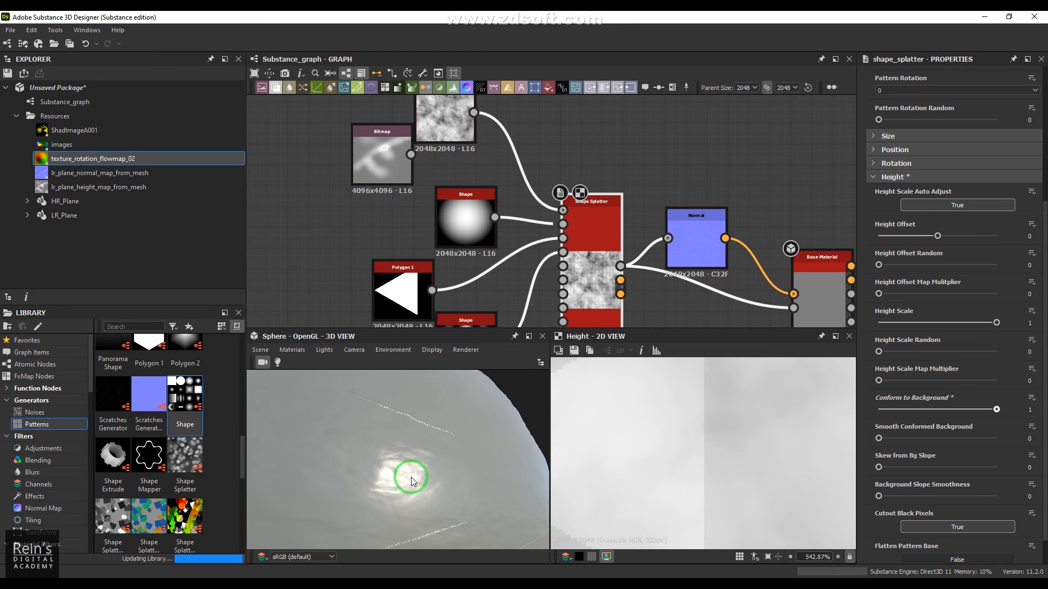
scroll(411, 477, down, 4)
drag(411, 477, 443, 470)
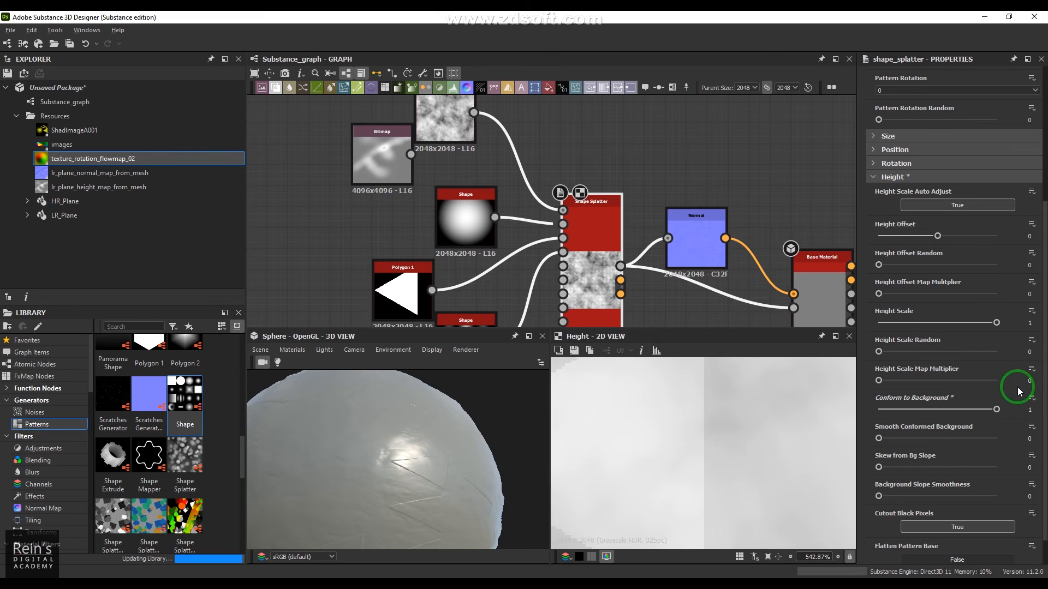
Step: Try Smooth Conformed Background at 1.44, 0 and 0.98, comparing the pattern surfaces on the sphere
drag(879, 438, 963, 439)
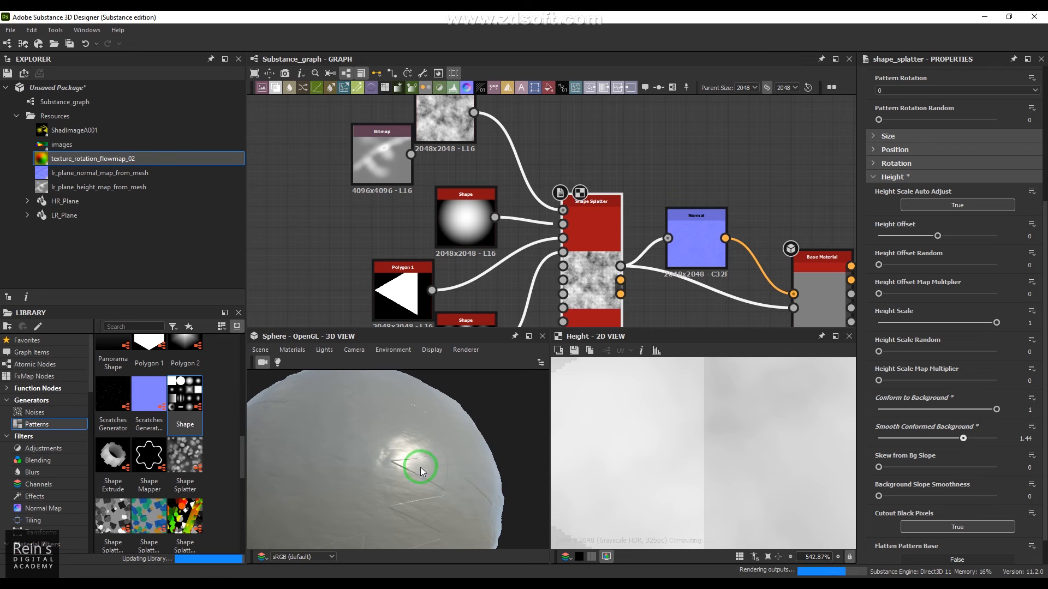
drag(427, 466, 496, 499)
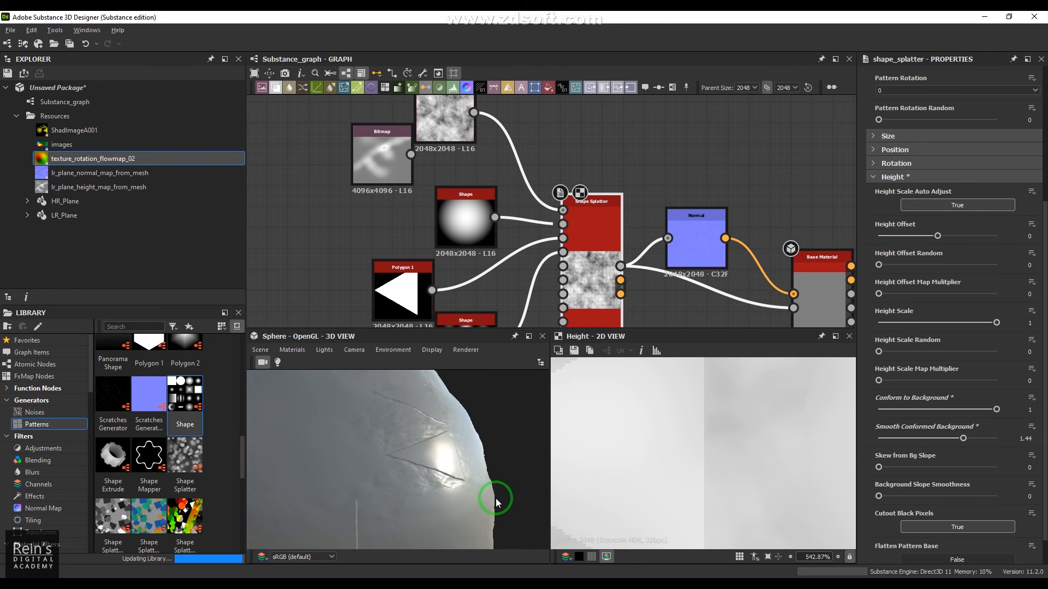
drag(964, 439, 865, 437)
drag(431, 461, 443, 458)
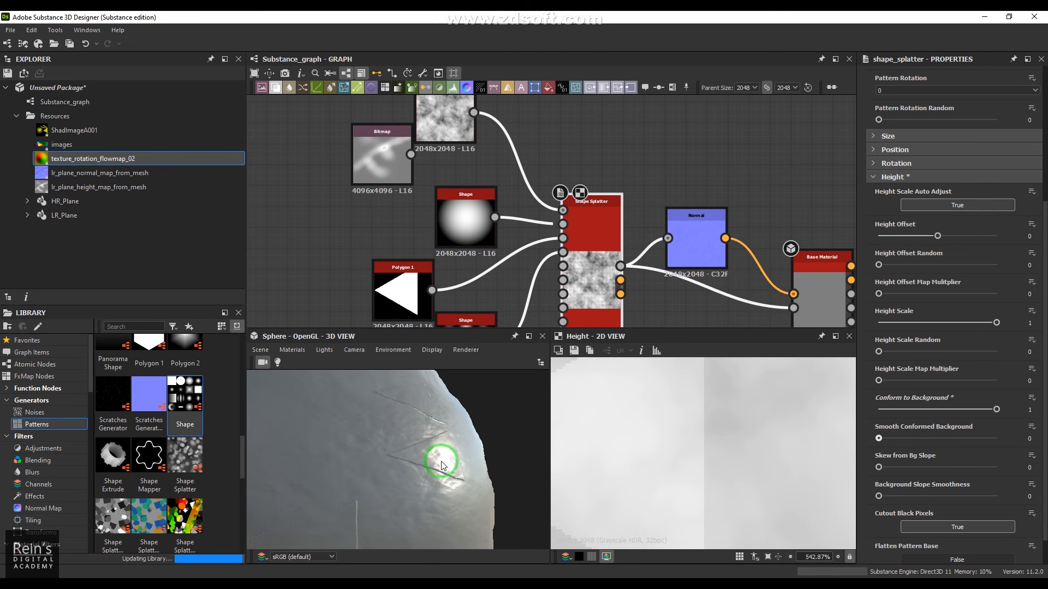
drag(888, 440, 934, 453)
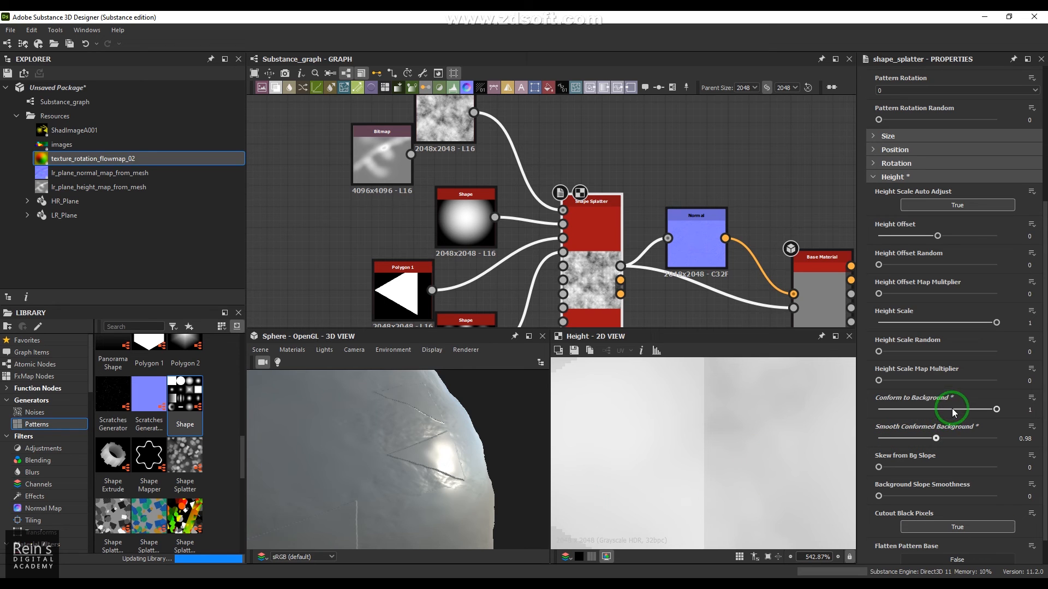
Step: Set Conform to Background to 0.08 and reset Smooth Conformed Background to 0
drag(910, 409, 888, 410)
click(881, 437)
drag(884, 413, 875, 407)
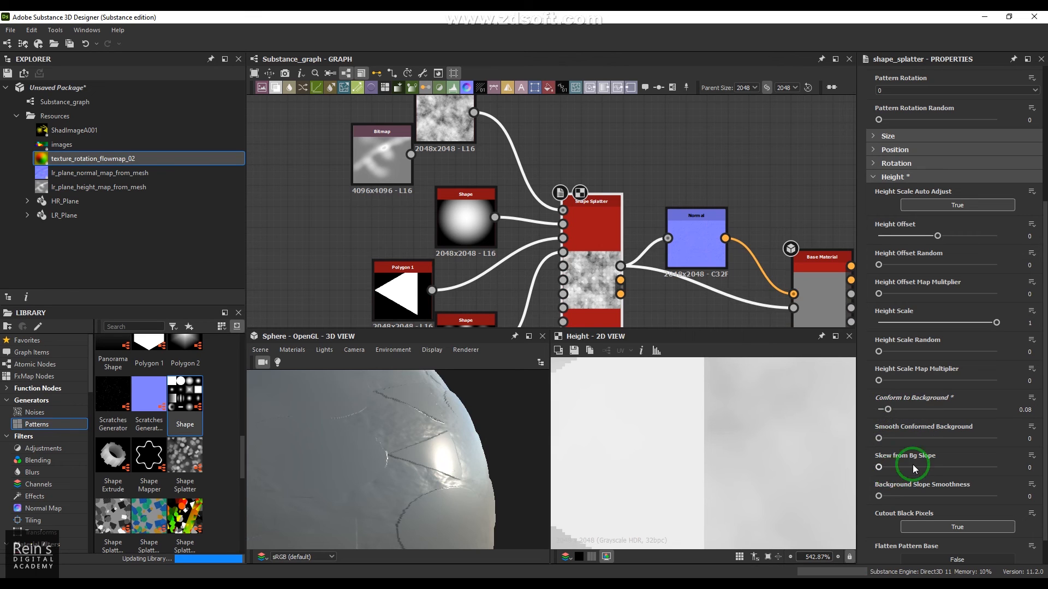
Step: Connect the Bitmap to the Shape Splatter's Background Height input in place of Clouds 2, collapse the Height parameters, and view the whole height output
drag(410, 155, 563, 210)
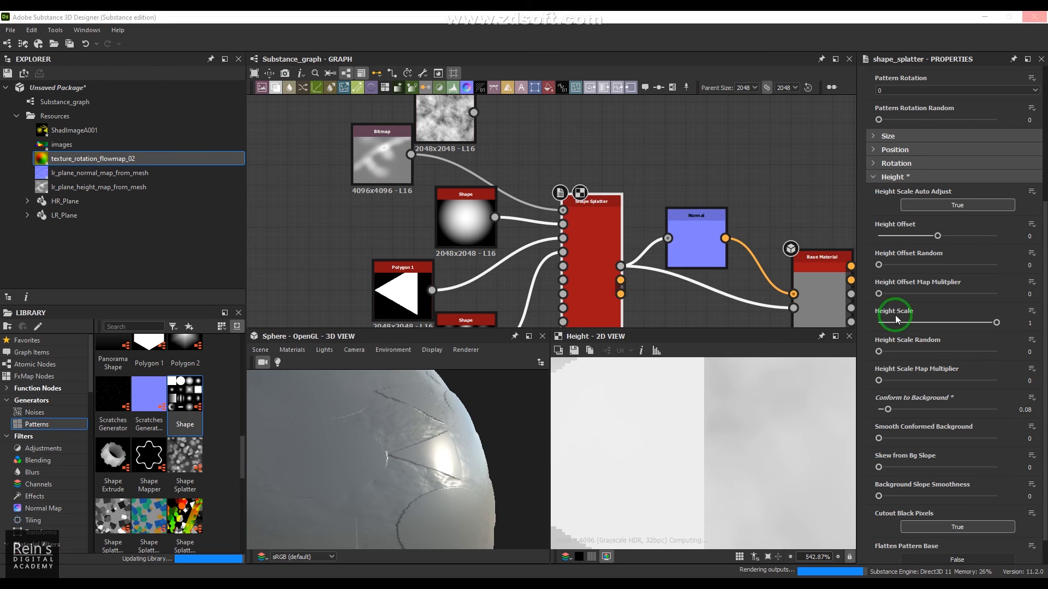
click(876, 177)
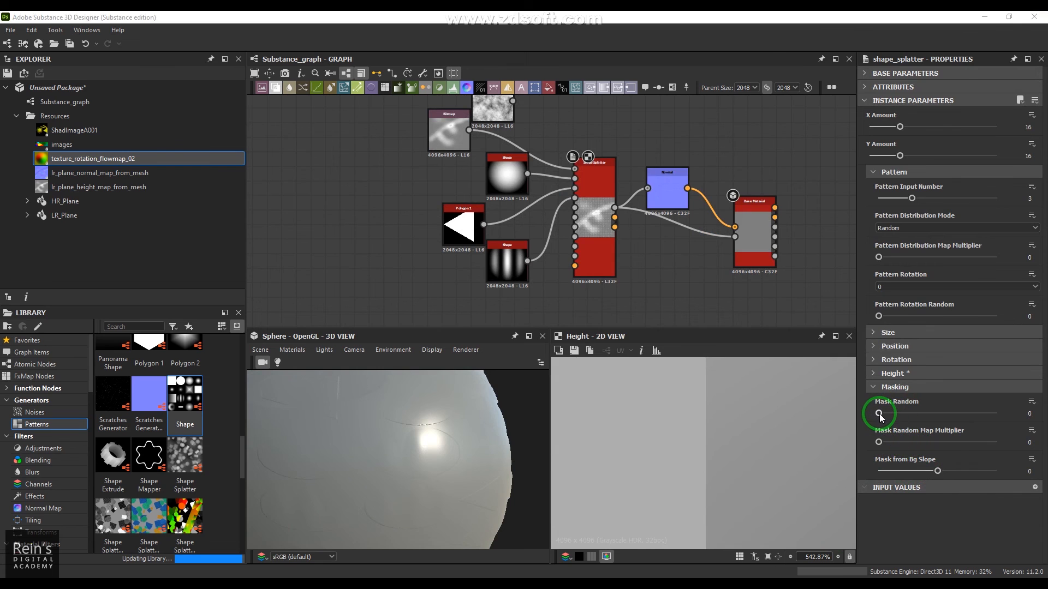
scroll(690, 432, down, 15)
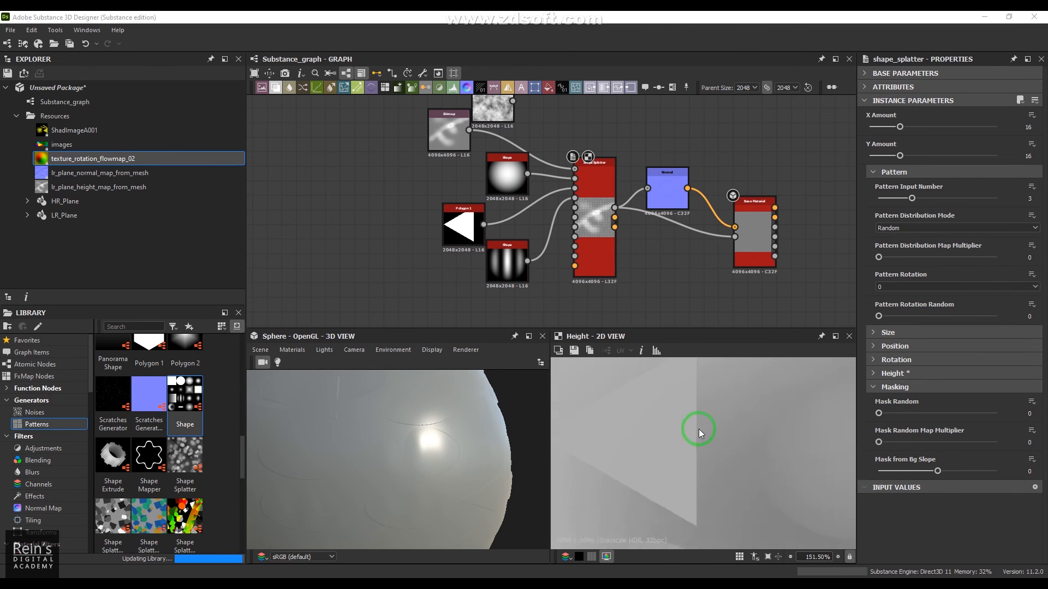
scroll(713, 431, down, 6)
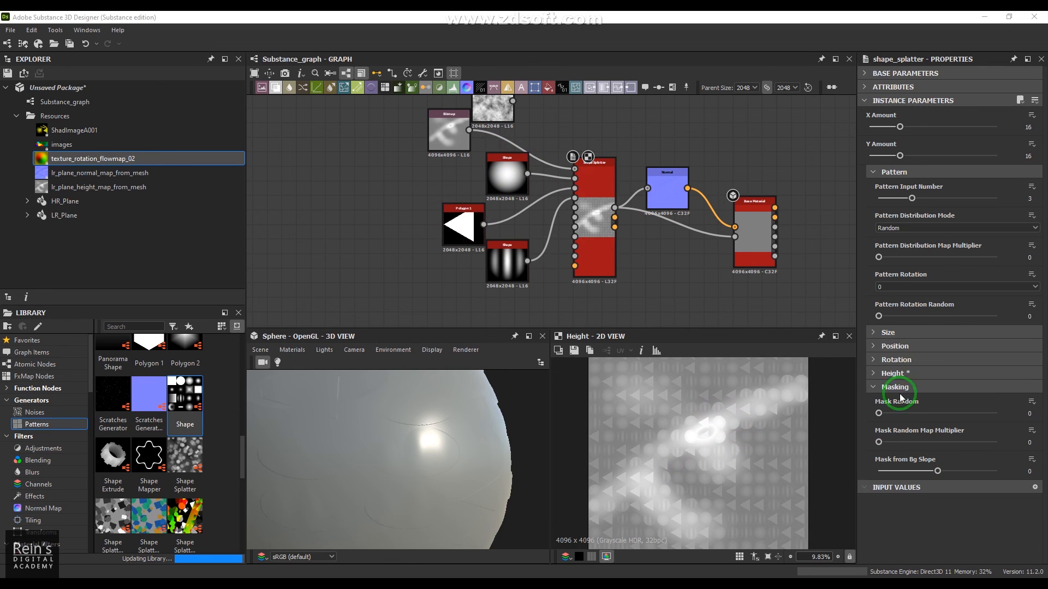
Step: Try Mask Random at 0.64 on the Shape Splatter, and reset it to 0
click(954, 414)
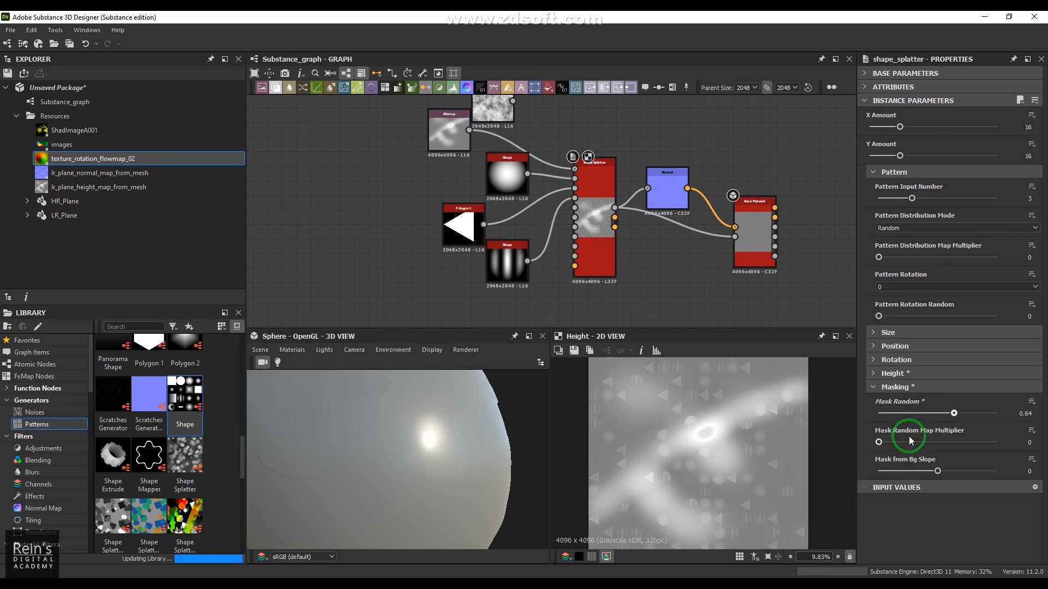
click(885, 413)
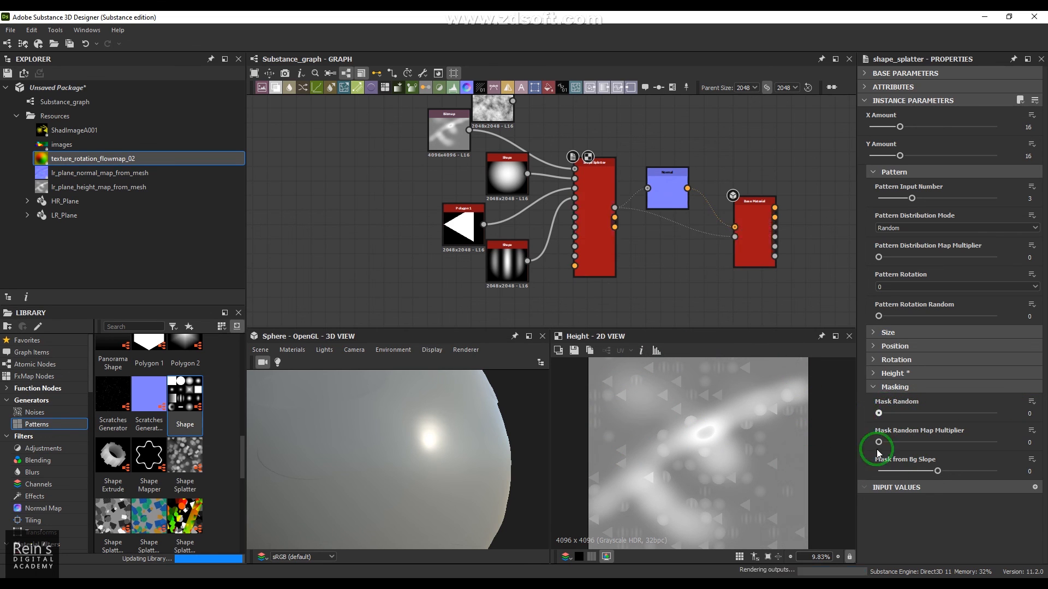
scroll(580, 235, up, 5)
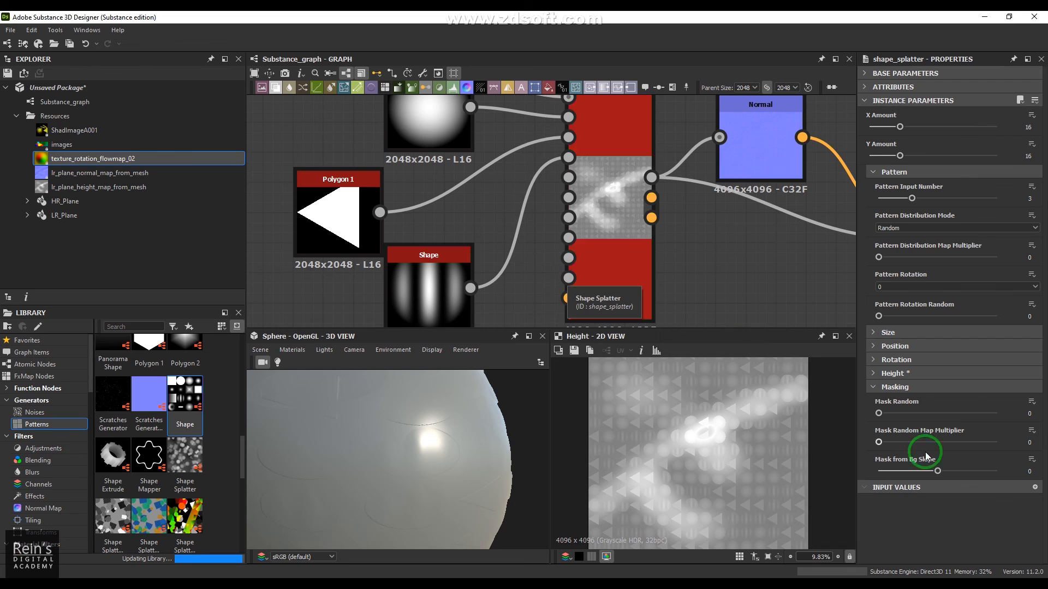
click(887, 442)
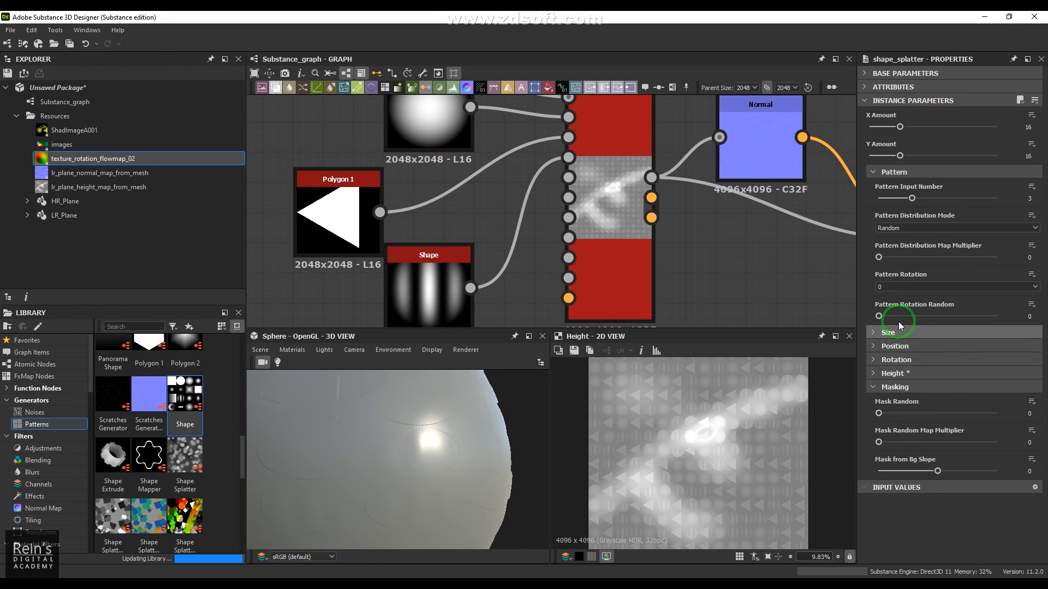
click(917, 470)
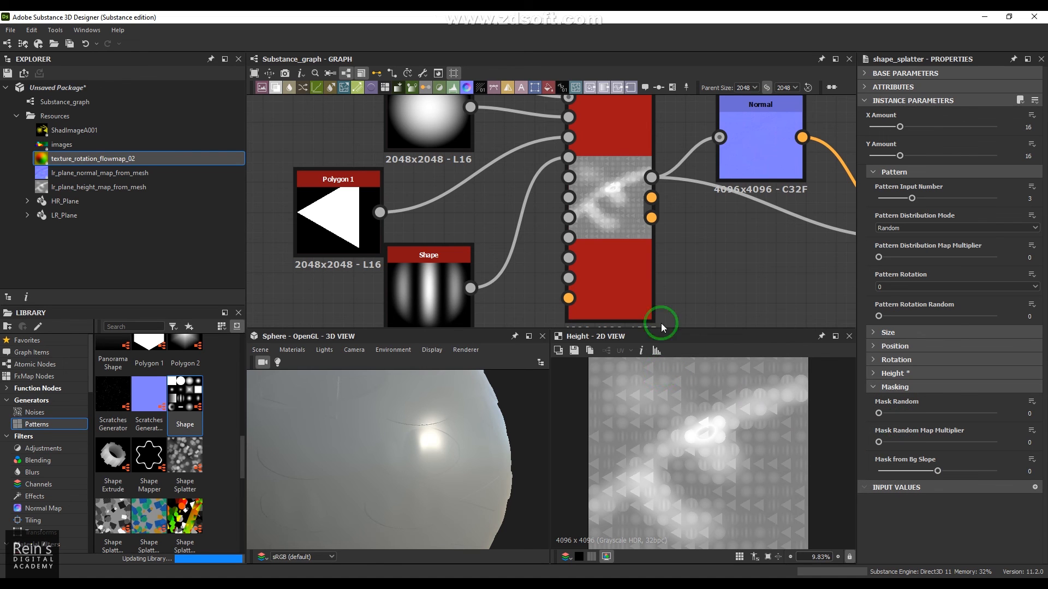
scroll(682, 244, down, 2)
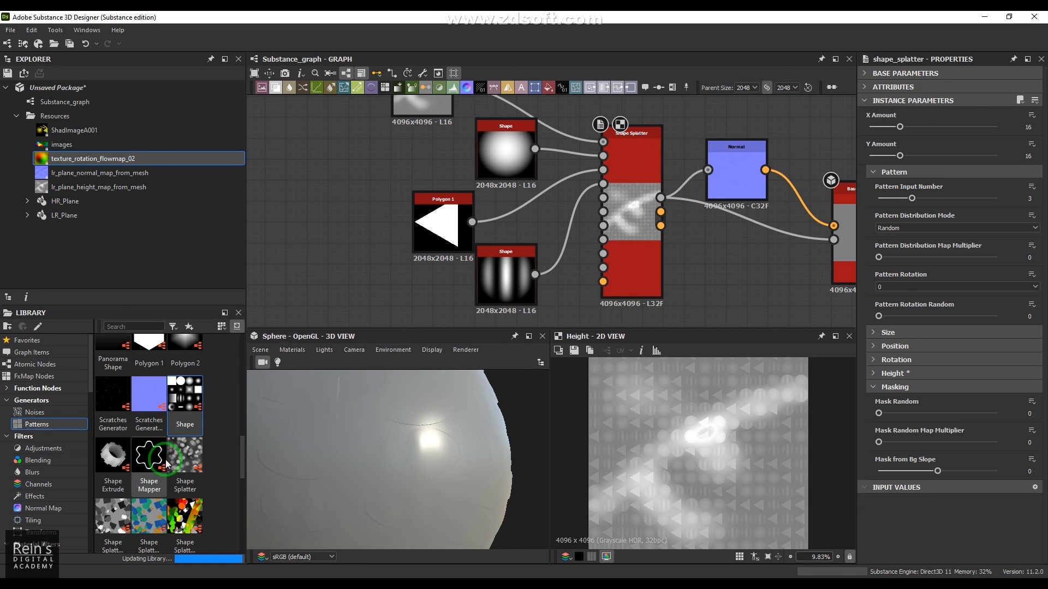
scroll(206, 469, down, 3)
scroll(231, 478, up, 3)
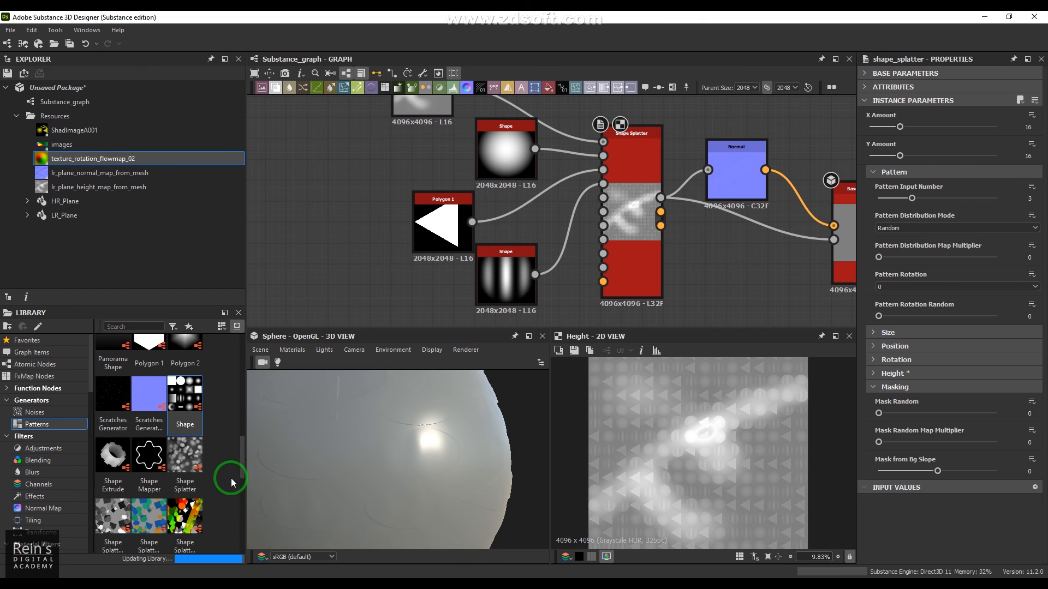